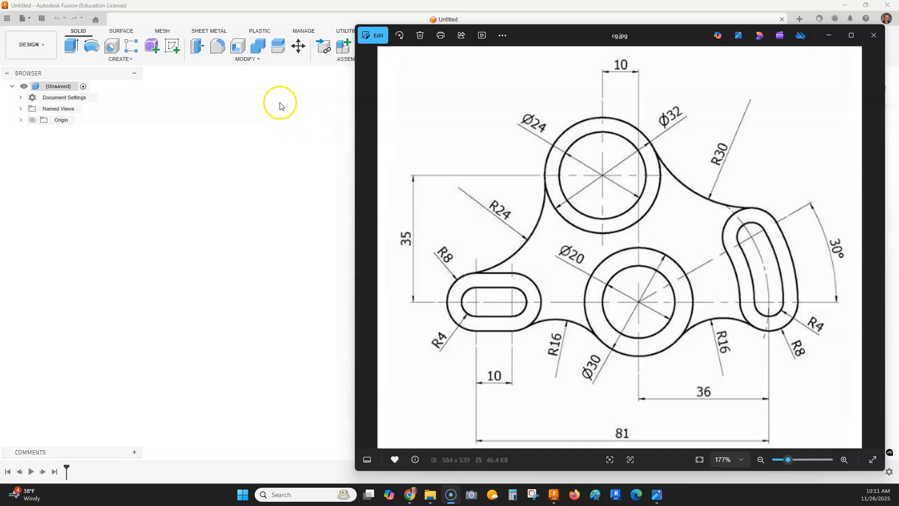
Set the document's unit system to millimeter (mm), gram (g).
click(230, 112)
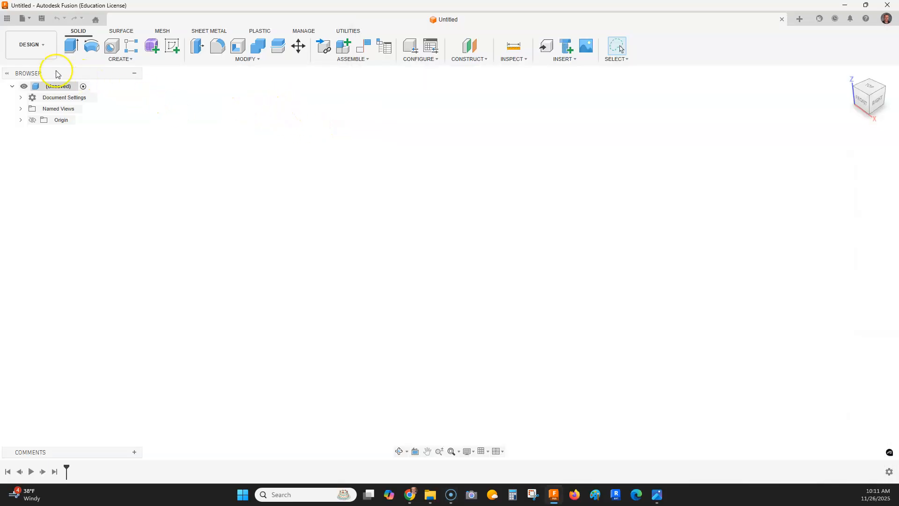
click(21, 98)
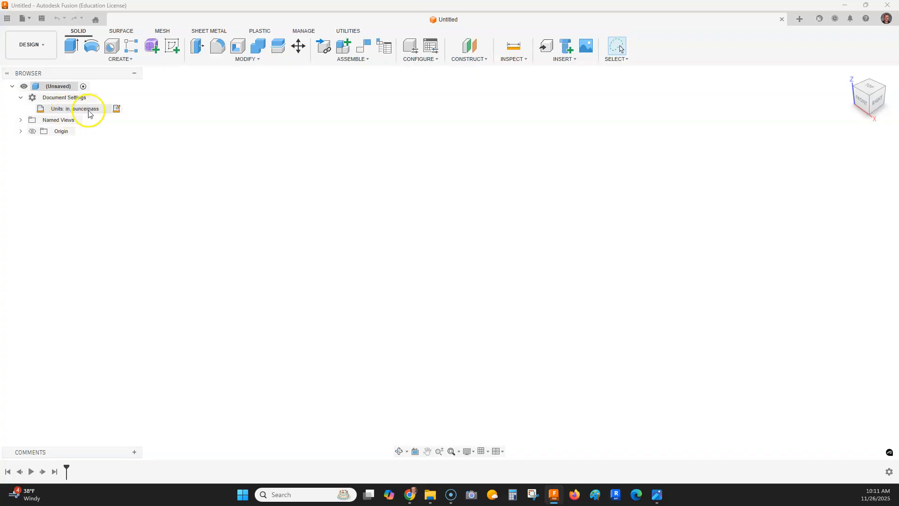
click(117, 111)
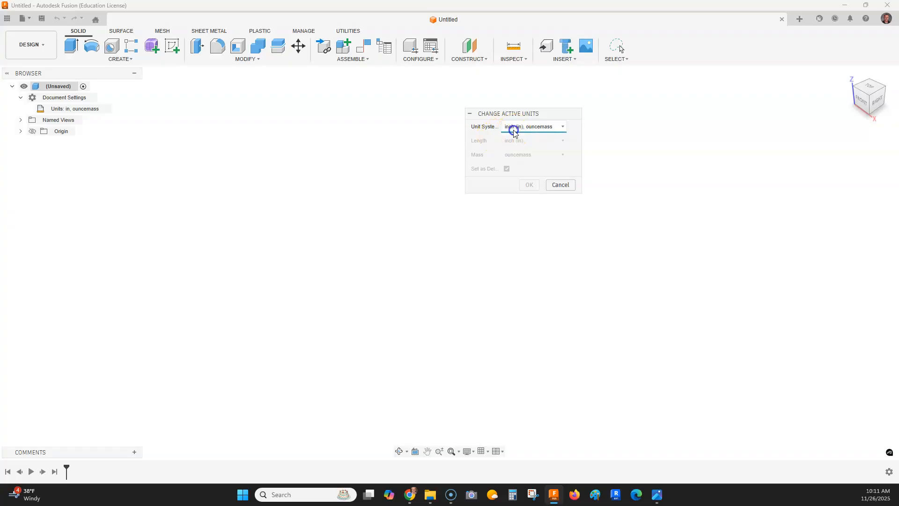
click(514, 131)
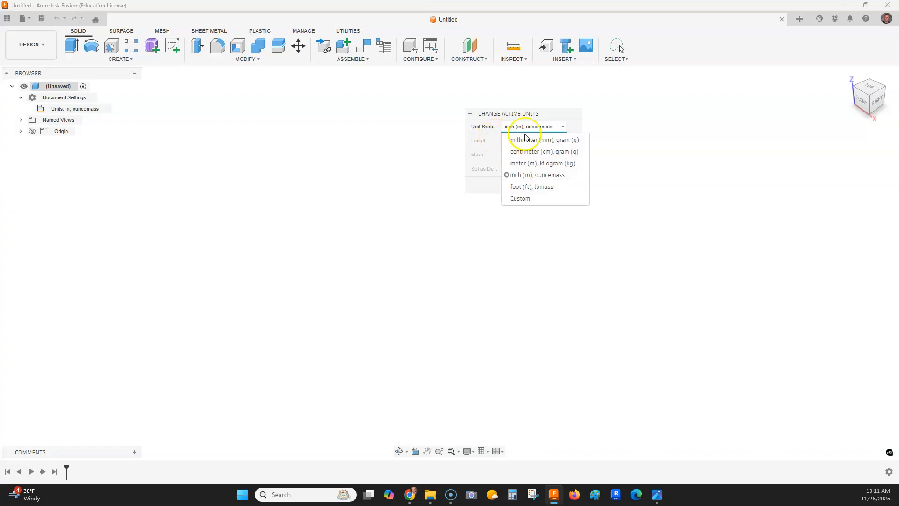
click(525, 139)
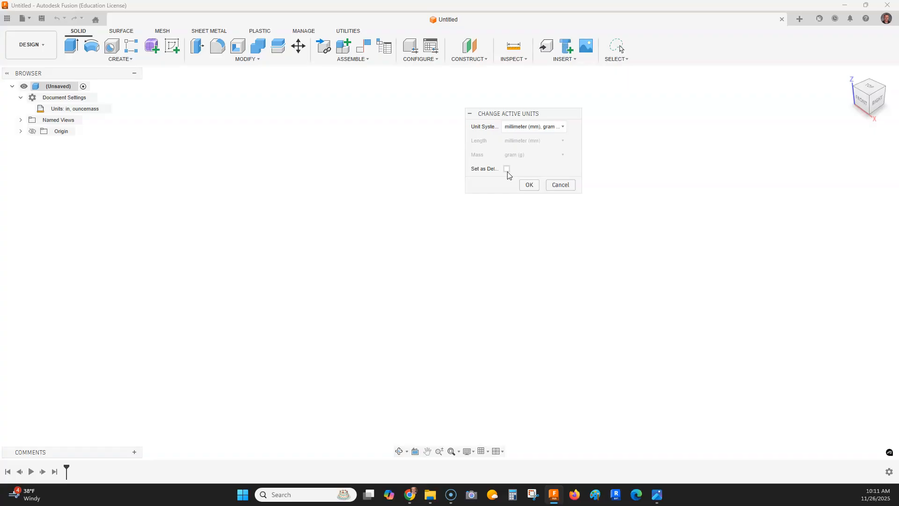
click(530, 185)
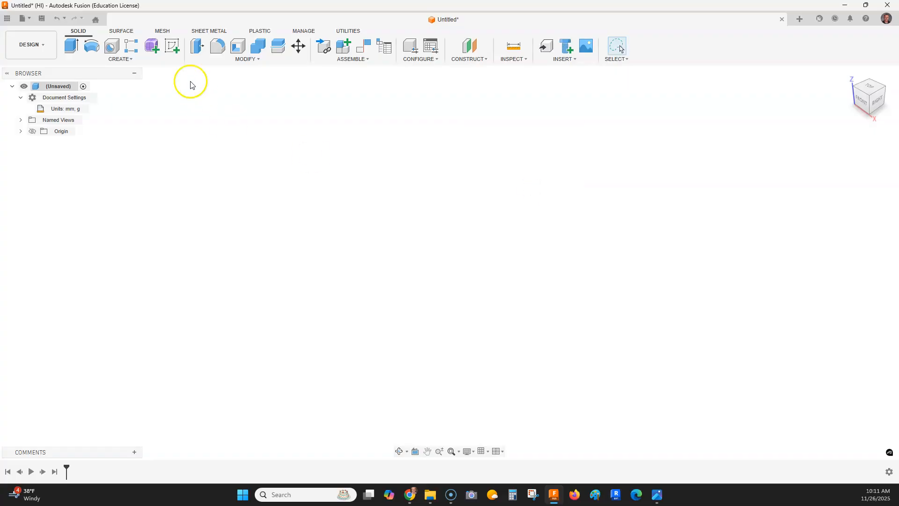
Start a new sketch on the XZ origin plane.
click(179, 48)
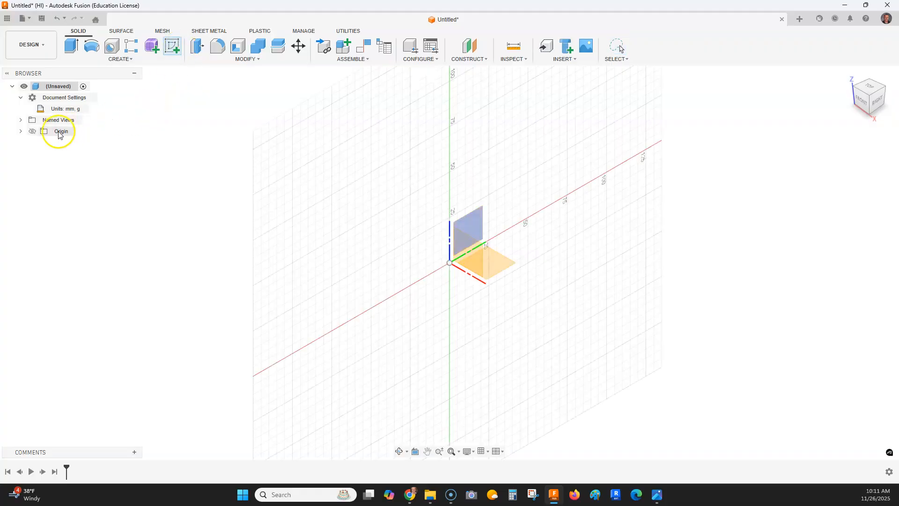
click(20, 132)
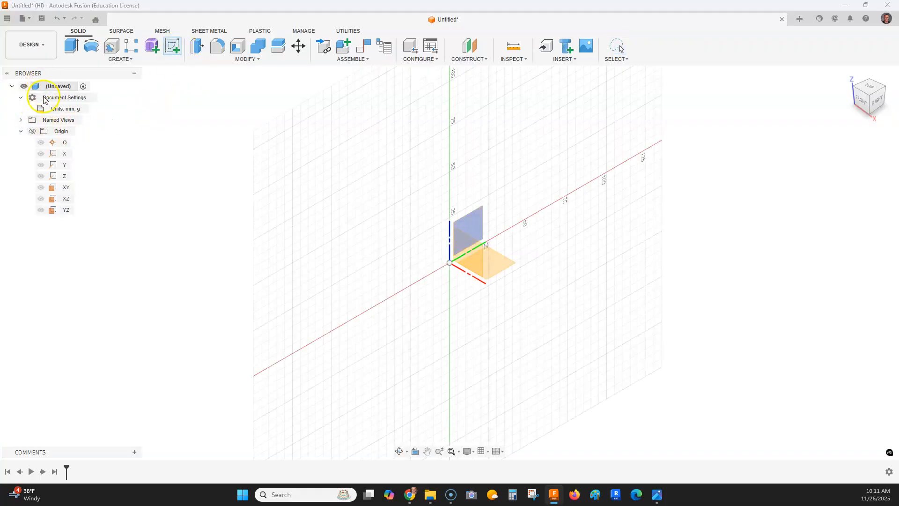
click(65, 201)
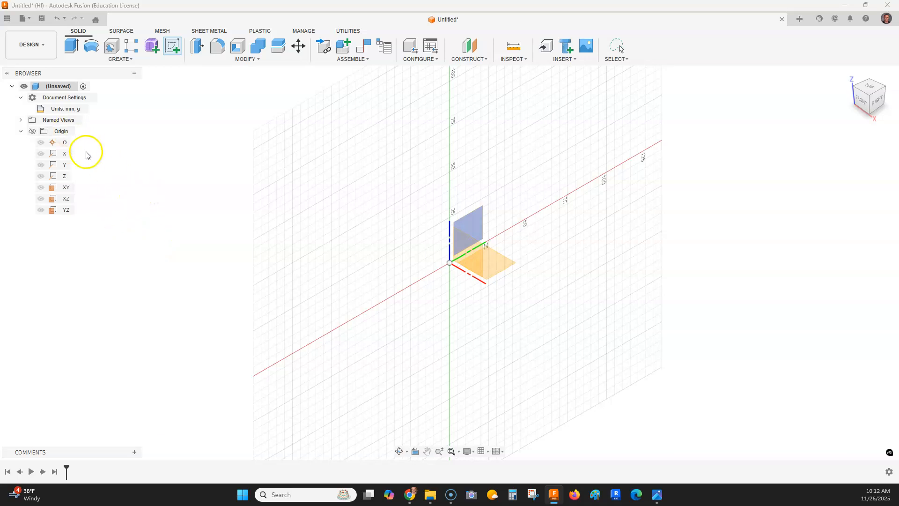
click(66, 203)
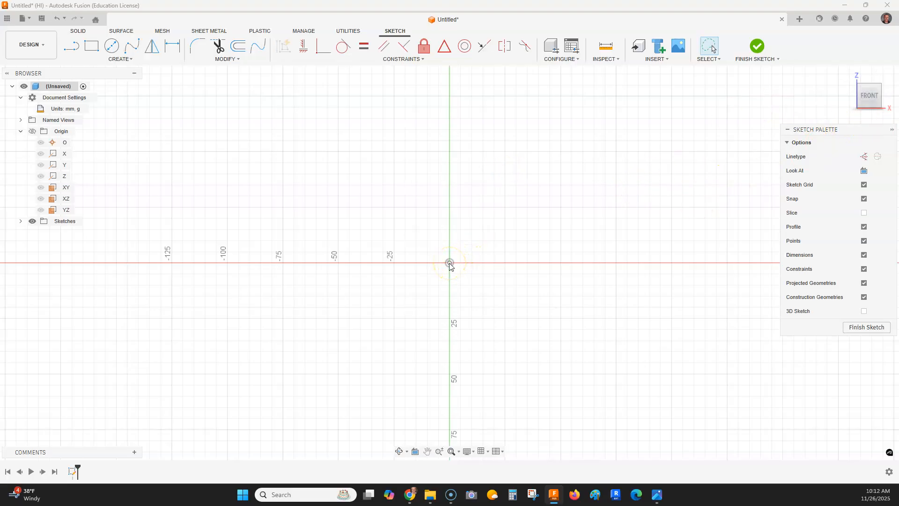
Draw a 36 mm horizontal construction line from the origin to the right.
key(alt+Tab)
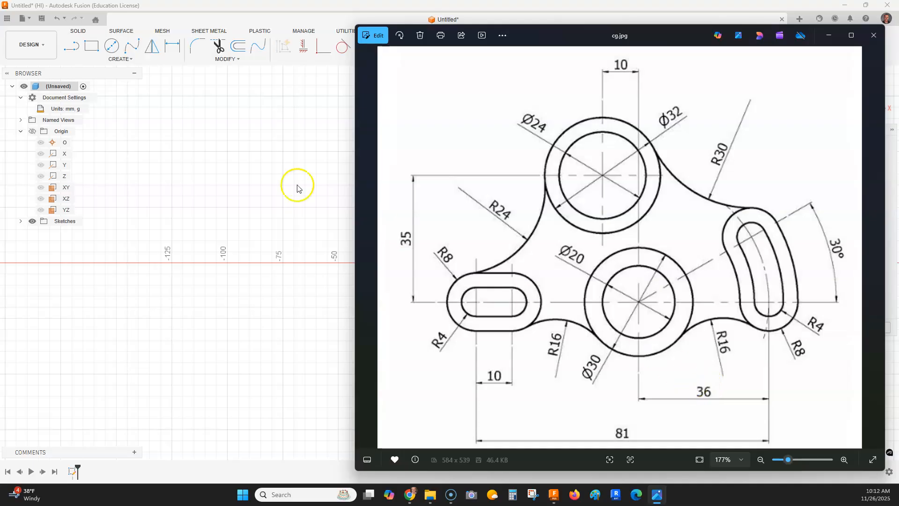
click(73, 47)
click(73, 47)
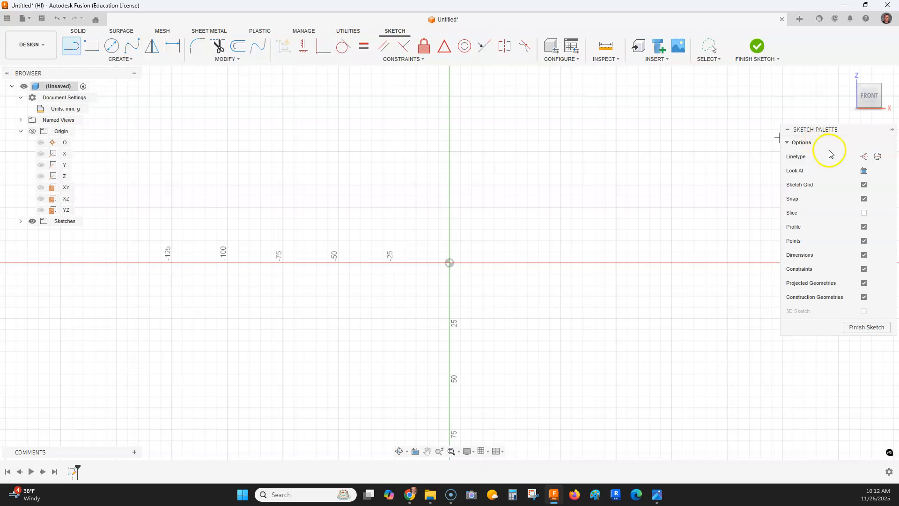
click(864, 157)
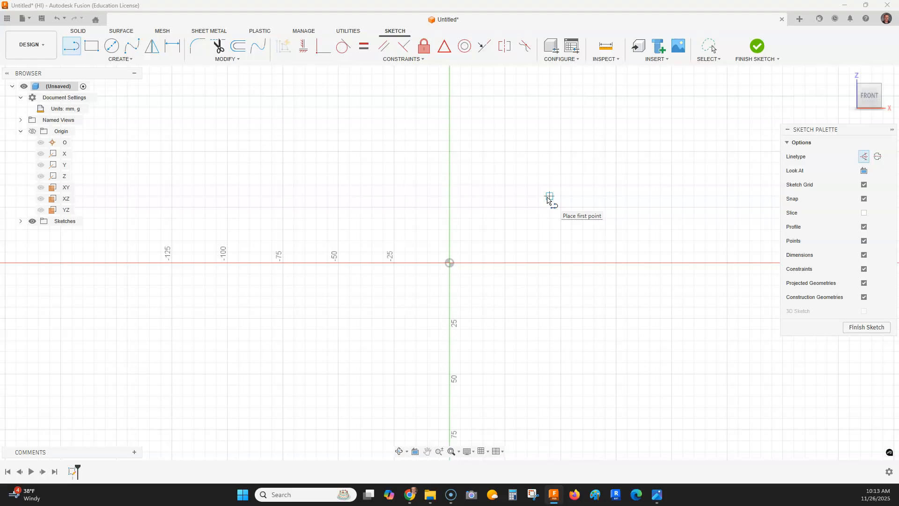
click(450, 264)
text(36)
key(Return)
key(Escape)
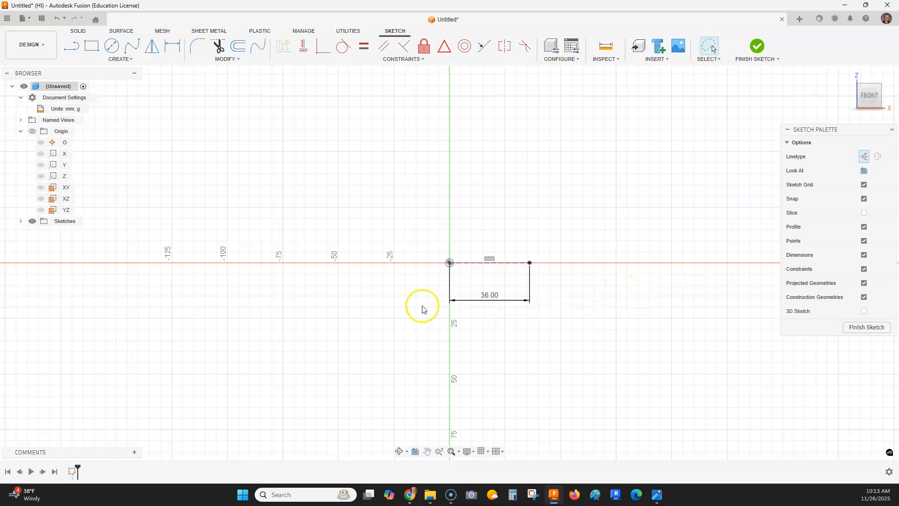
Draw a horizontal construction line from the origin to the left with a length of 81-36 mm.
middle_drag(496, 293, 403, 301)
scroll(342, 305, up, 4)
middle_drag(326, 299, 468, 286)
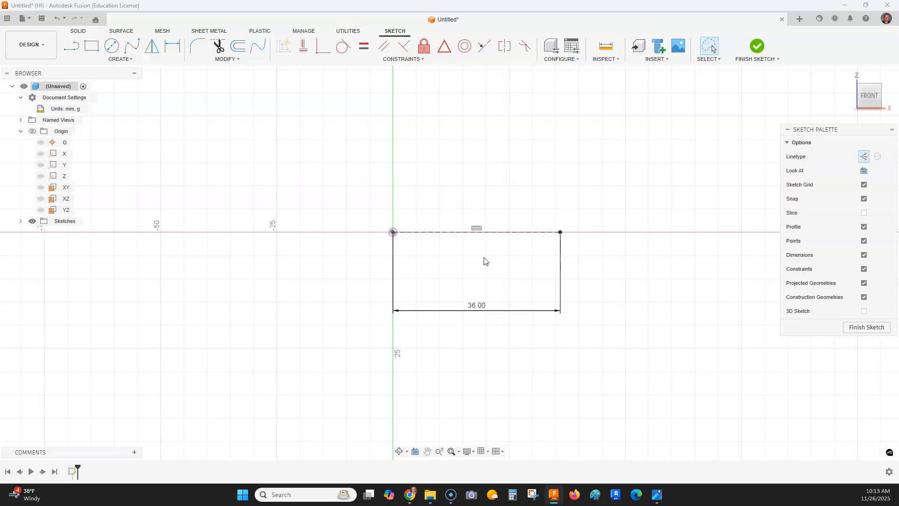
key(alt+Tab)
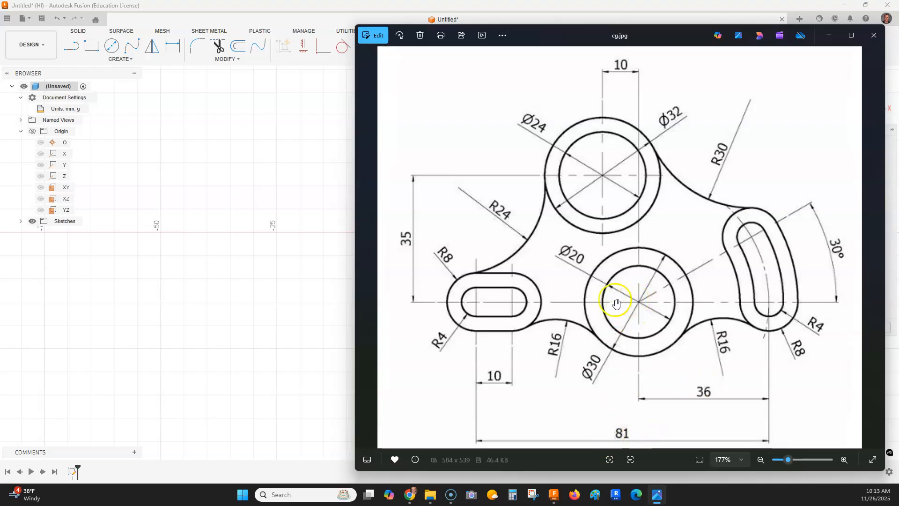
click(309, 188)
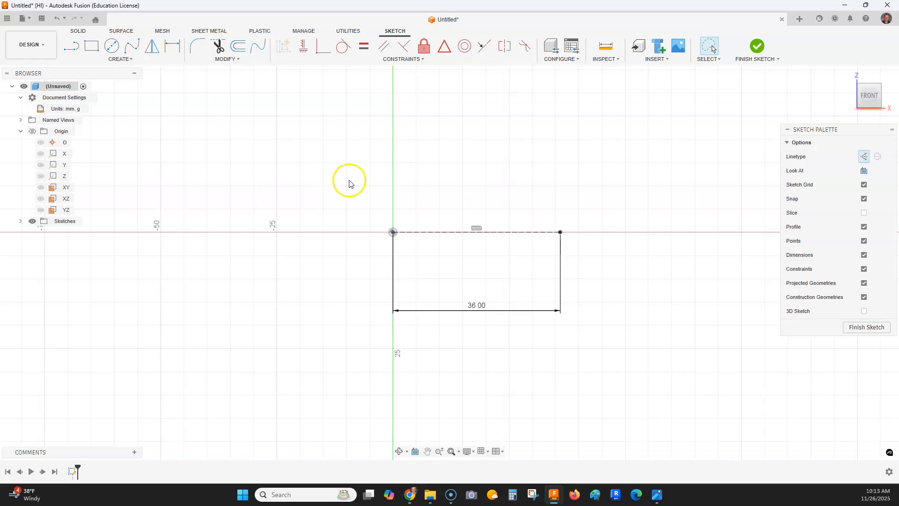
click(74, 48)
click(393, 233)
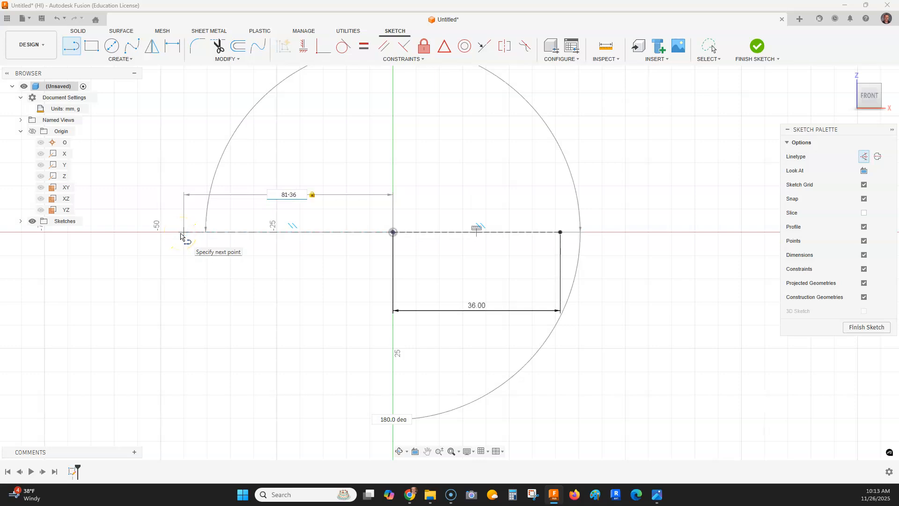
key(Return)
key(Escape)
click(290, 214)
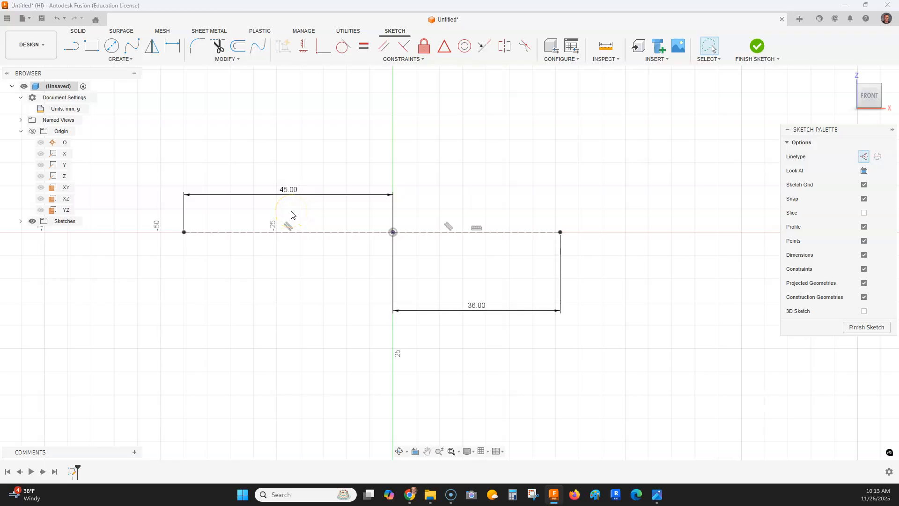
Place a sketch point on the left construction line, about 8 mm from its left end.
key(alt+Tab)
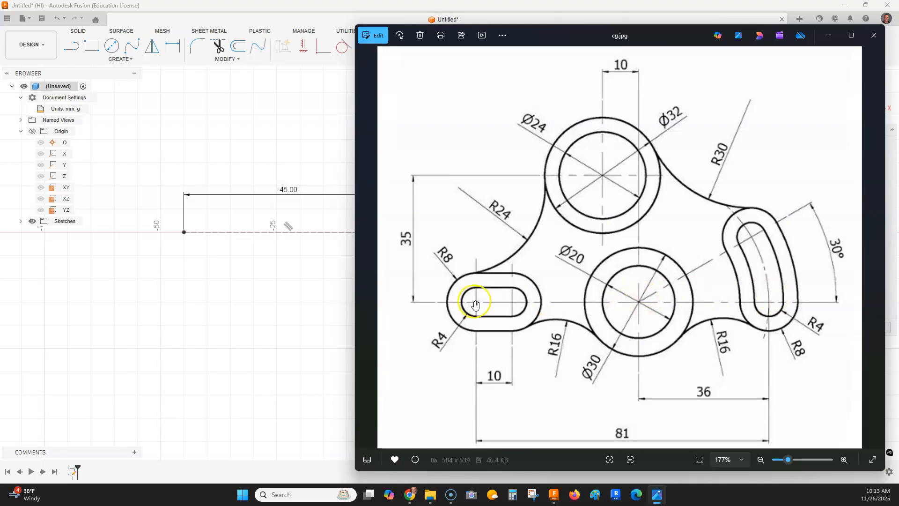
click(243, 129)
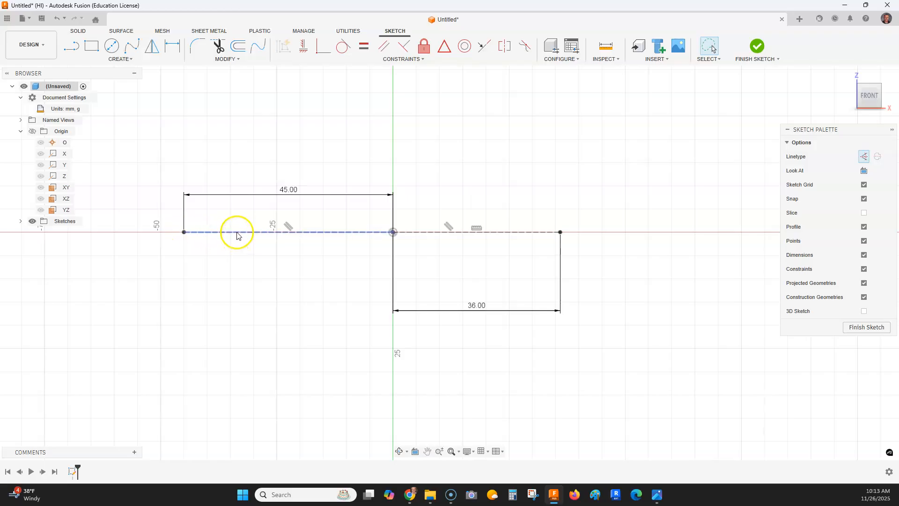
click(125, 60)
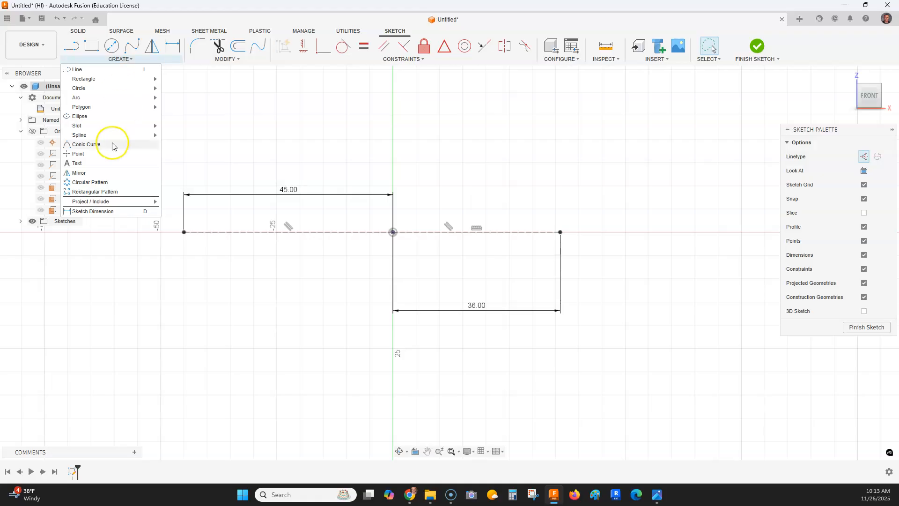
click(78, 153)
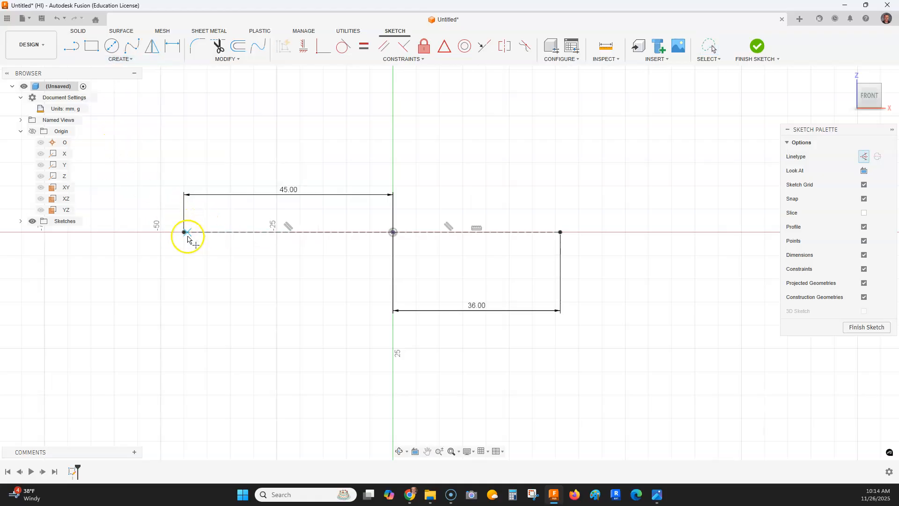
scroll(189, 236, up, 5)
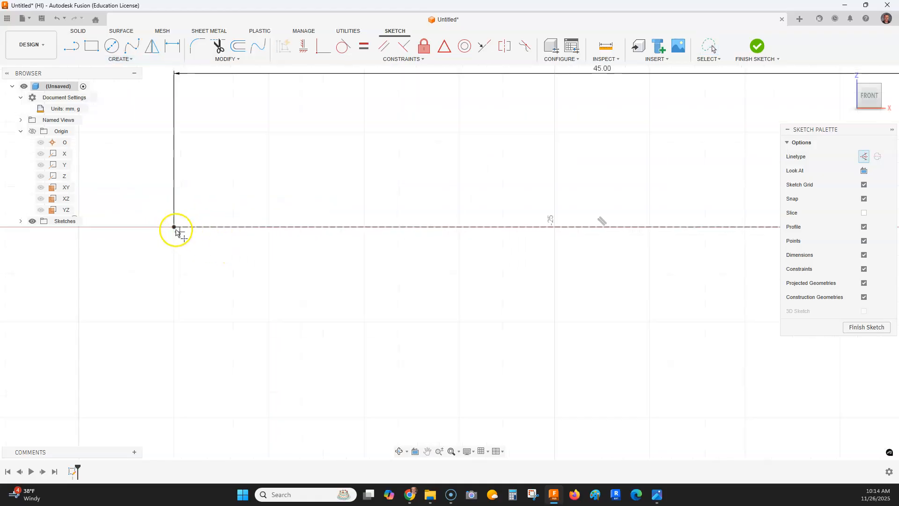
click(329, 227)
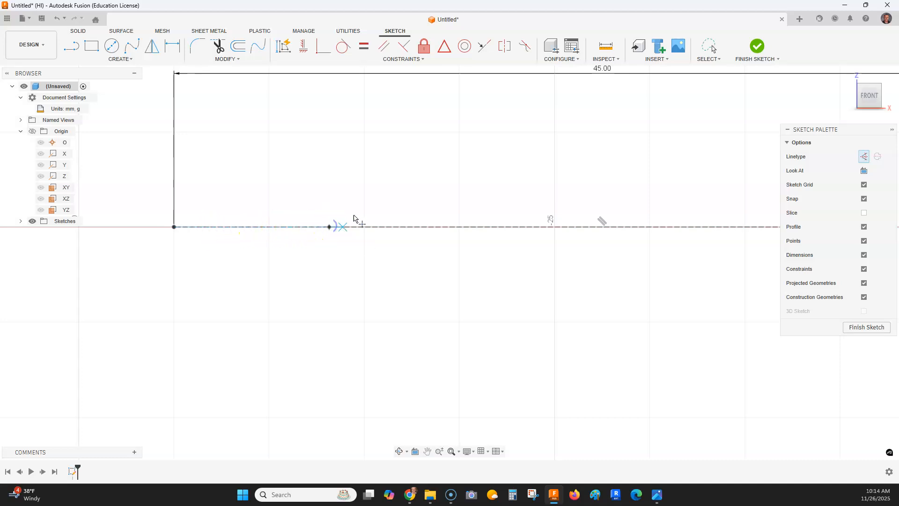
Dimension the distance between the left construction line's outer endpoint and the sketch point as 10 mm.
key(d)
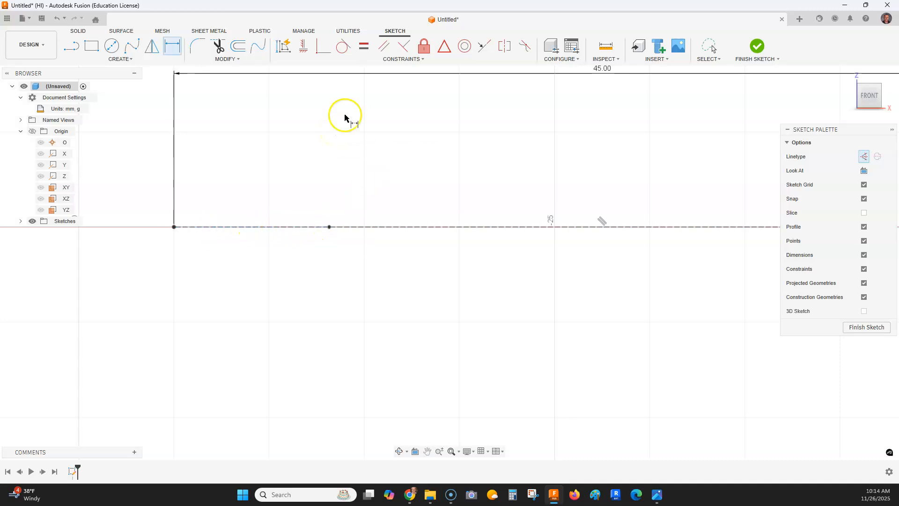
click(330, 227)
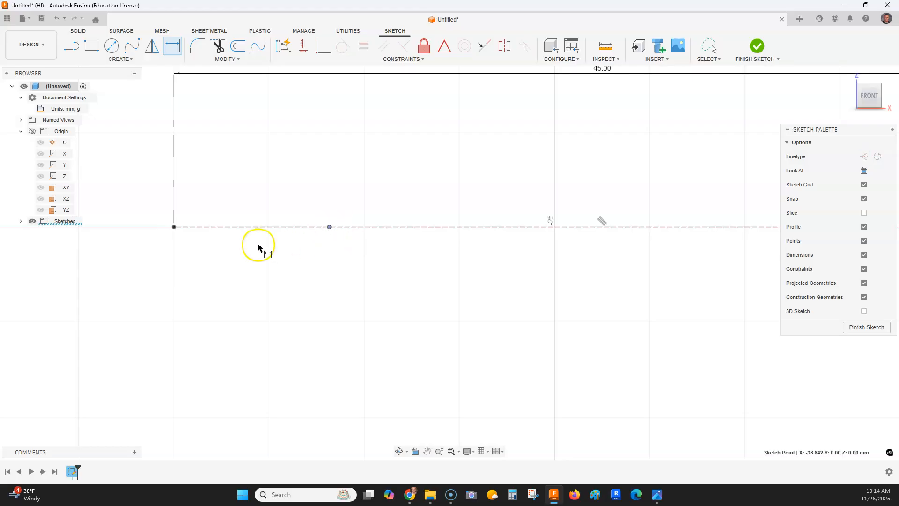
click(174, 226)
click(231, 120)
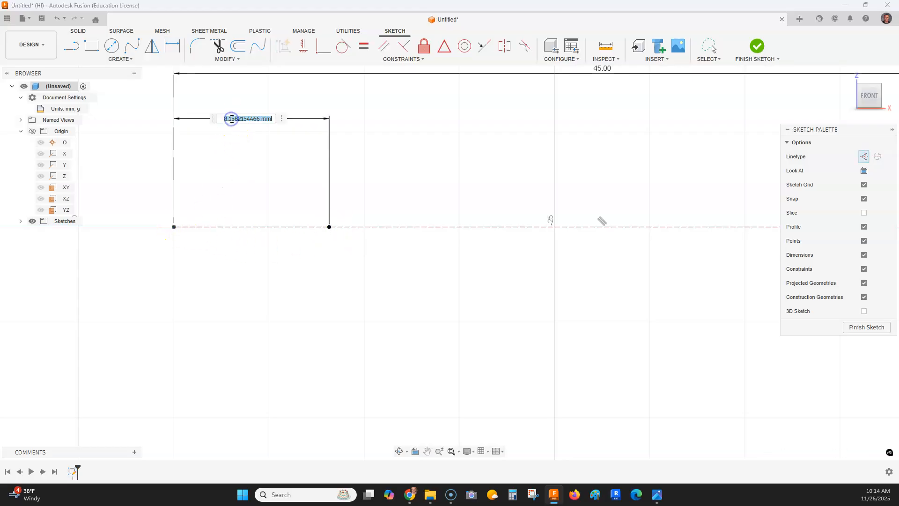
text(10)
key(Return)
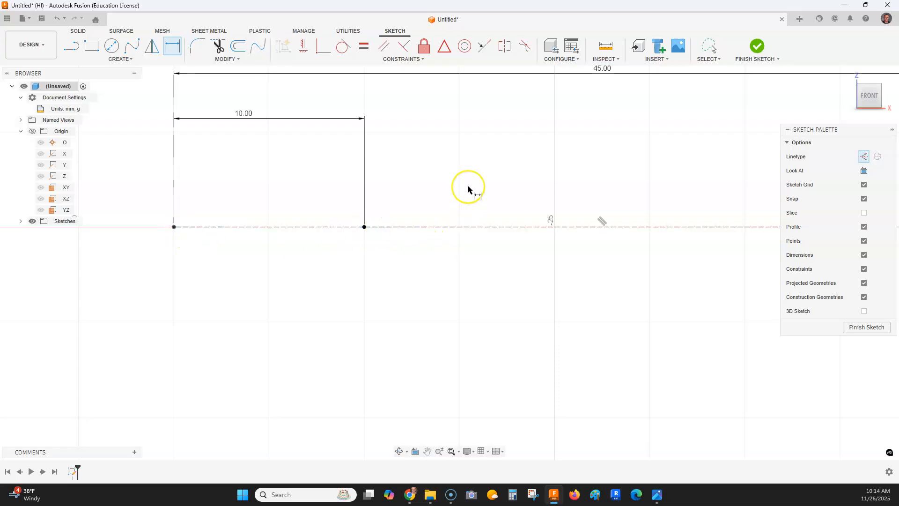
Draw a 35 mm vertical construction line upward from the origin.
key(alt+Tab)
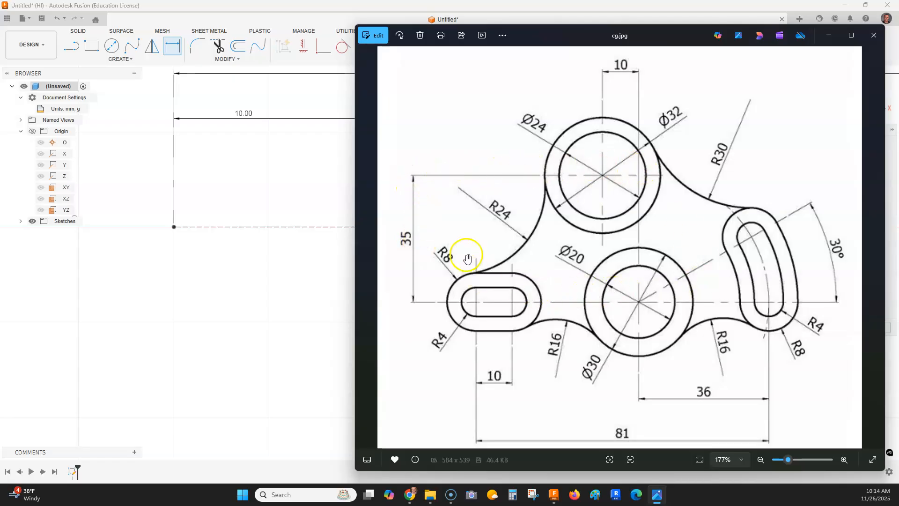
click(236, 165)
mouse_move(360, 195)
middle_down()
mouse_move(370, 203)
mouse_move(378, 299)
middle_up()
scroll(378, 299, down, 3)
scroll(530, 249, down, 1)
scroll(665, 260, down, 2)
middle_drag(665, 260, 483, 275)
click(523, 315)
click(564, 255)
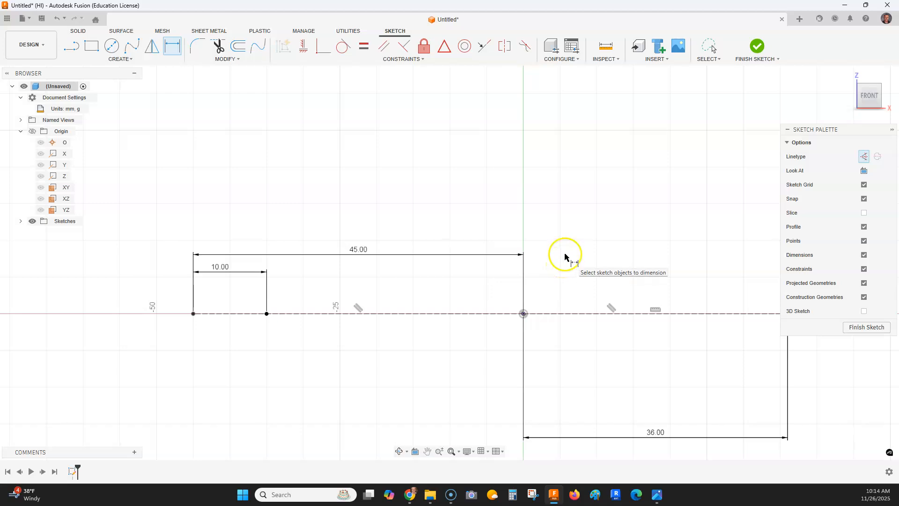
key(l)
click(523, 314)
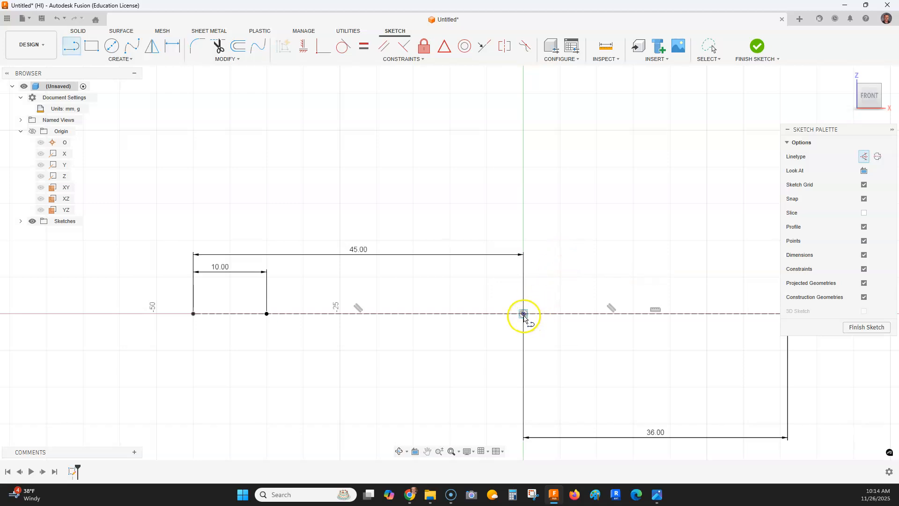
drag(549, 312, 526, 133)
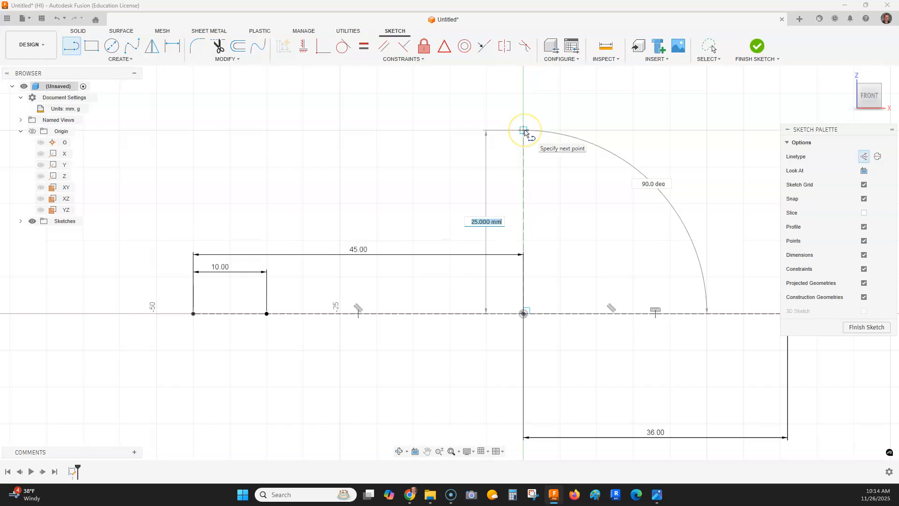
key(Return)
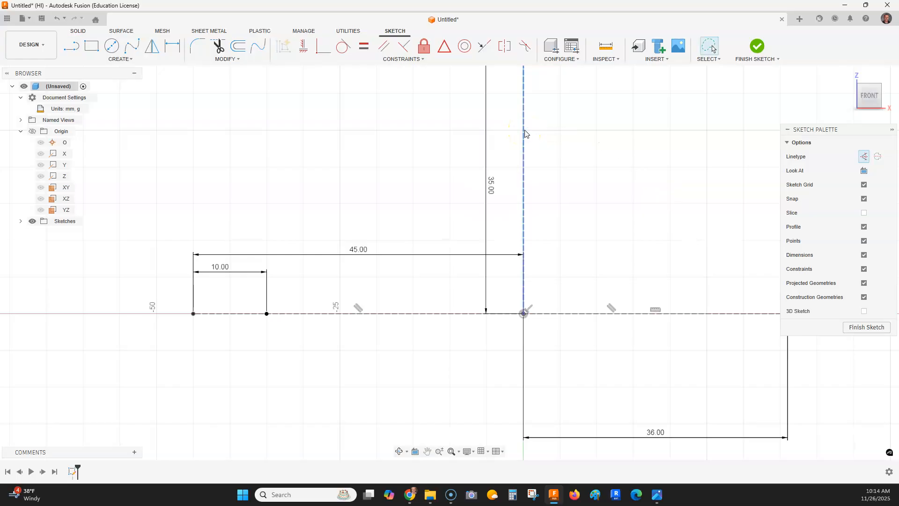
scroll(534, 150, up, 5)
middle_drag(518, 183, 365, 191)
scroll(365, 190, down, 2)
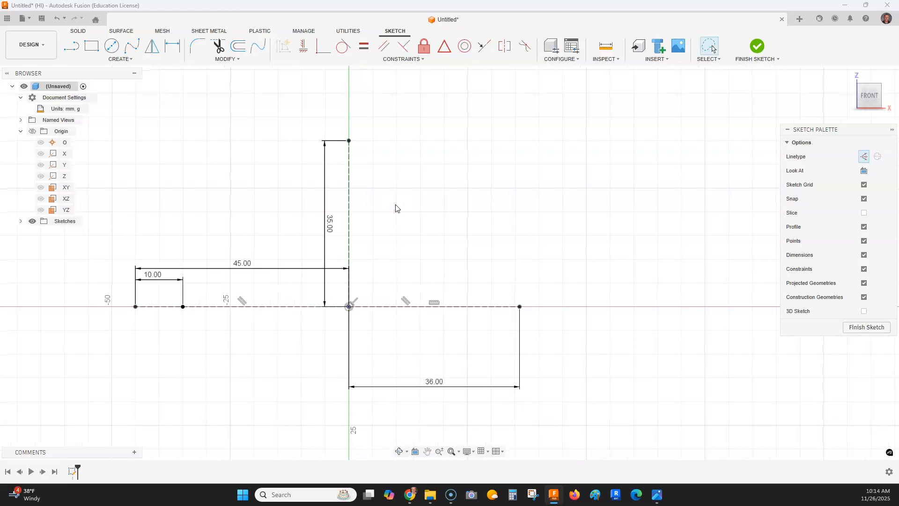
Draw a 10 mm horizontal construction line to the left from the upper end of the 35 mm vertical line.
key(alt+Tab)
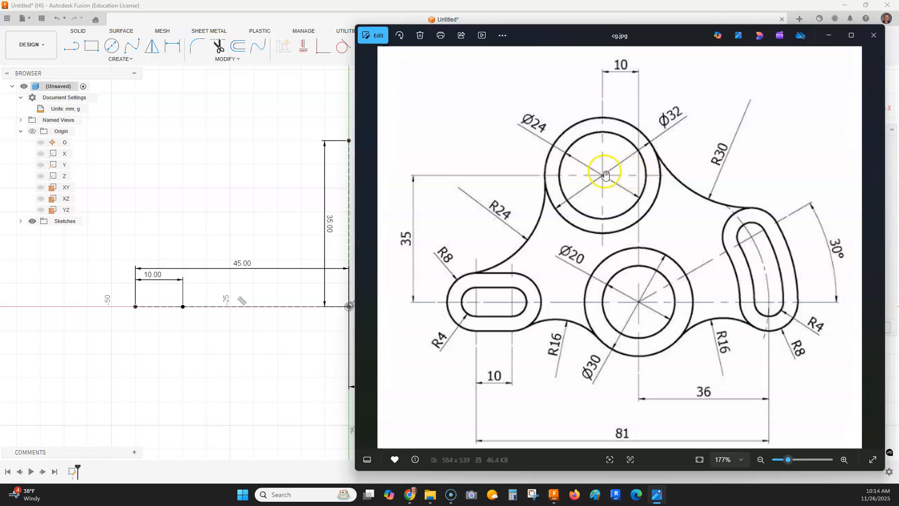
click(297, 111)
click(71, 45)
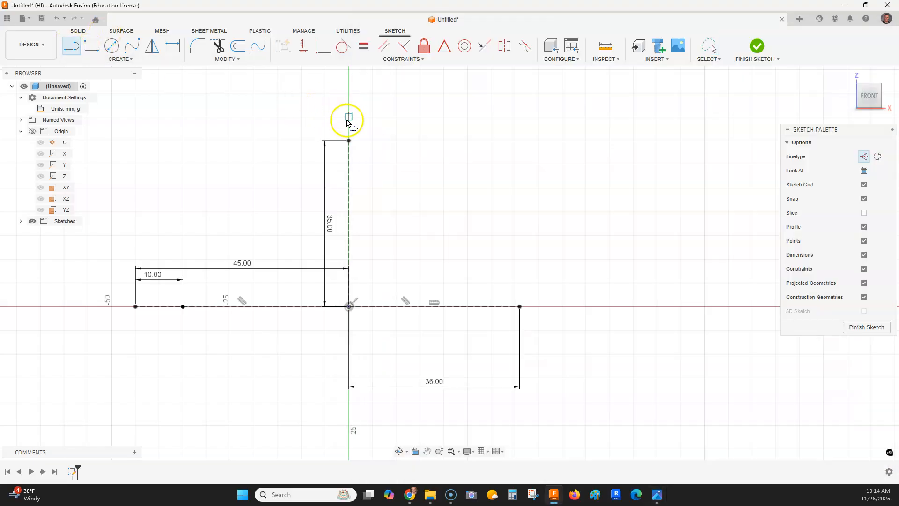
click(349, 141)
text(1)
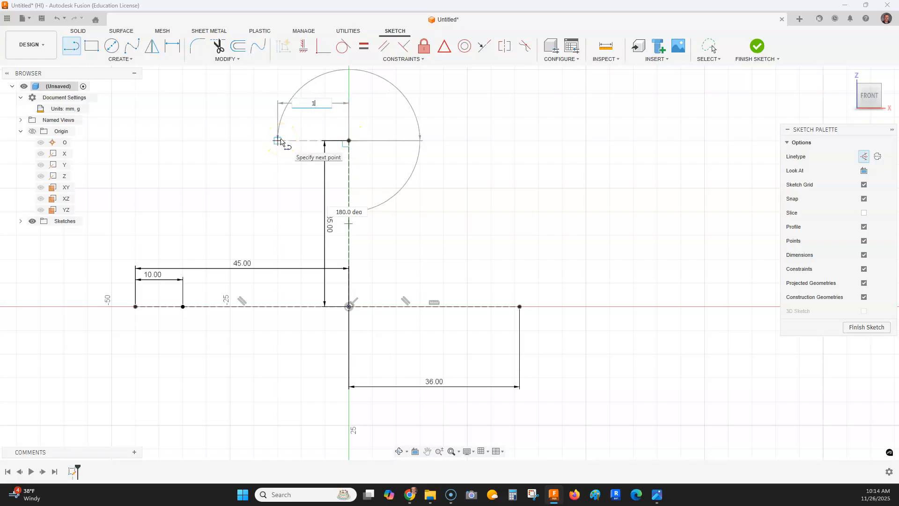
text(0)
key(Return)
key(Escape)
middle_drag(295, 226, 280, 234)
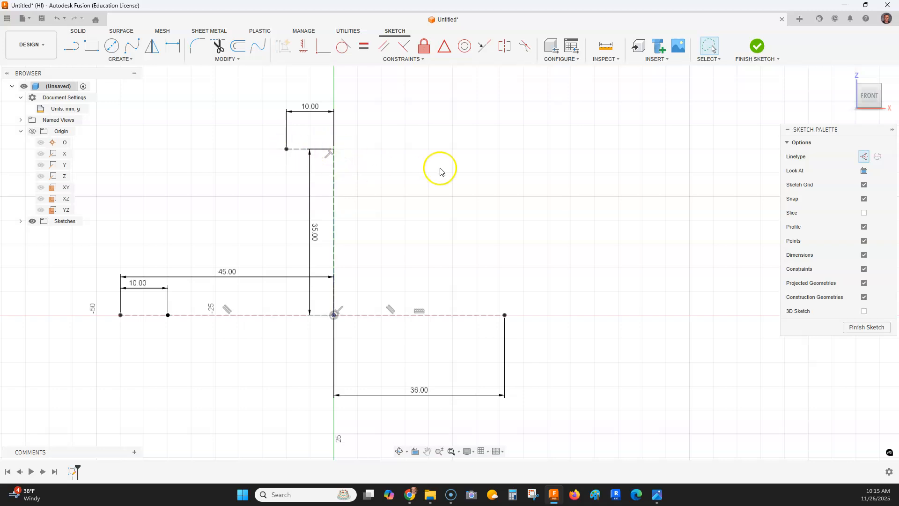
Draw a construction line from the origin up to the right at 30° above the horizontal.
key(alt+Tab)
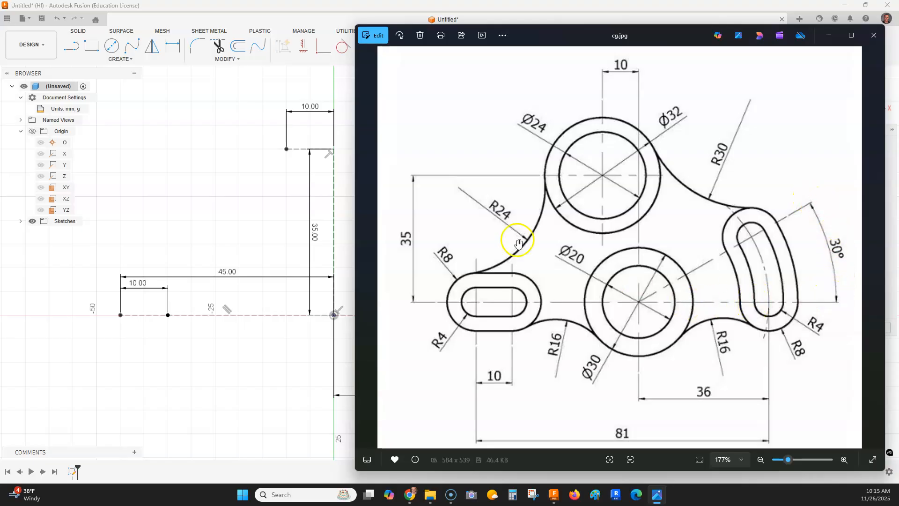
click(218, 164)
key(l)
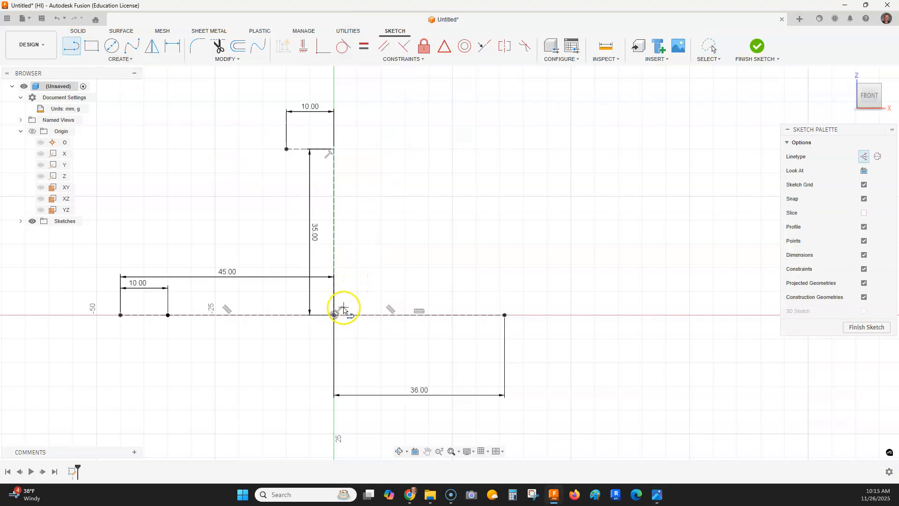
click(334, 315)
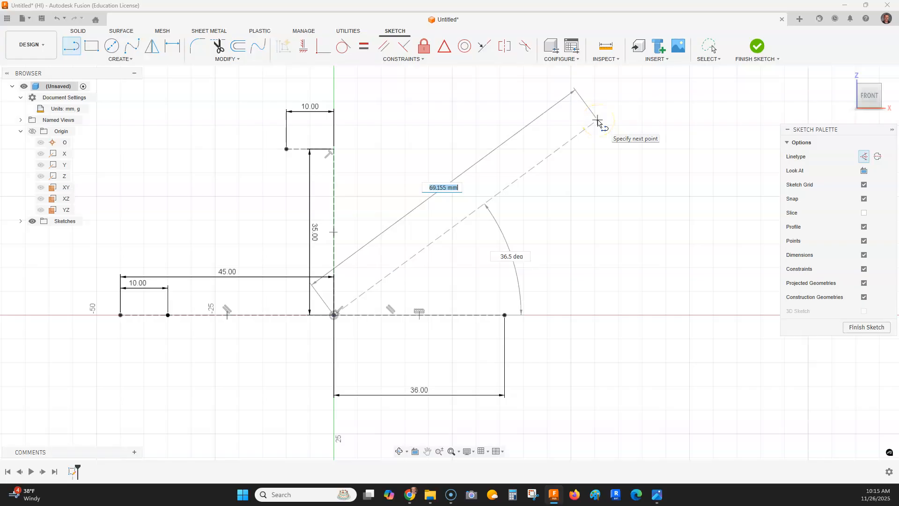
key(Tab)
text(30)
key(Tab)
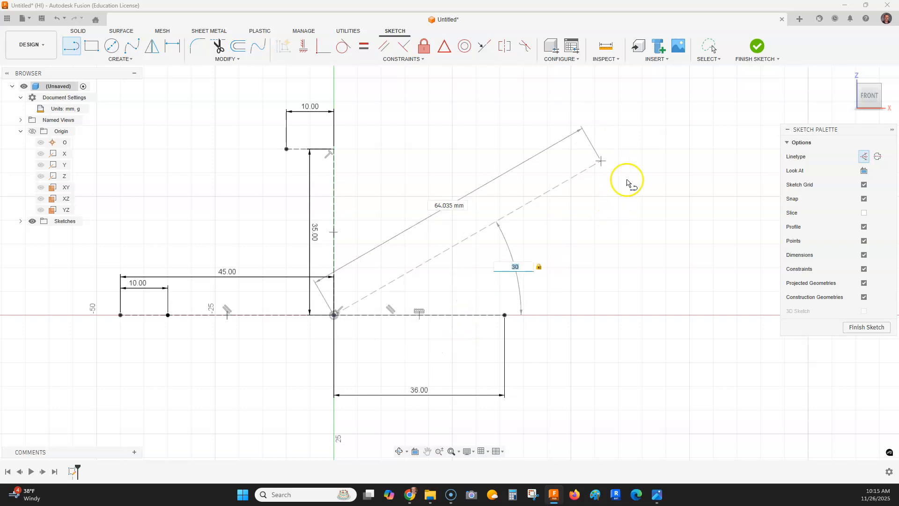
click(638, 140)
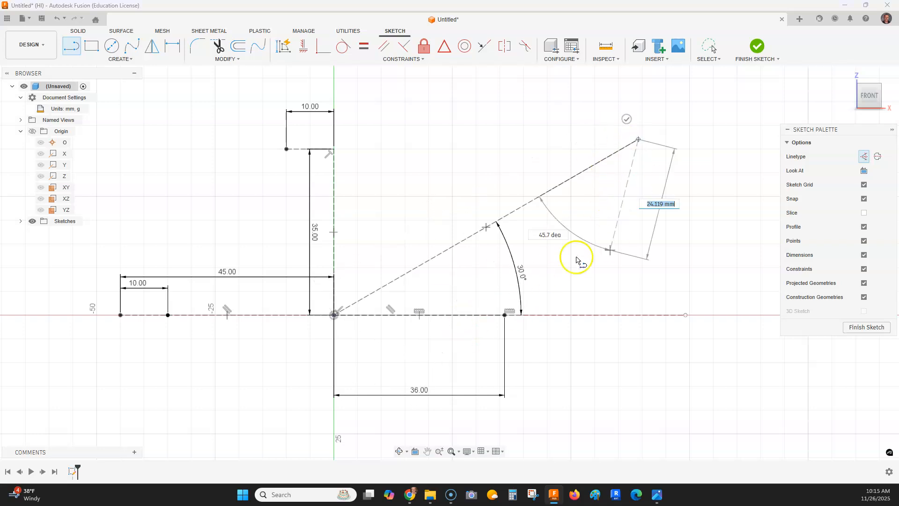
key(Escape)
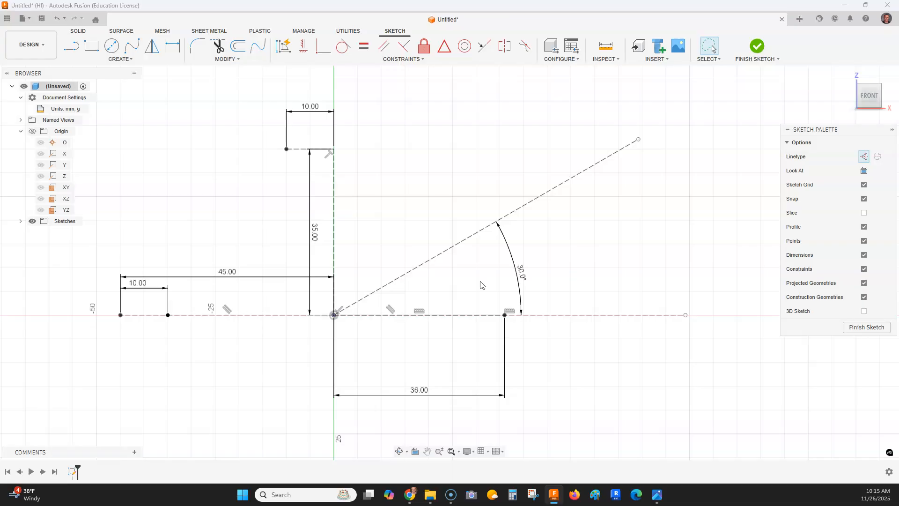
Draw a construction circle centred on the origin and passing through the right endpoint of the 36 mm line.
key(alt+Tab)
click(467, 253)
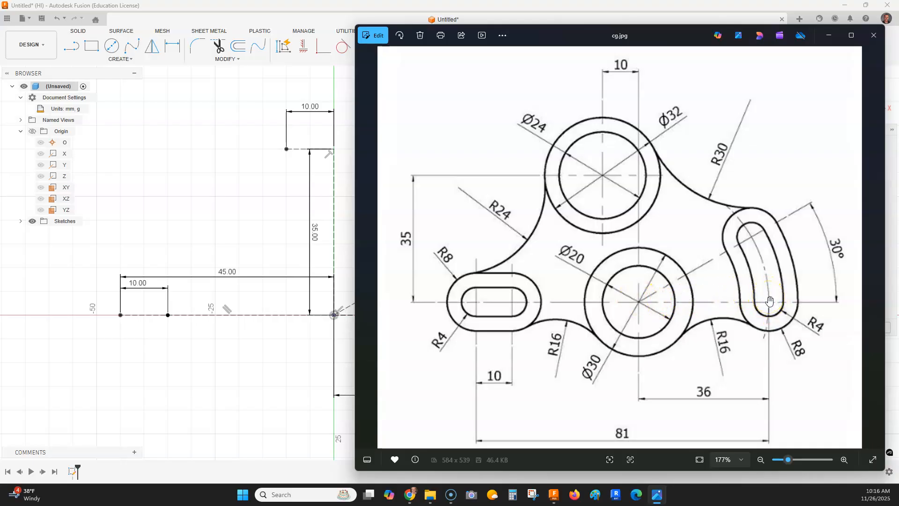
click(112, 46)
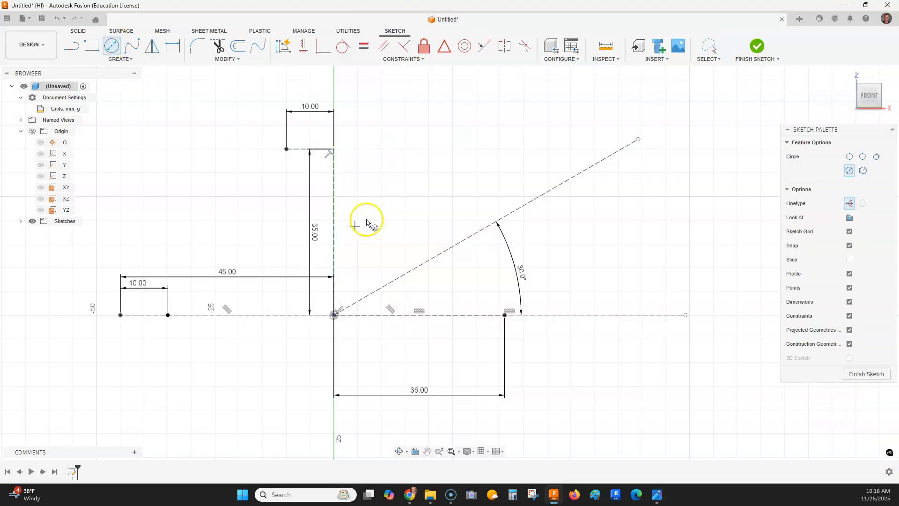
click(335, 315)
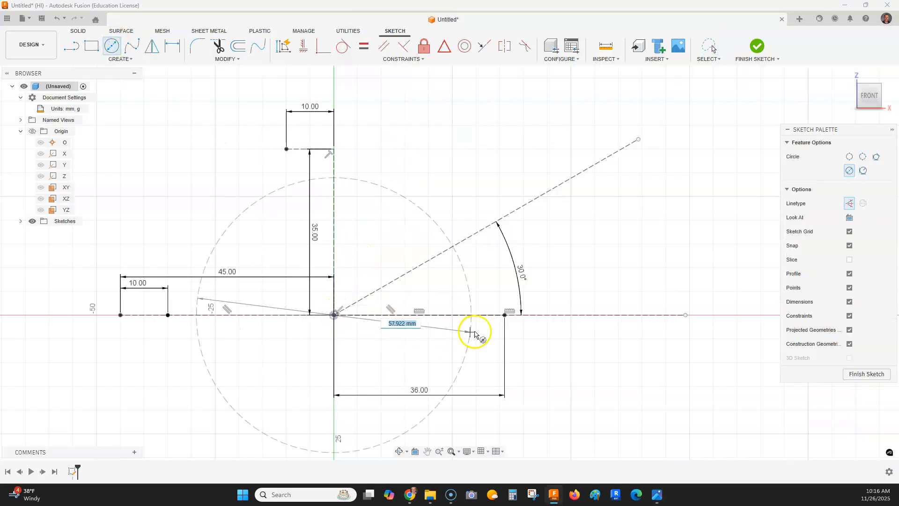
click(506, 315)
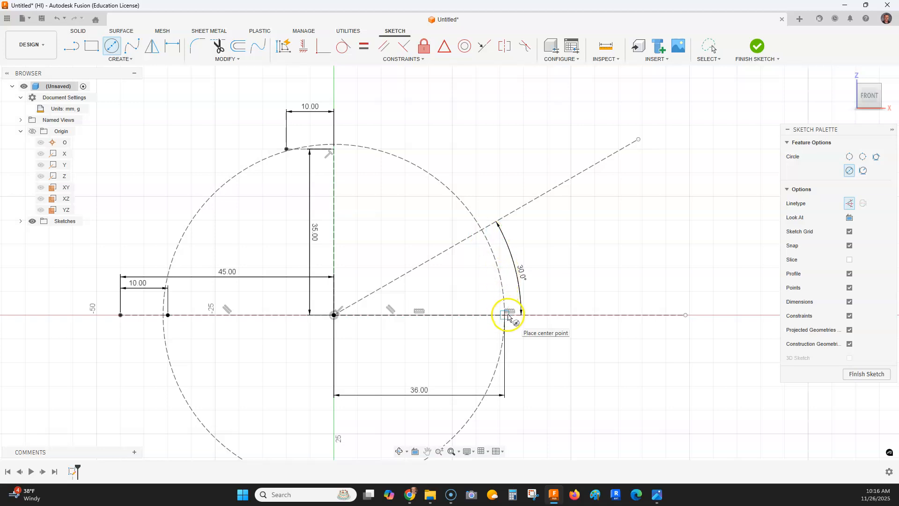
Trim the construction circle down to the arc between the horizontal line and the 30° line.
click(219, 47)
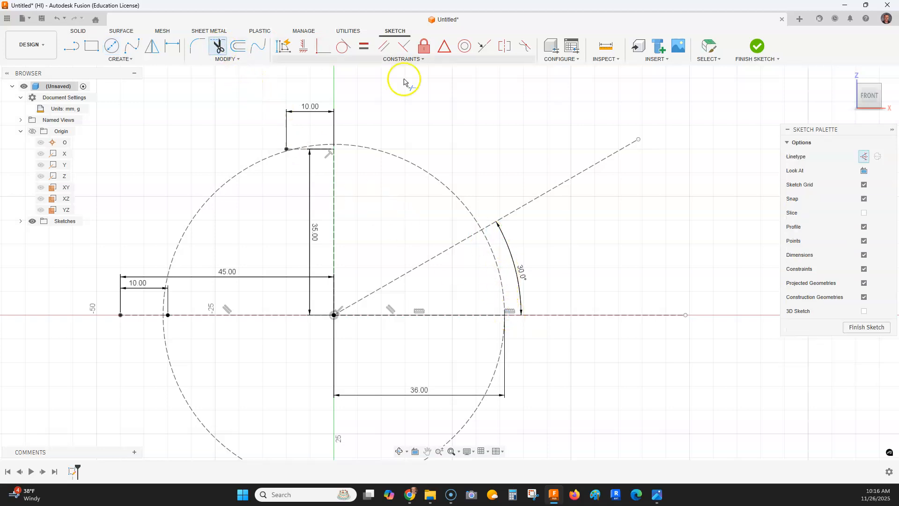
click(415, 170)
click(234, 177)
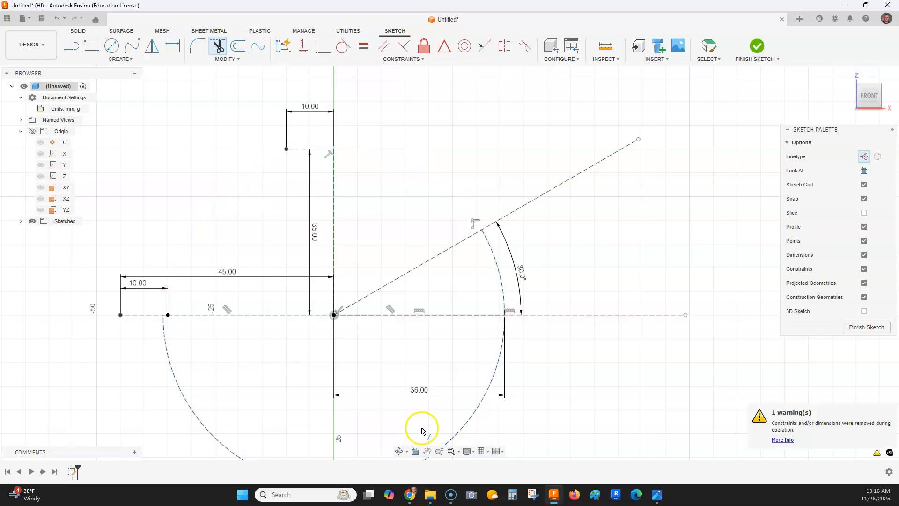
click(468, 424)
scroll(508, 265, up, 3)
scroll(506, 263, down, 3)
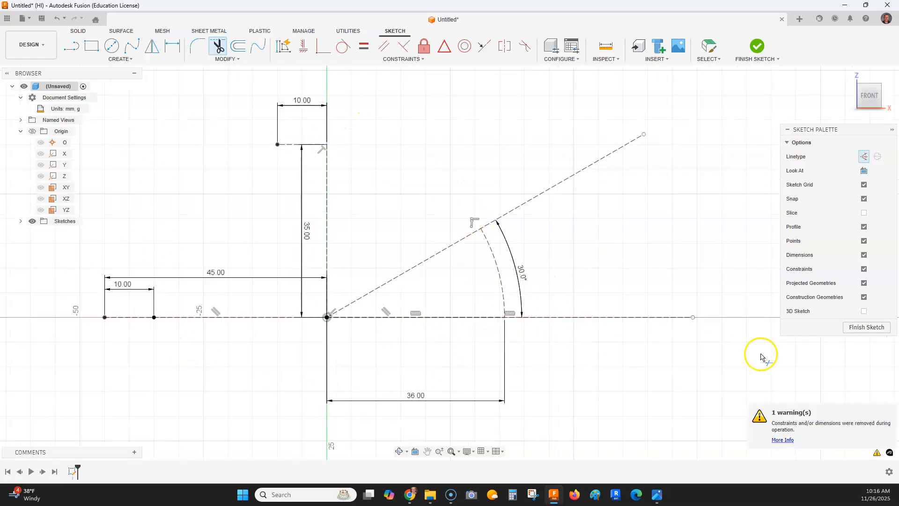
key(Escape)
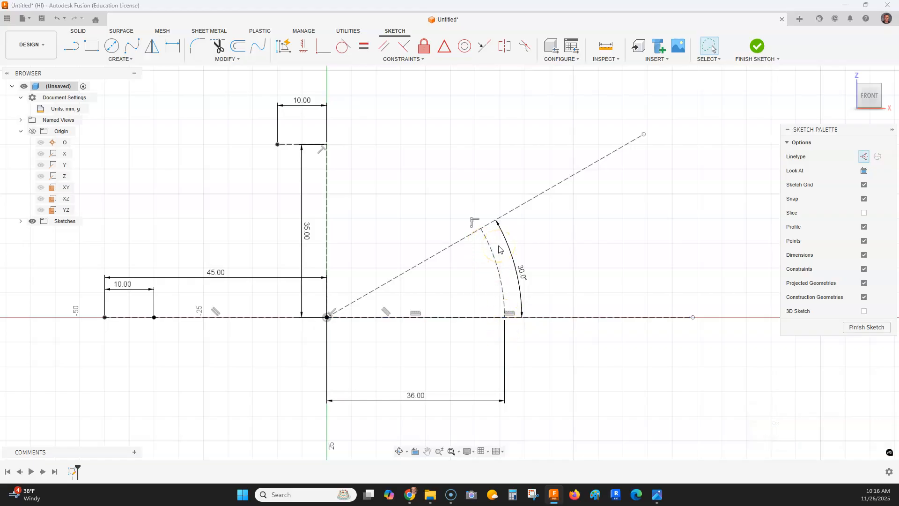
Switch the sketch linetype from construction to normal and check the curved slot in the reference drawing.
key(alt+Tab)
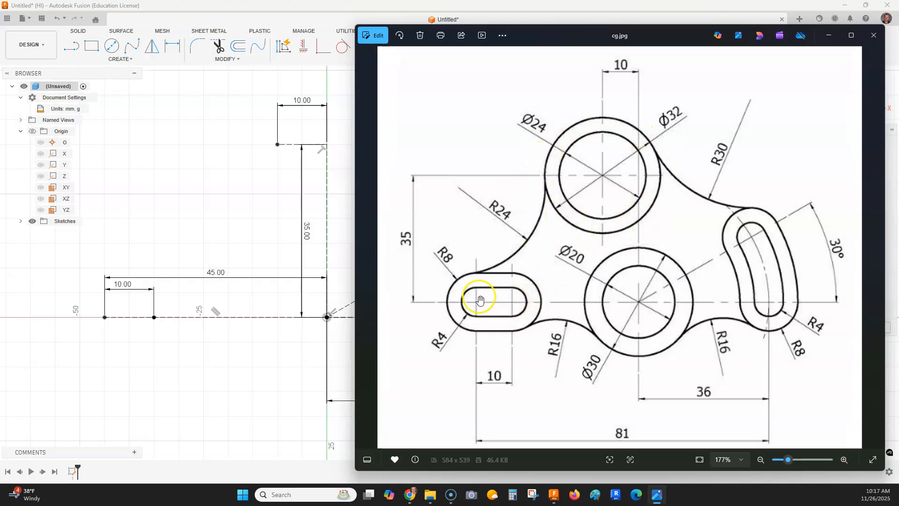
click(228, 167)
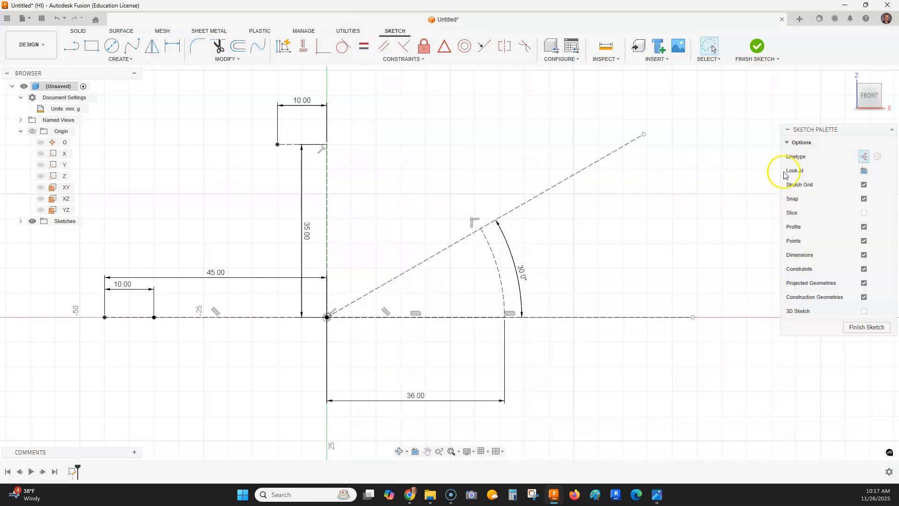
click(862, 158)
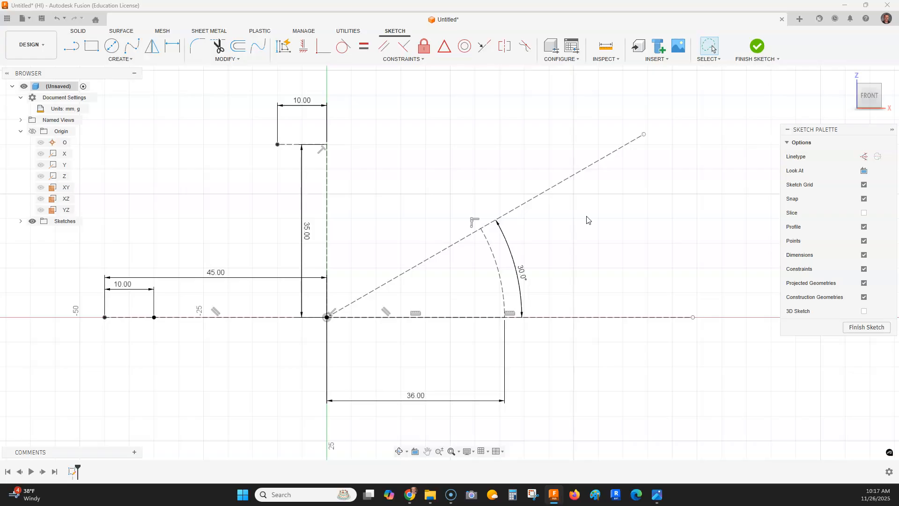
key(alt+Tab)
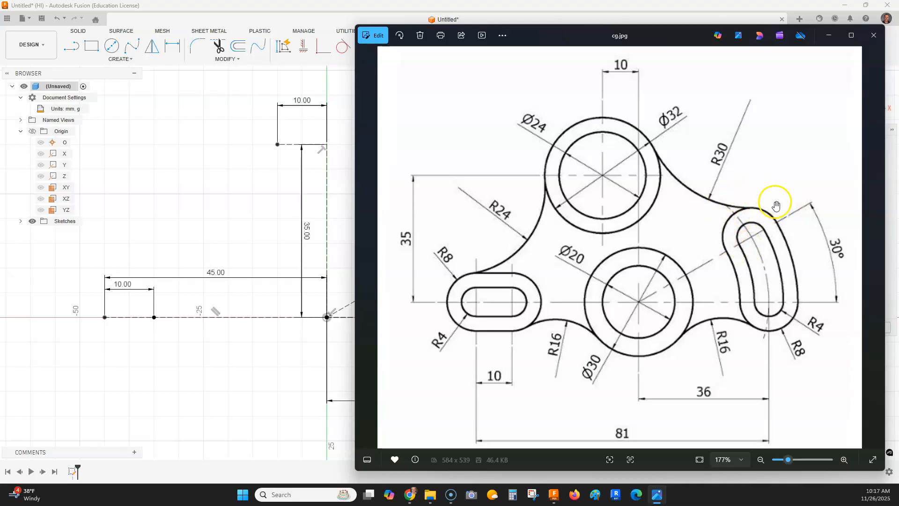
click(262, 176)
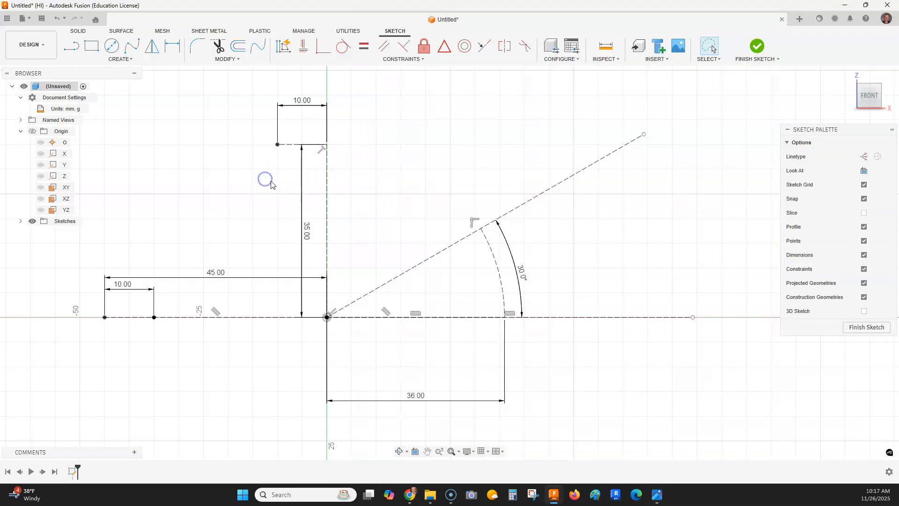
Draw an 8 mm wide three-point arc slot along the construction arc, from the 30° line to the 36 mm line's right endpoint.
click(130, 59)
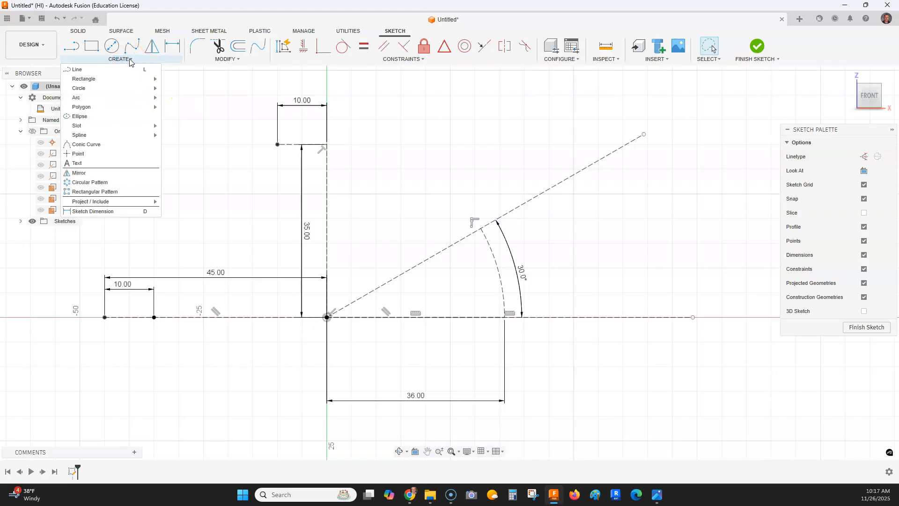
click(136, 124)
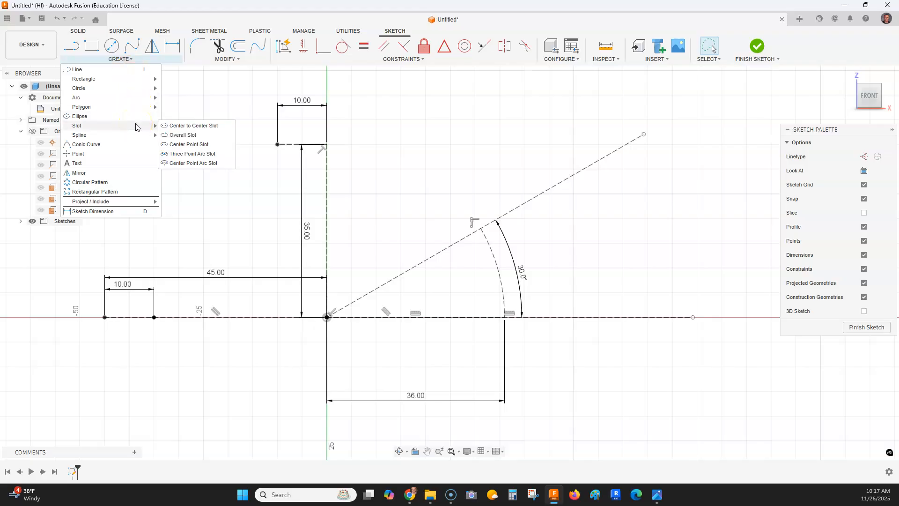
click(202, 155)
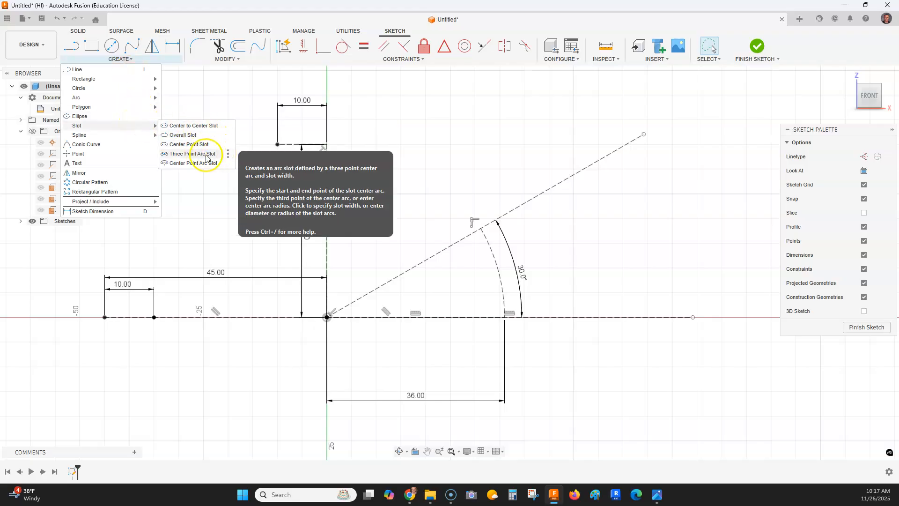
click(213, 156)
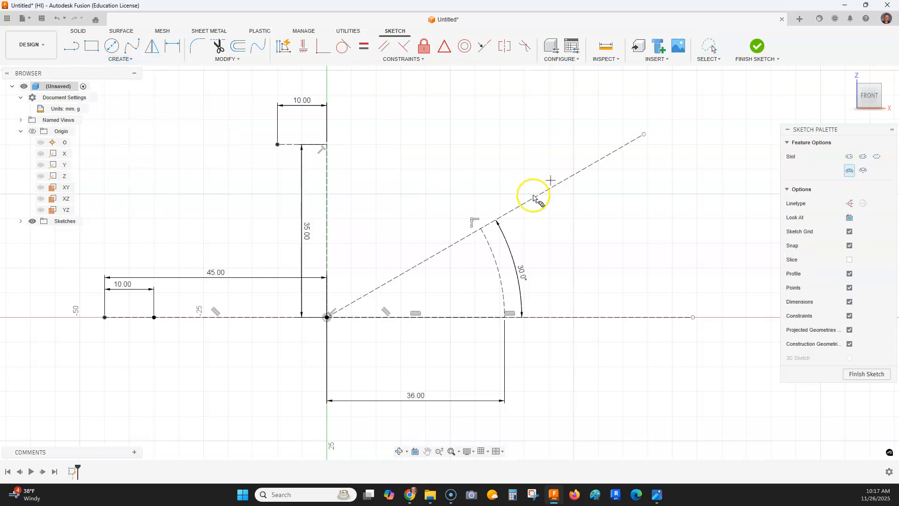
scroll(505, 265, up, 4)
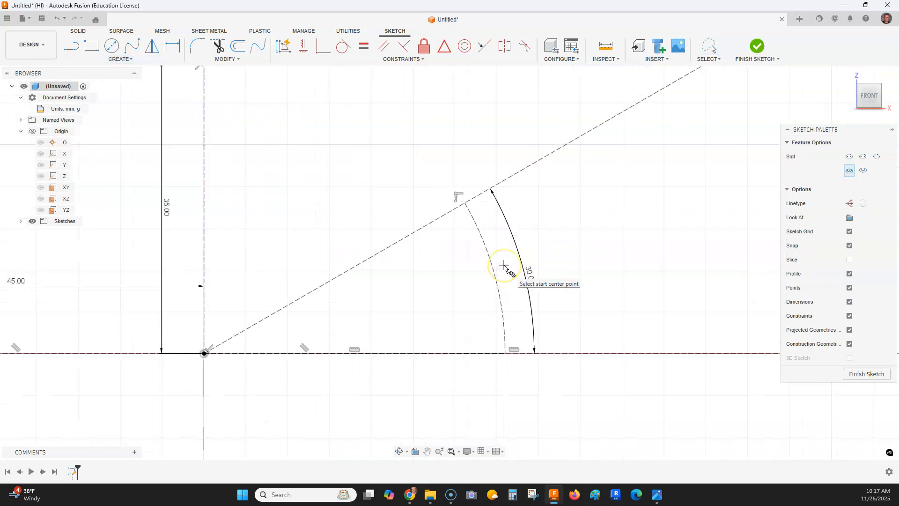
click(464, 203)
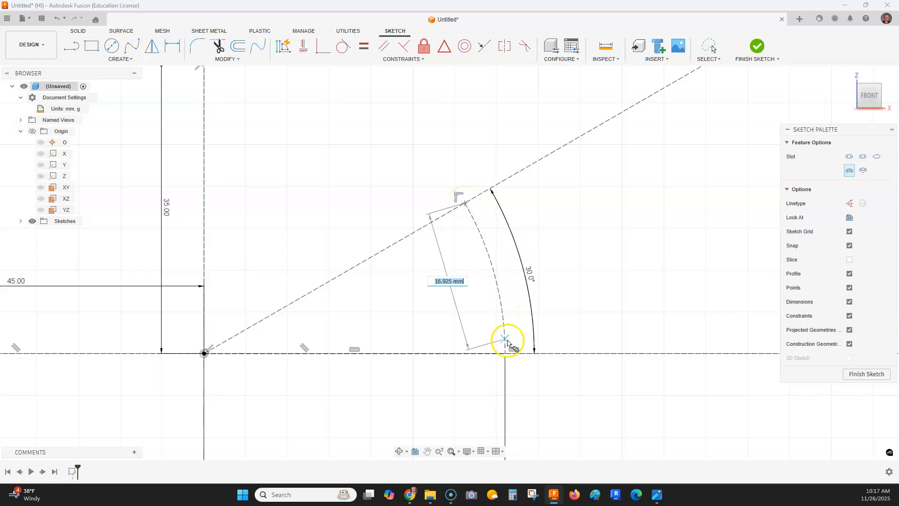
middle_drag(507, 356, 508, 274)
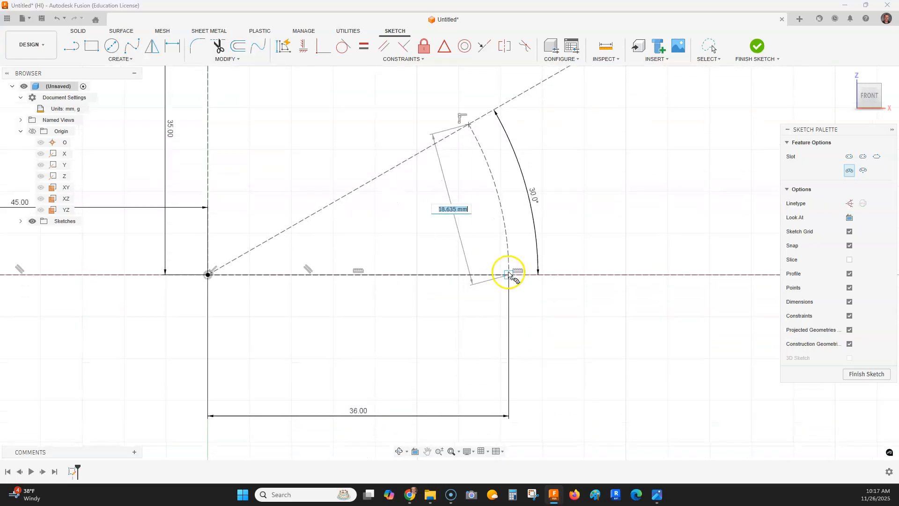
click(509, 275)
scroll(501, 199, up, 5)
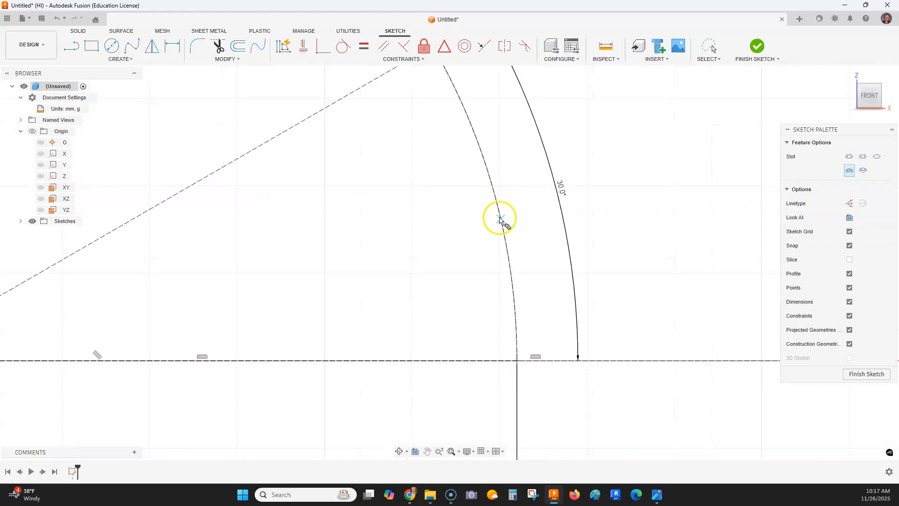
click(500, 216)
scroll(501, 215, down, 3)
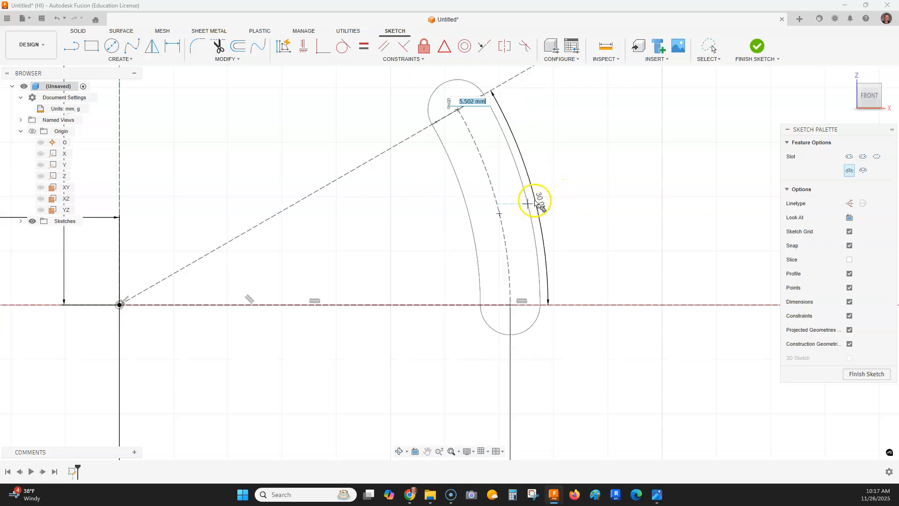
scroll(547, 200, down, 2)
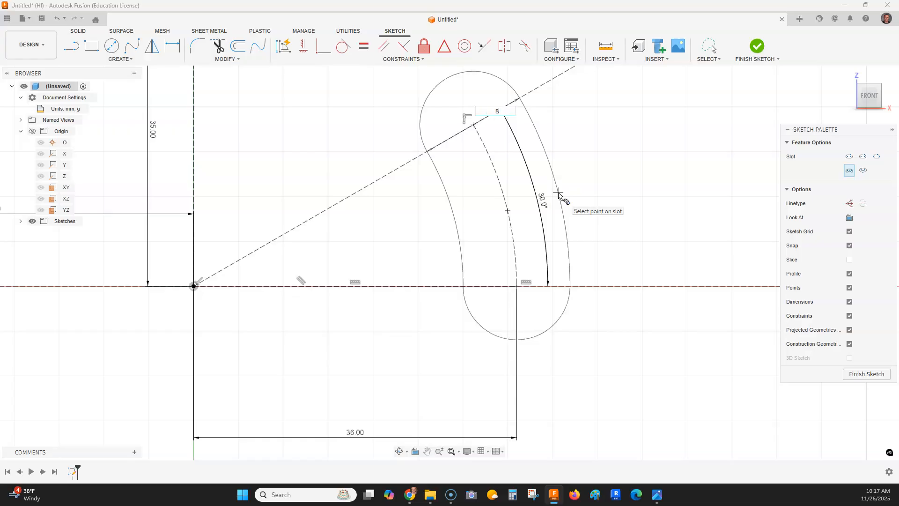
key(Return)
click(522, 164)
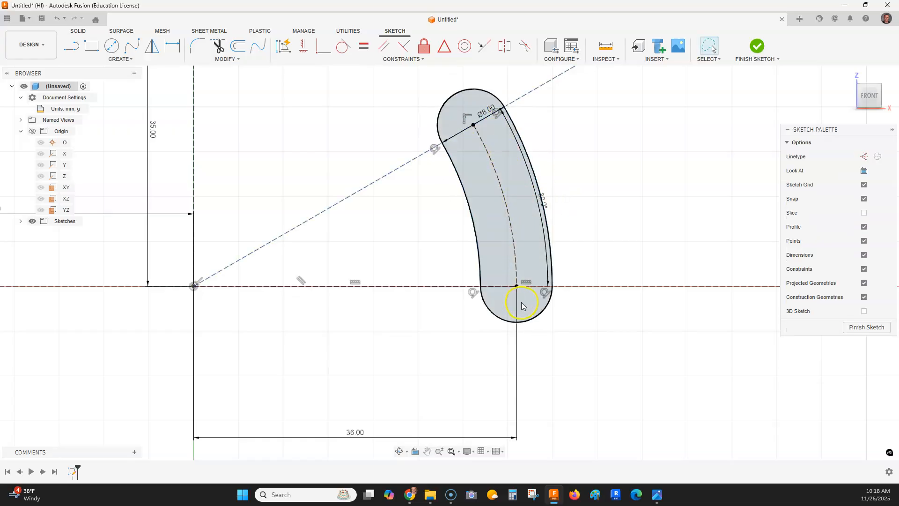
middle_drag(556, 186, 504, 212)
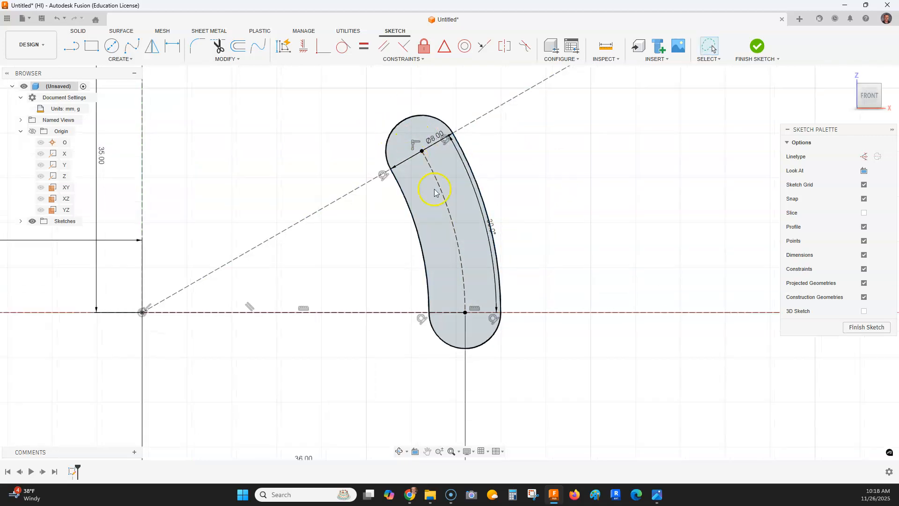
Check the curved slot's end radius in the reference drawing and measure the slot's lower end arc in the sketch.
key(alt+Tab)
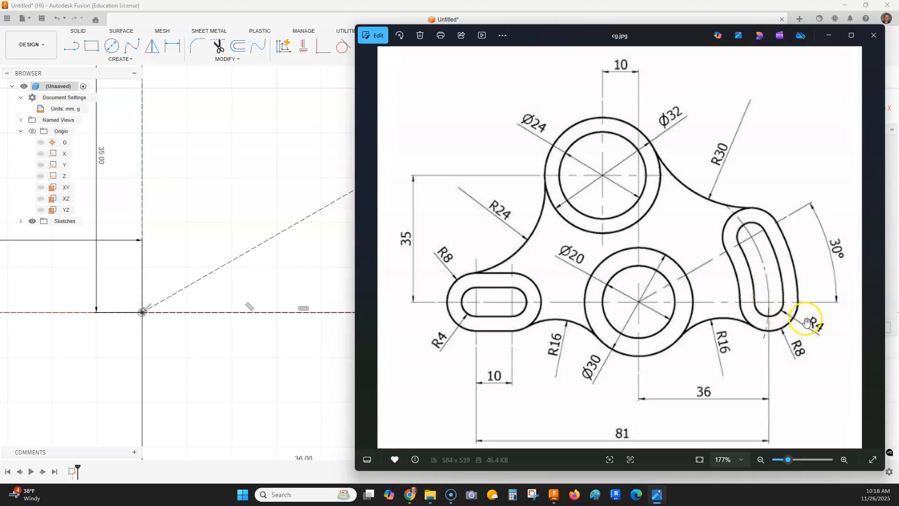
click(334, 158)
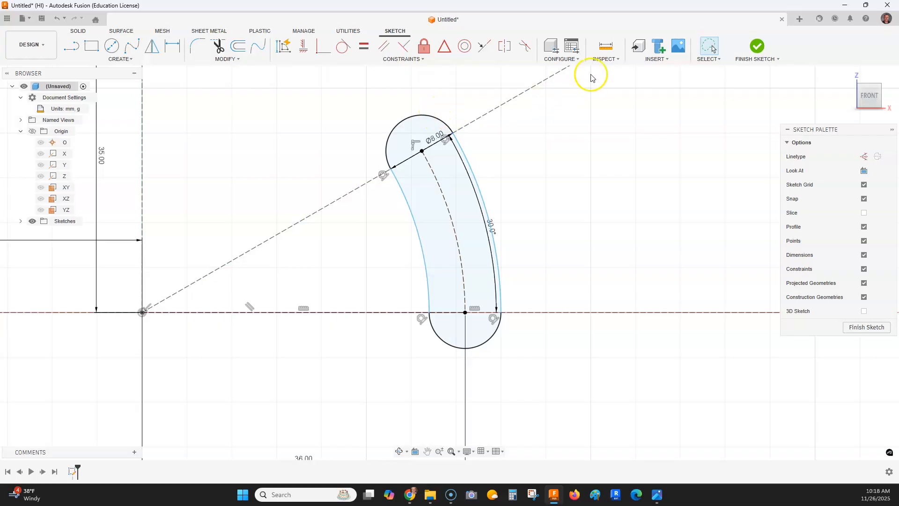
click(604, 48)
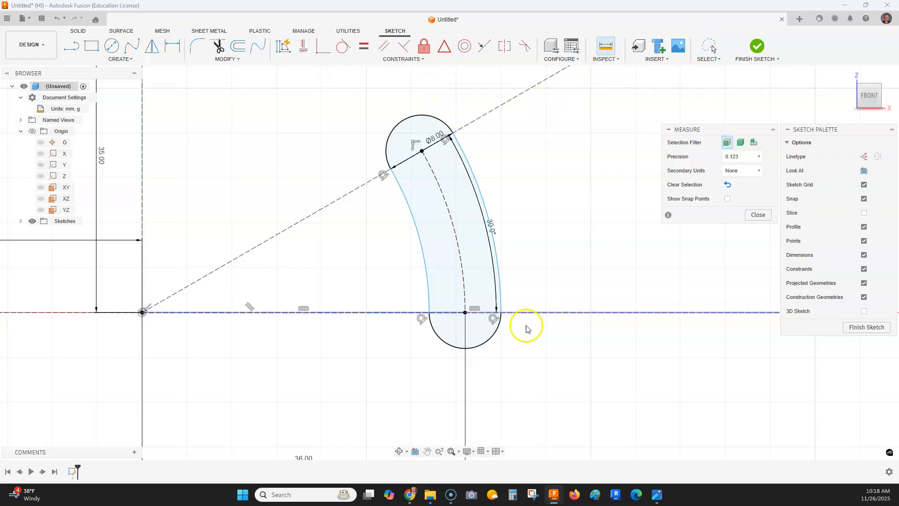
click(493, 337)
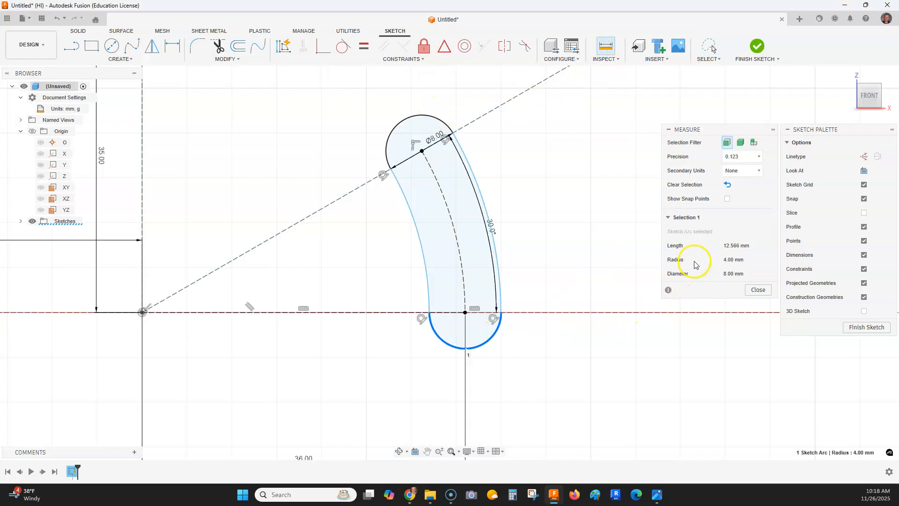
click(738, 276)
Draw a 16 mm wide three-point arc slot around the 8 mm curved slot, using the same construction arc and end centres.
key(alt+Tab)
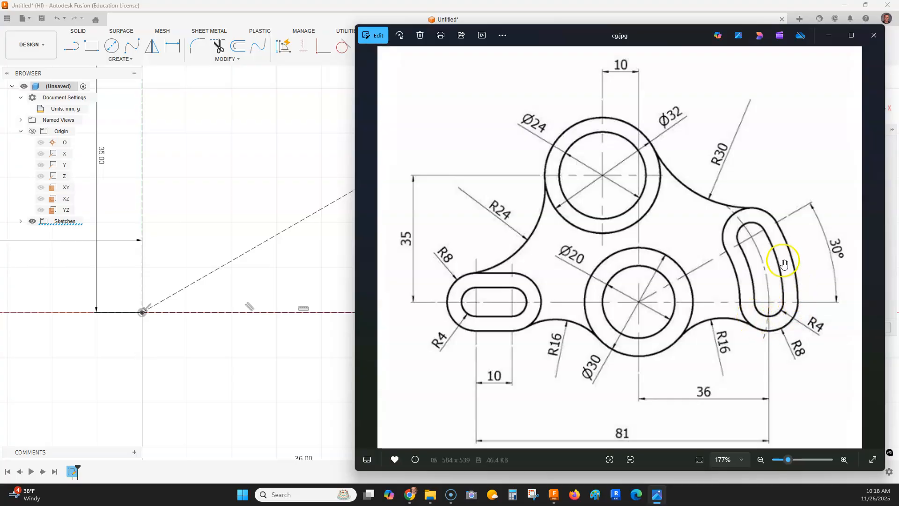
click(256, 148)
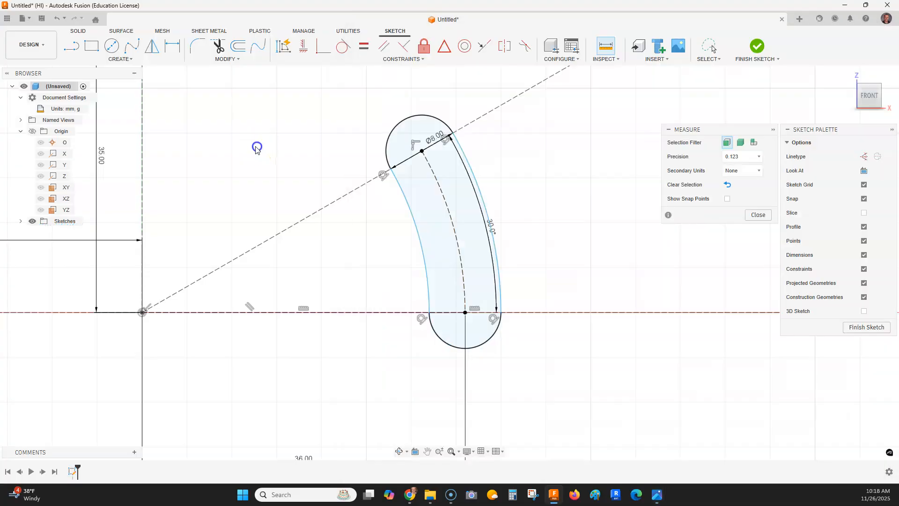
click(120, 59)
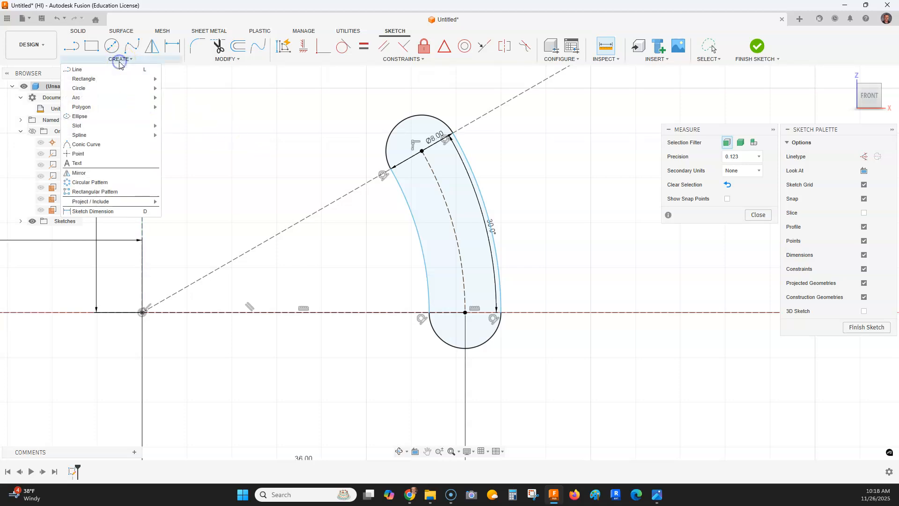
mouse_move(121, 125)
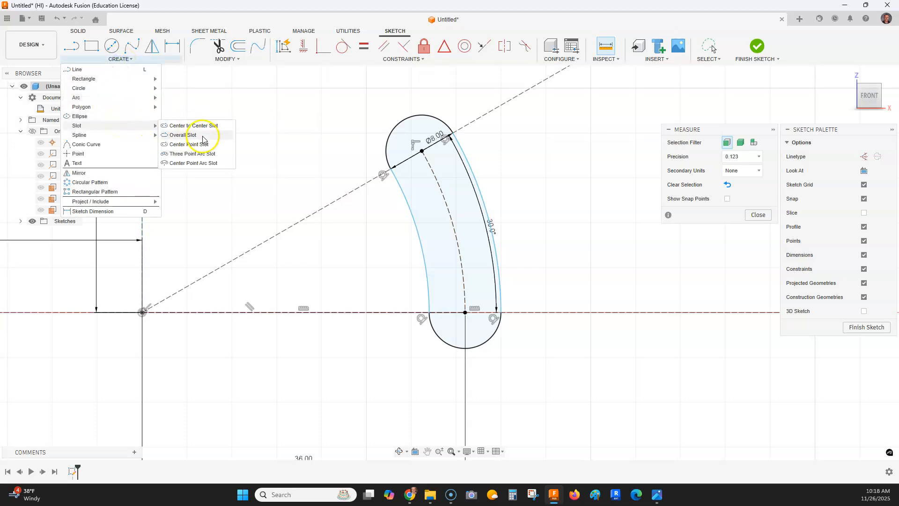
click(206, 155)
click(423, 151)
click(464, 313)
click(457, 243)
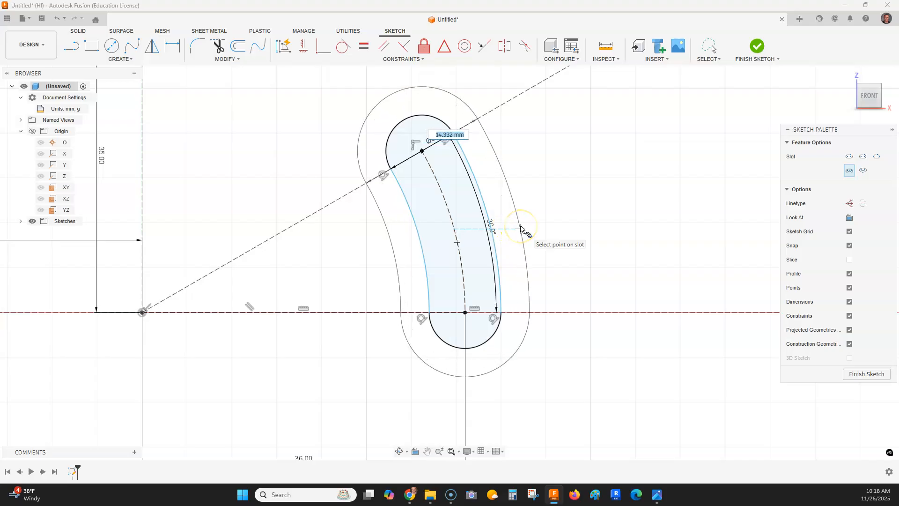
text(16)
key(Tab)
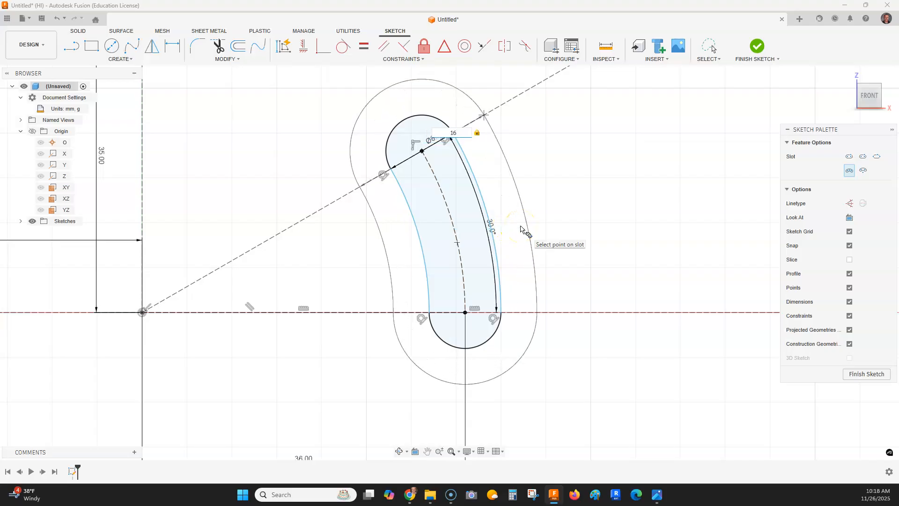
click(521, 229)
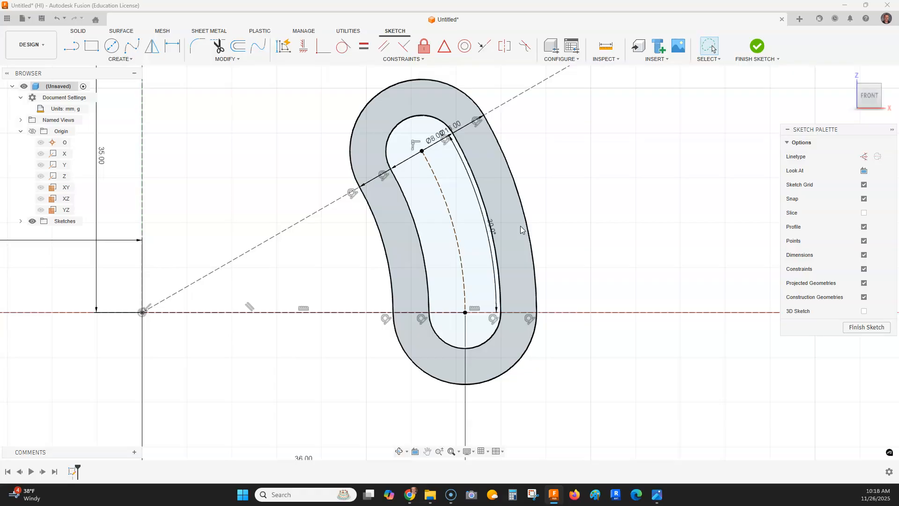
Compare the outer curved slot with the reference drawing, and examine the straight slot's radii there and its 10 mm centre spacing in the sketch.
key(alt+Tab)
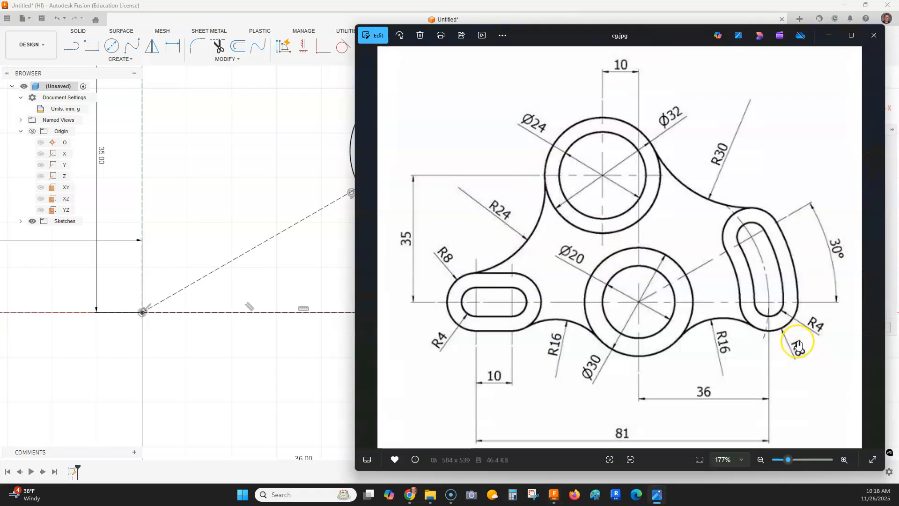
key(alt+Tab)
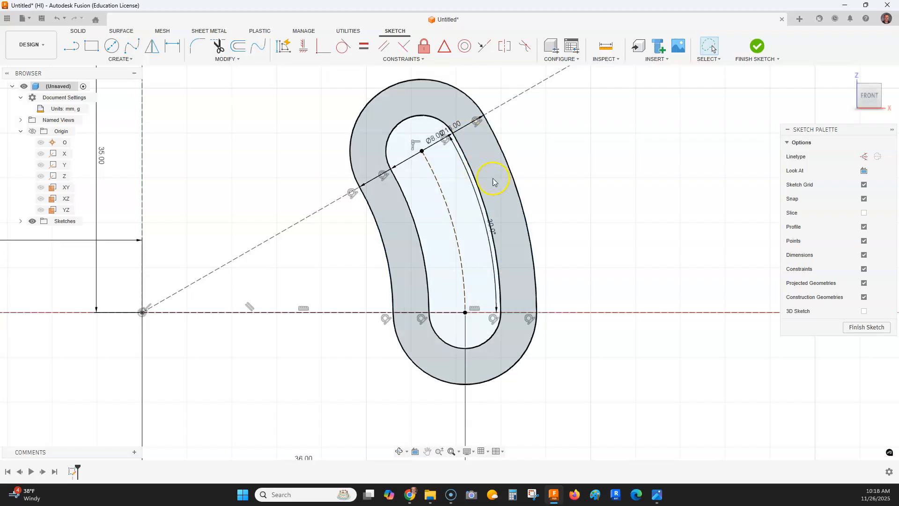
scroll(614, 188, down, 5)
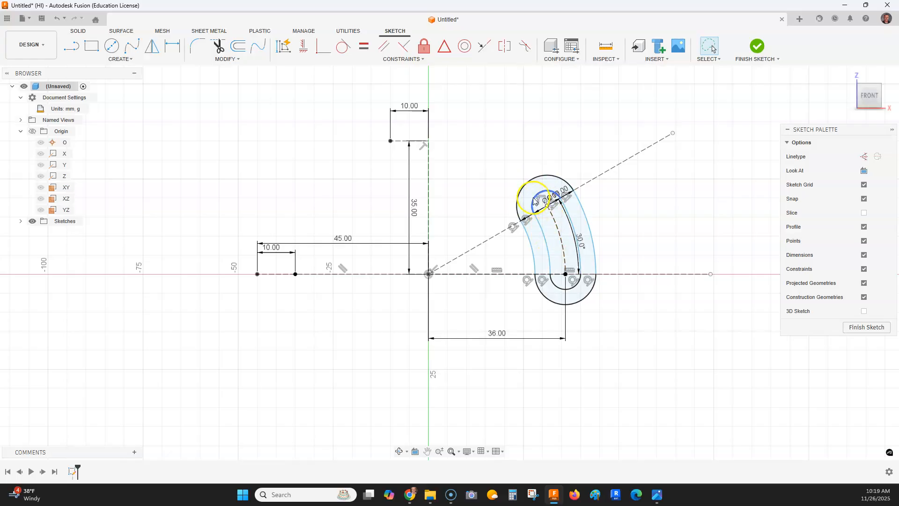
scroll(594, 291, up, 4)
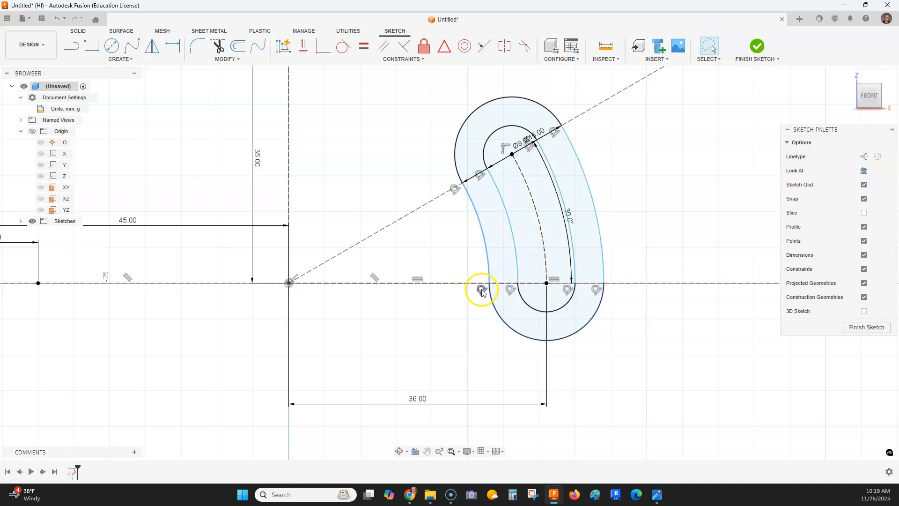
scroll(482, 291, down, 4)
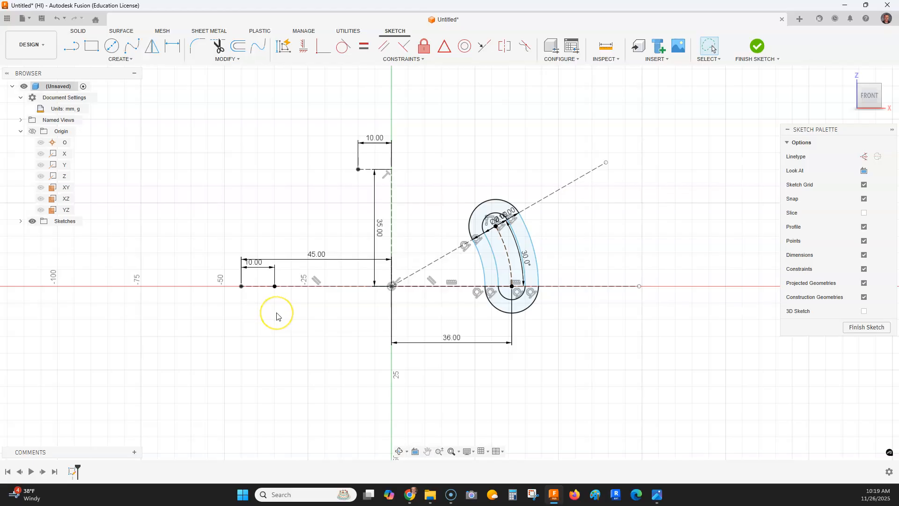
key(alt+Tab)
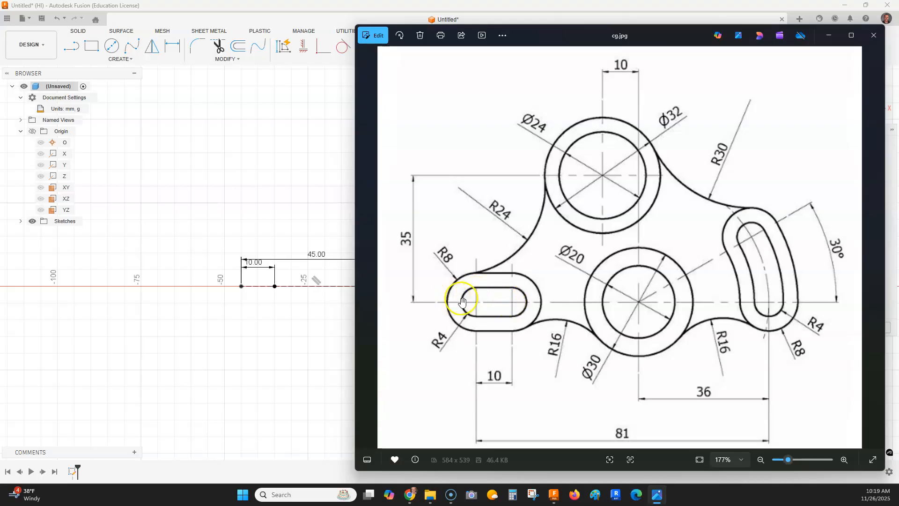
click(266, 254)
scroll(276, 273, up, 5)
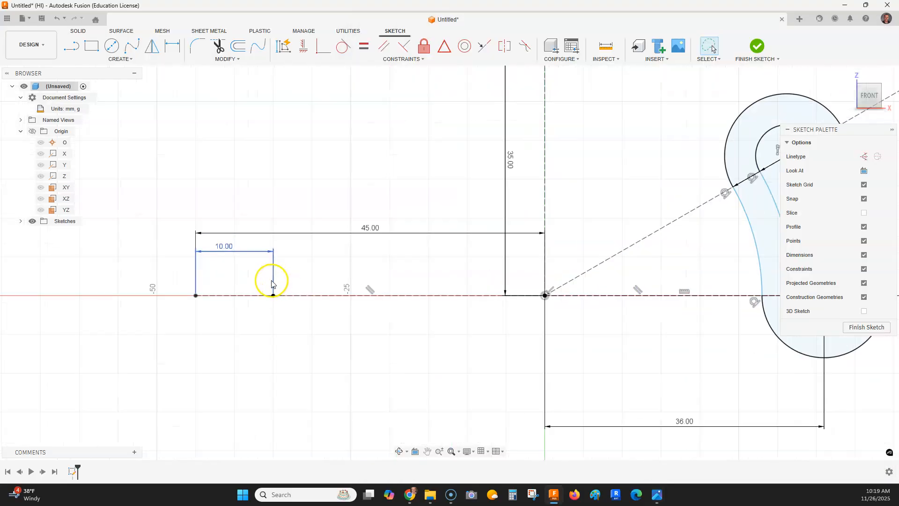
scroll(271, 284, up, 2)
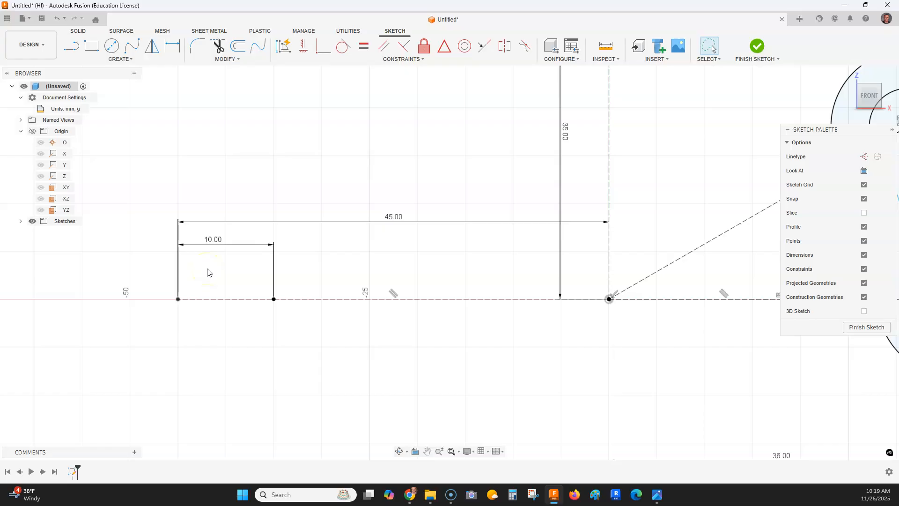
scroll(207, 272, down, 2)
scroll(208, 273, up, 3)
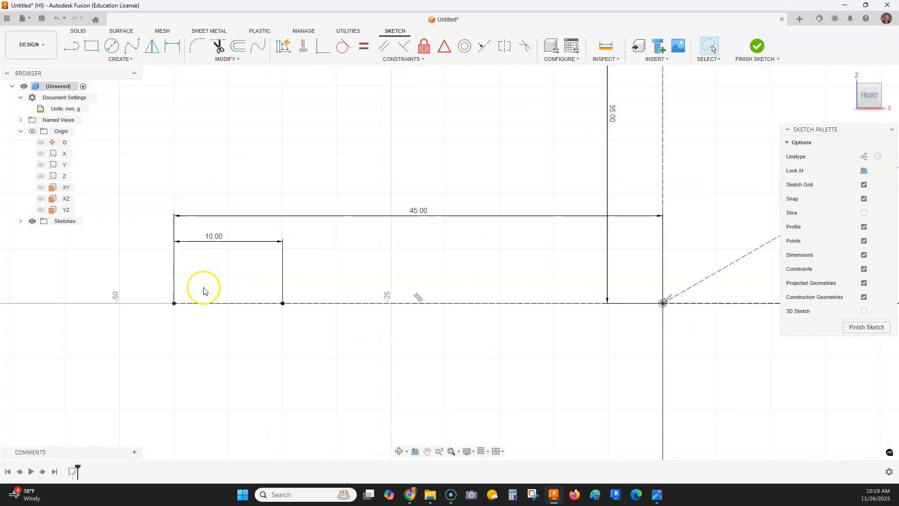
scroll(203, 291, up, 2)
scroll(203, 290, down, 1)
Draw an 8 mm wide center-to-center slot between the two points spaced 10 mm apart on the horizontal construction line.
click(110, 60)
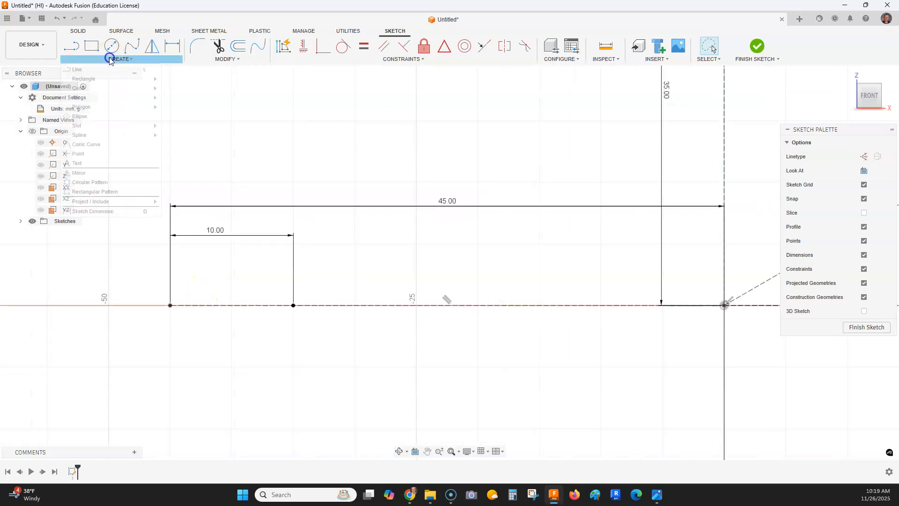
click(128, 125)
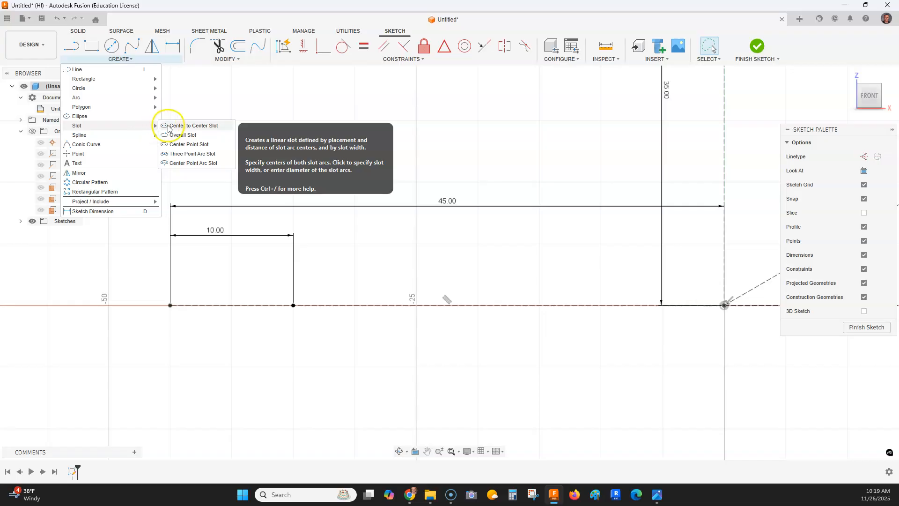
click(171, 125)
click(170, 306)
click(294, 305)
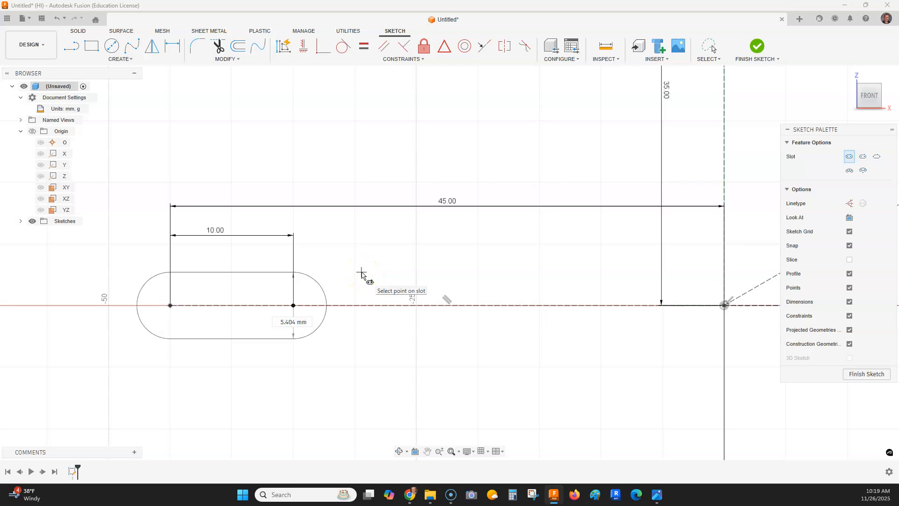
key(alt+Tab)
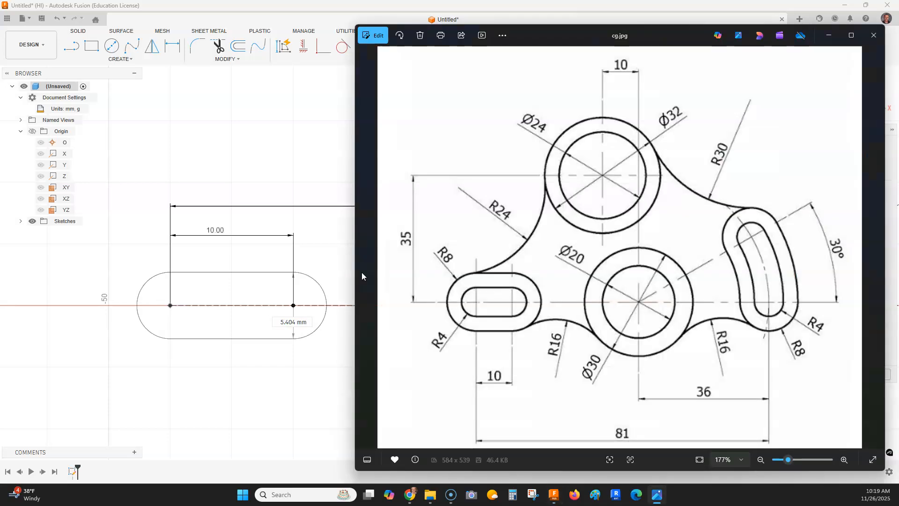
key(alt+Tab)
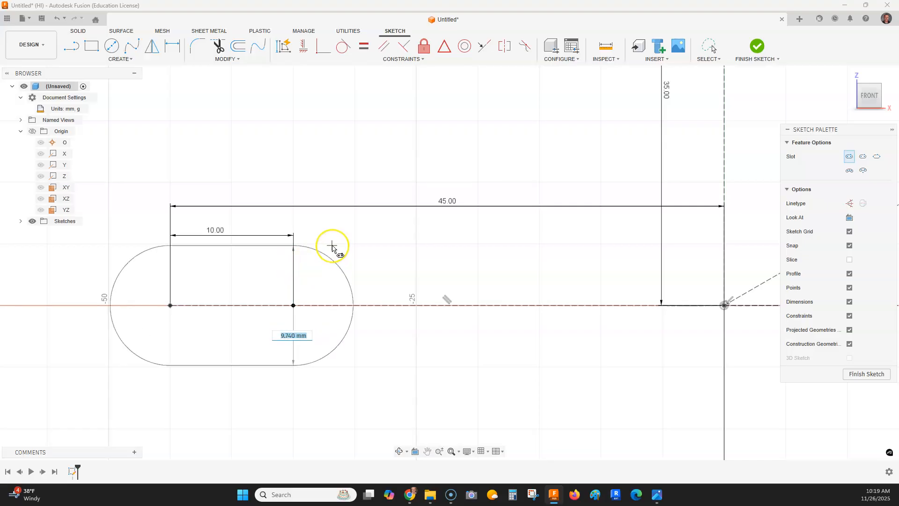
key(Return)
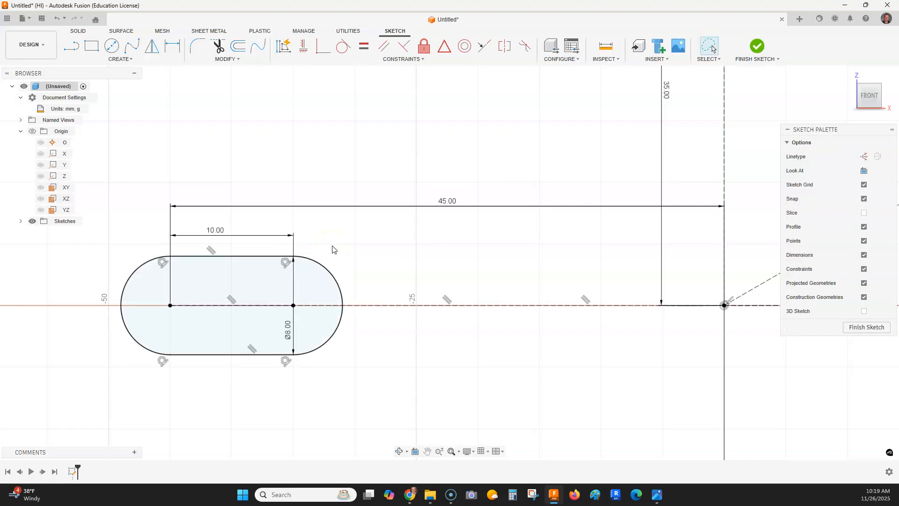
Draw a 16 mm wide center-to-center slot around the 8 mm straight slot, using the same two centre points.
key(alt+Tab)
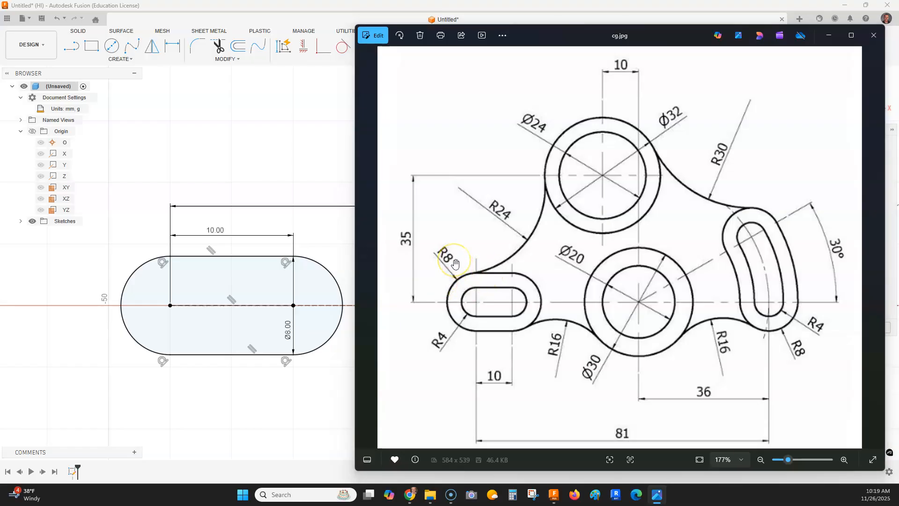
key(alt+Tab)
click(120, 60)
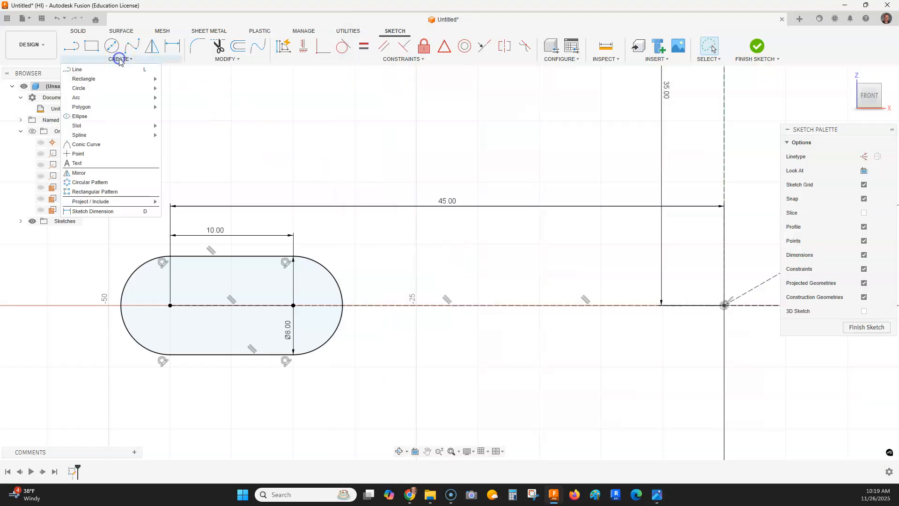
mouse_move(126, 126)
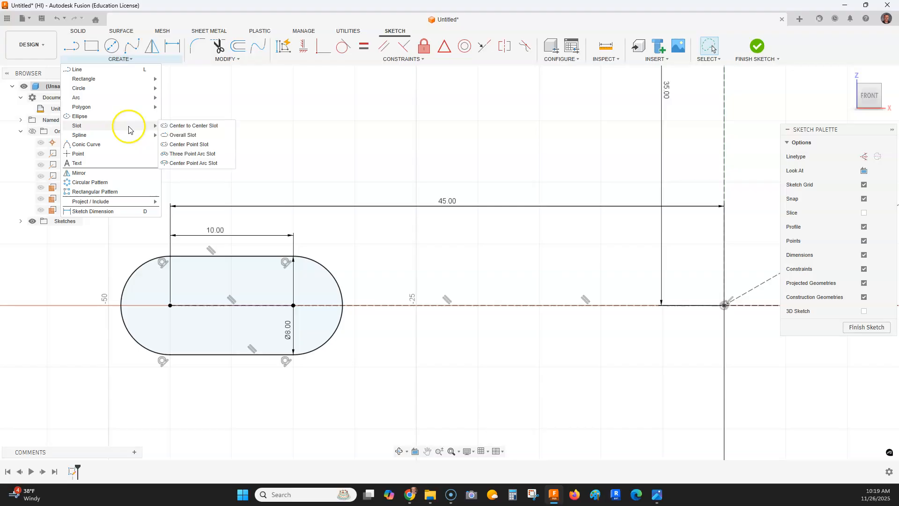
click(177, 126)
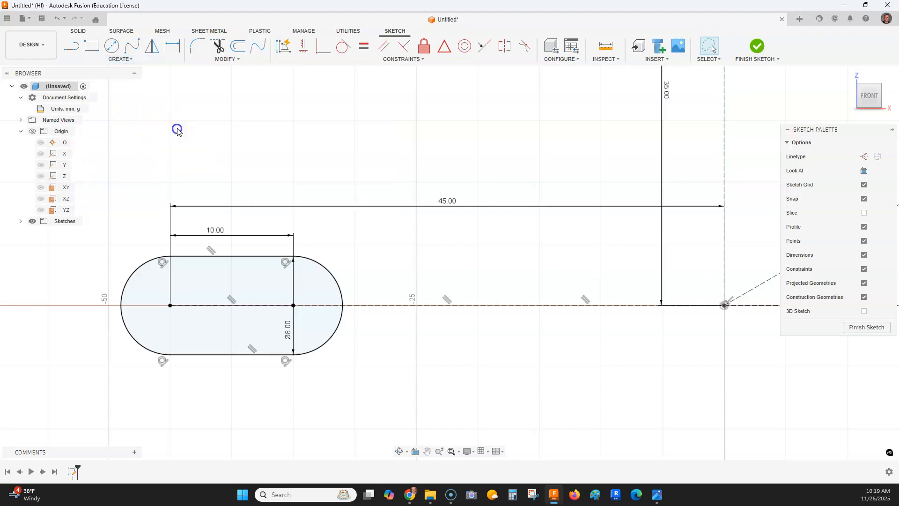
click(169, 306)
click(293, 306)
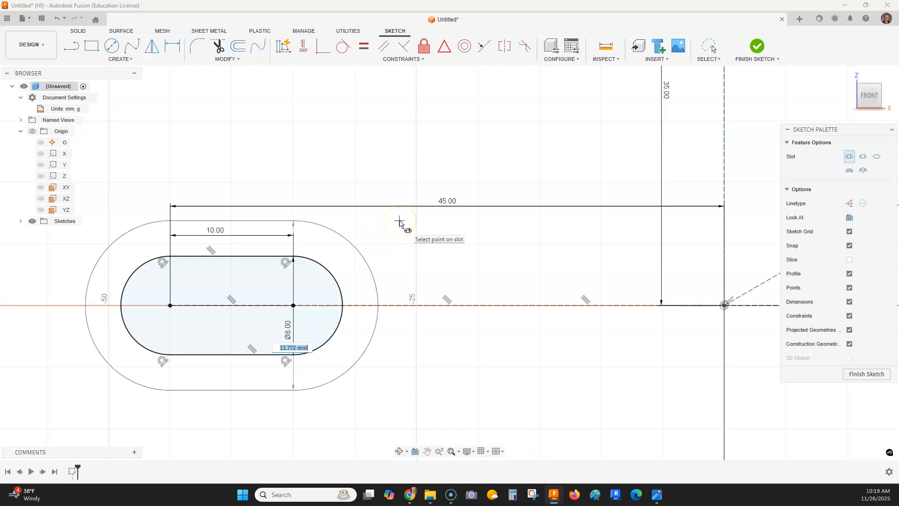
key(Return)
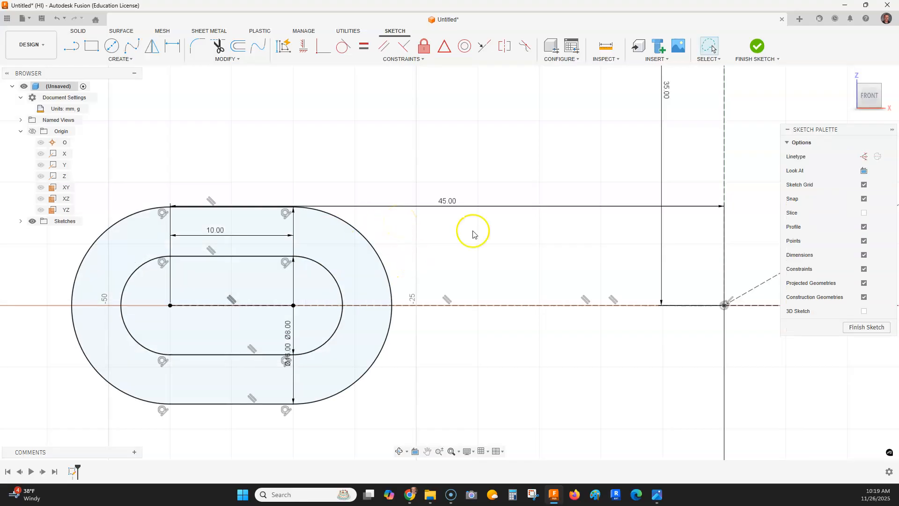
Review the straight and curved slot pairs in the sketch against the reference drawing.
scroll(445, 283, down, 4)
middle_drag(586, 230, 525, 200)
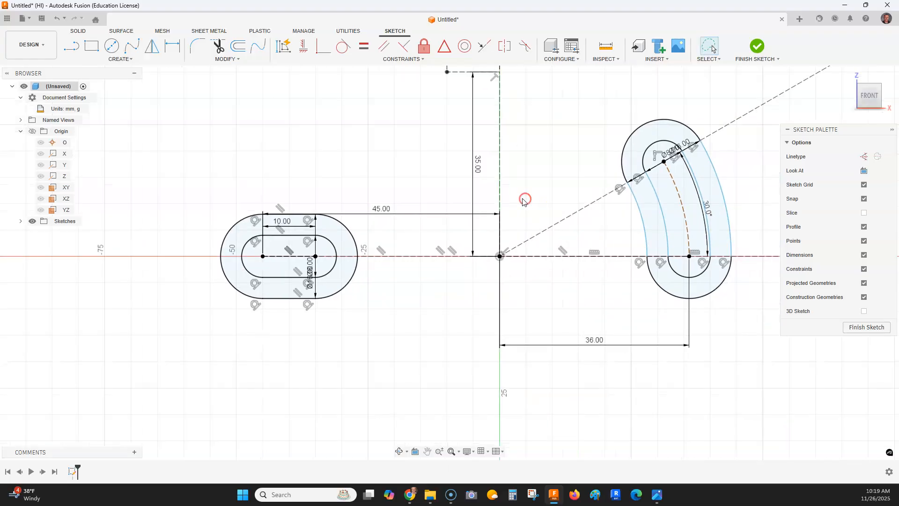
key(alt+Tab)
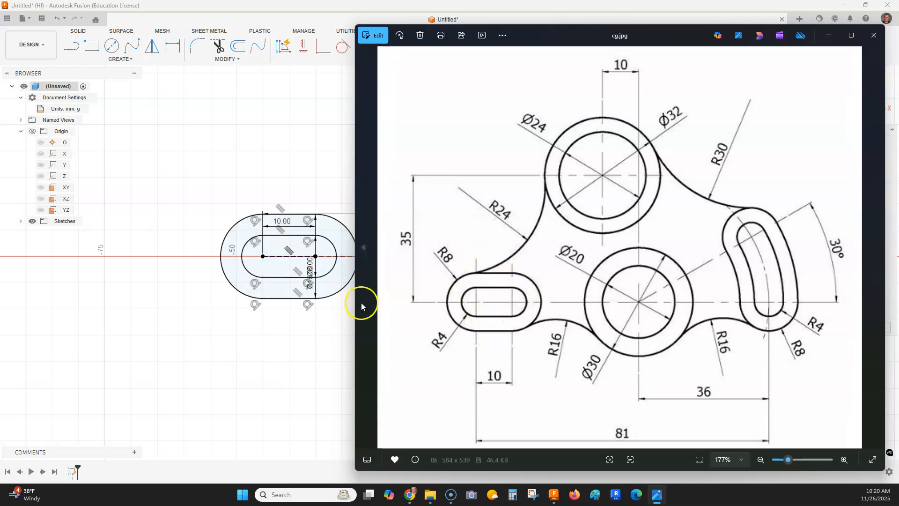
click(255, 255)
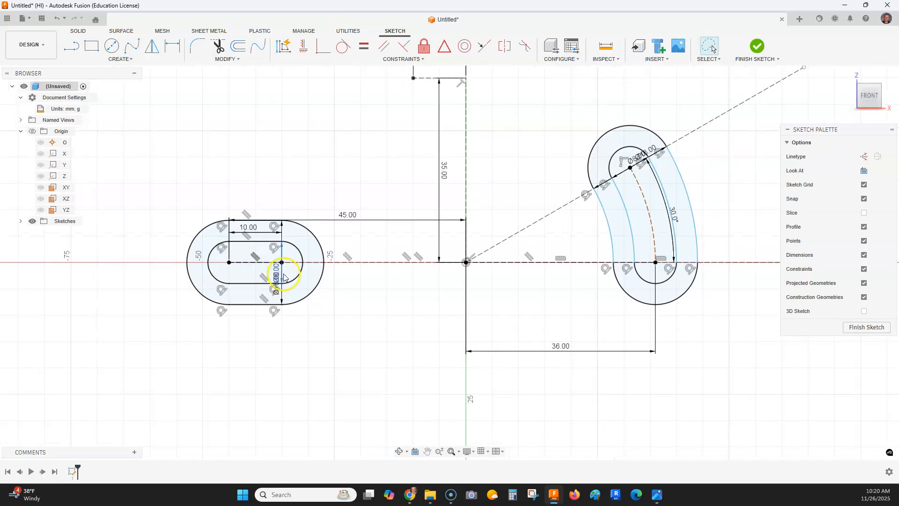
Measure the left end arc of the outer straight slot and compare its radius with the reference drawing.
click(606, 47)
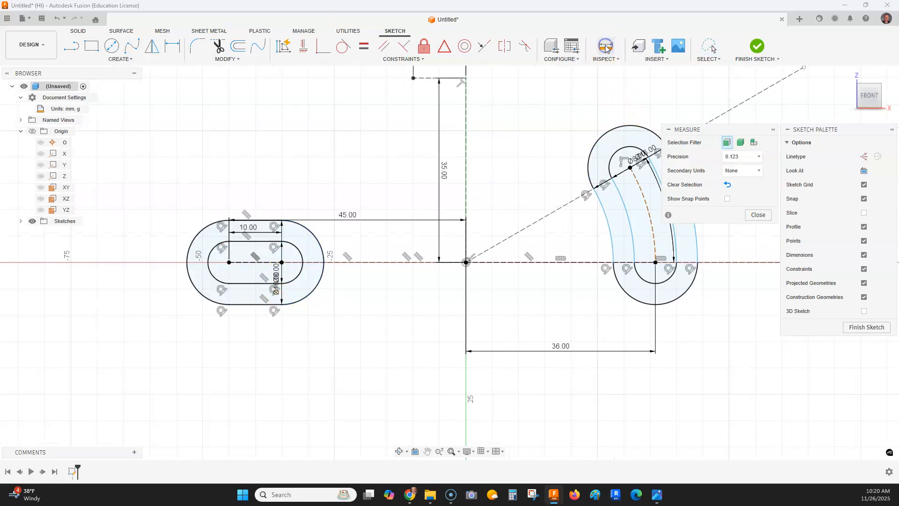
click(205, 229)
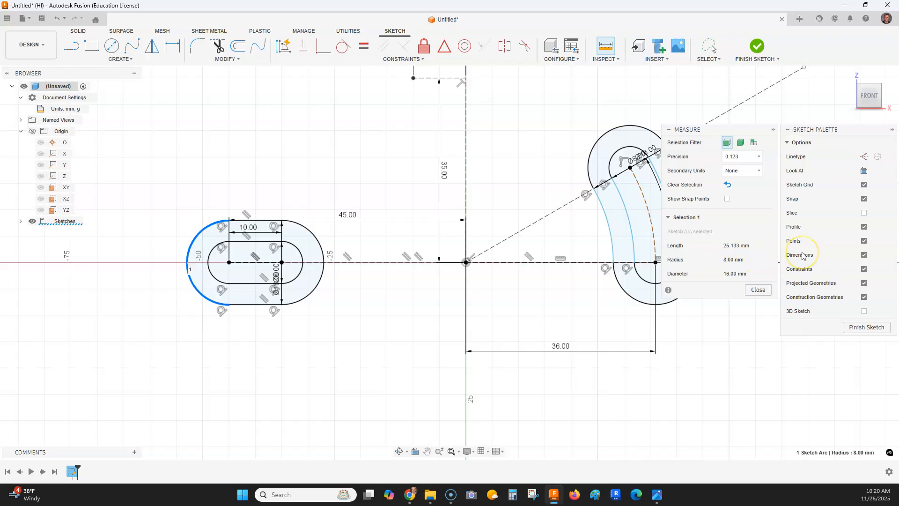
key(alt+Tab)
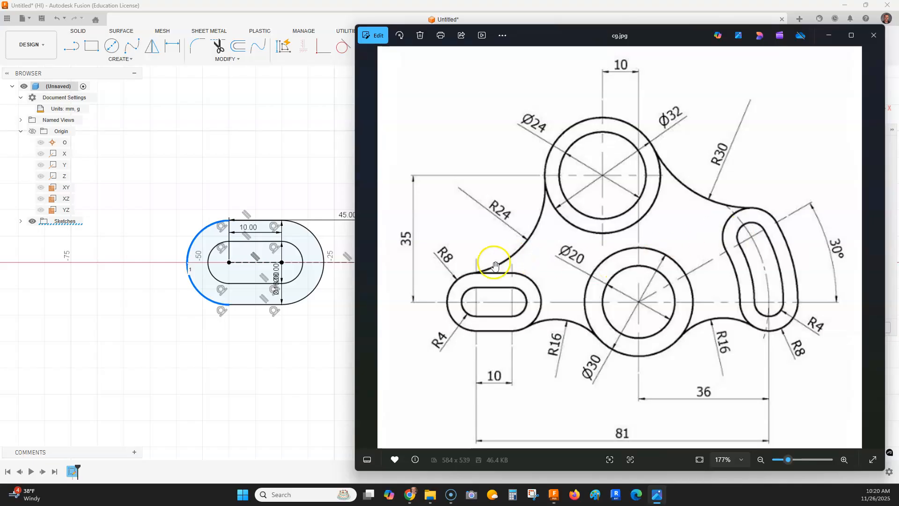
click(325, 156)
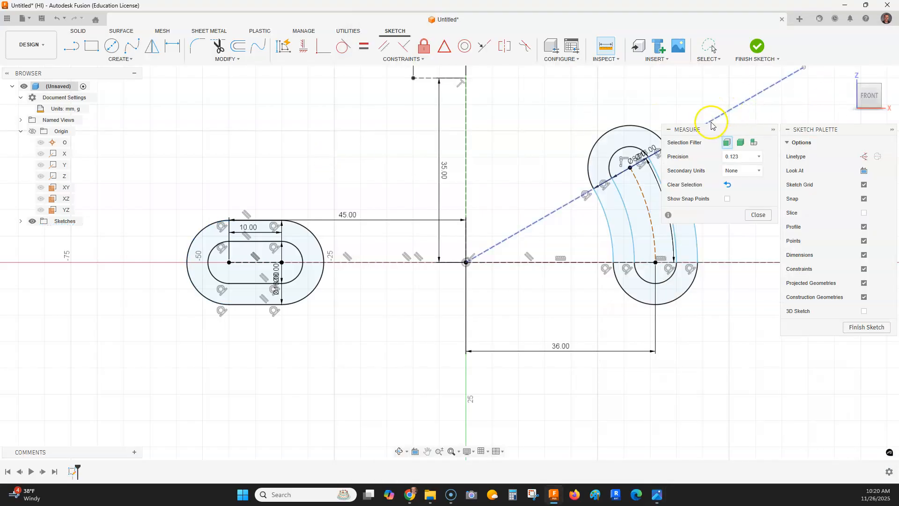
click(758, 214)
scroll(534, 158, down, 2)
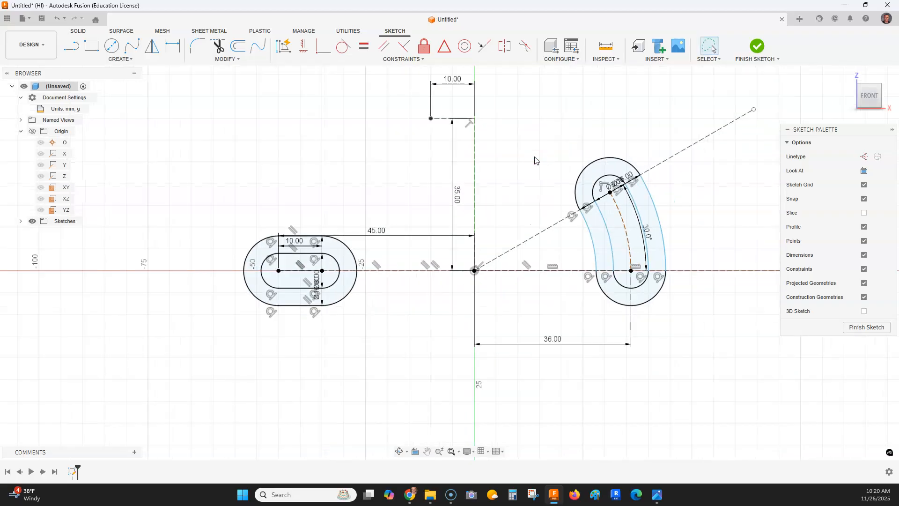
Draw a 32 mm diameter circle centred on the point 10 mm left of and 35 mm above the origin, as in cg.jpg.
key(alt+Tab)
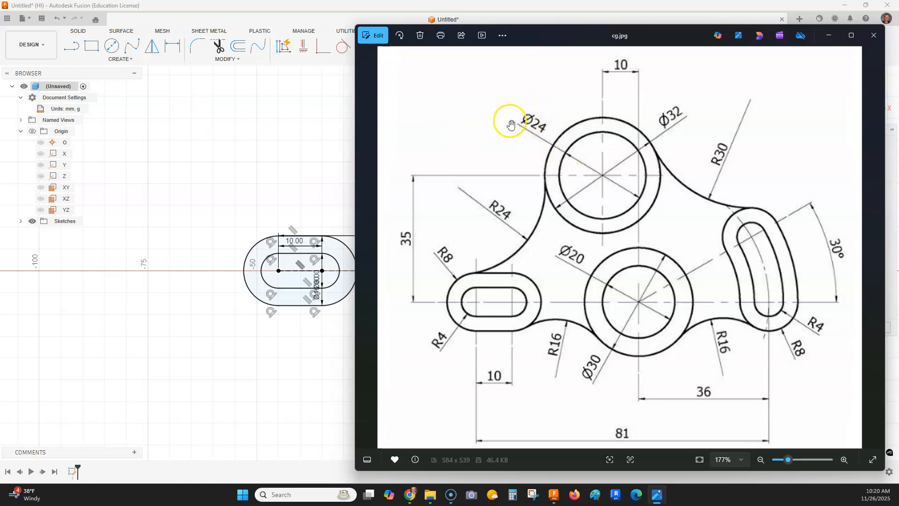
click(279, 112)
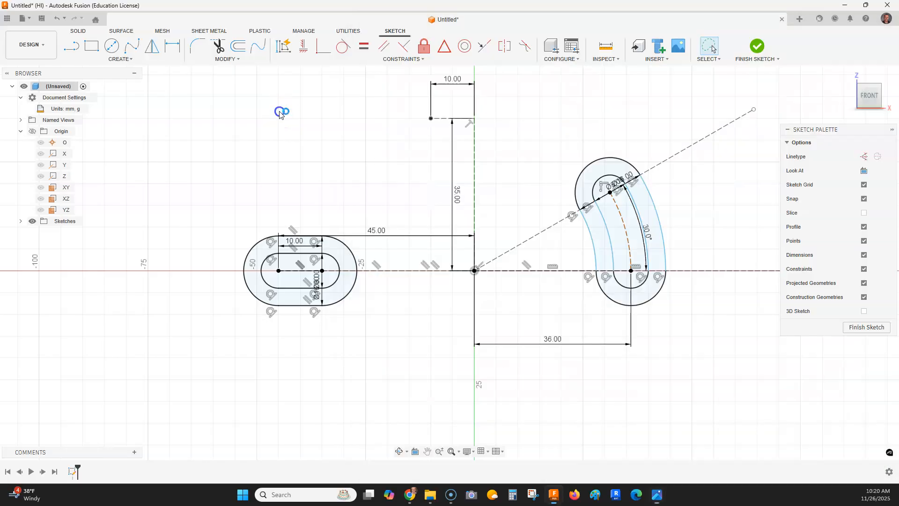
click(111, 45)
click(431, 118)
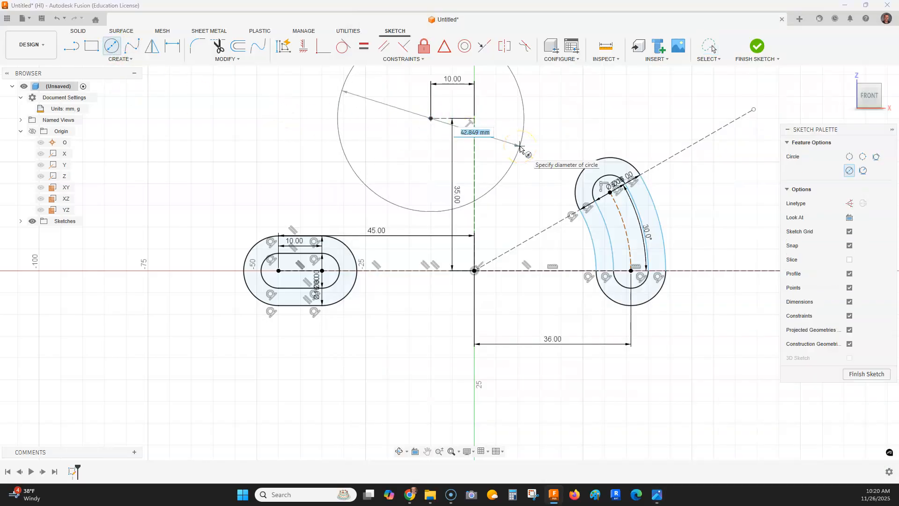
text(32)
key(Return)
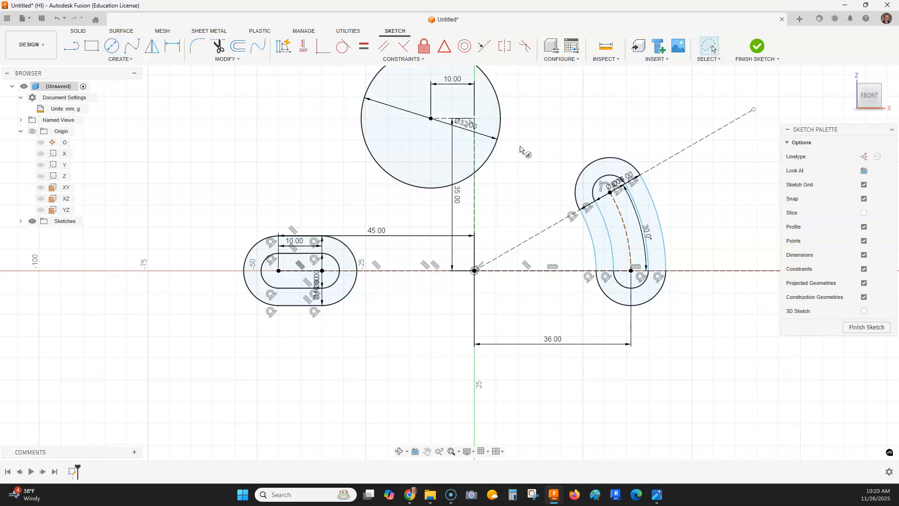
Draw a 24 mm diameter circle concentric with the 32 mm circle and check it against the reference drawing.
key(c)
click(432, 129)
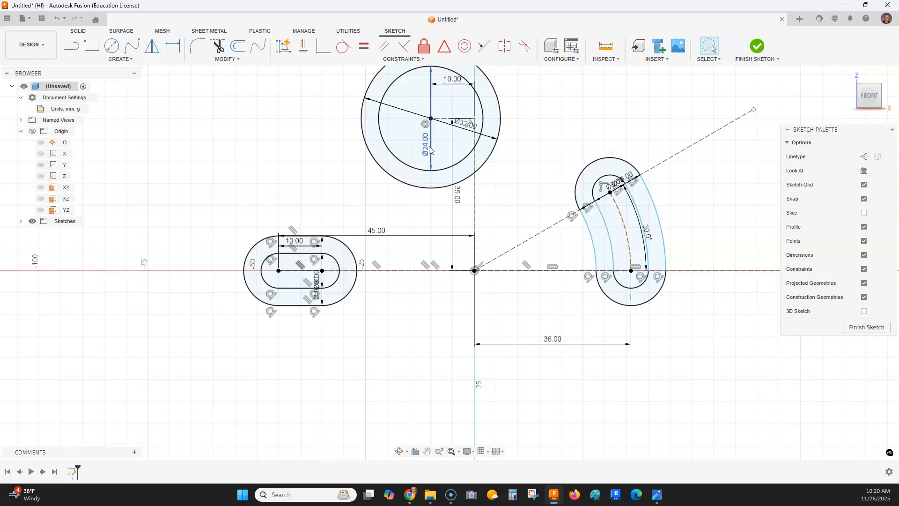
key(alt+Tab)
click(333, 131)
Check the central circle sizes in the reference drawing and draw a 30 mm diameter circle centred on the origin.
scroll(427, 159, up, 4)
mouse_move(427, 171)
middle_down()
mouse_move(467, 201)
mouse_move(395, 225)
middle_up()
scroll(385, 300, up, 3)
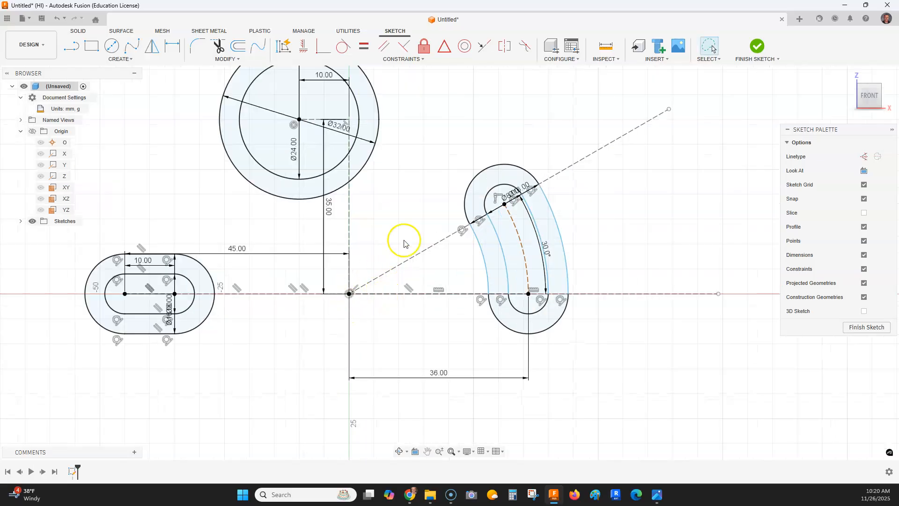
key(alt+Tab)
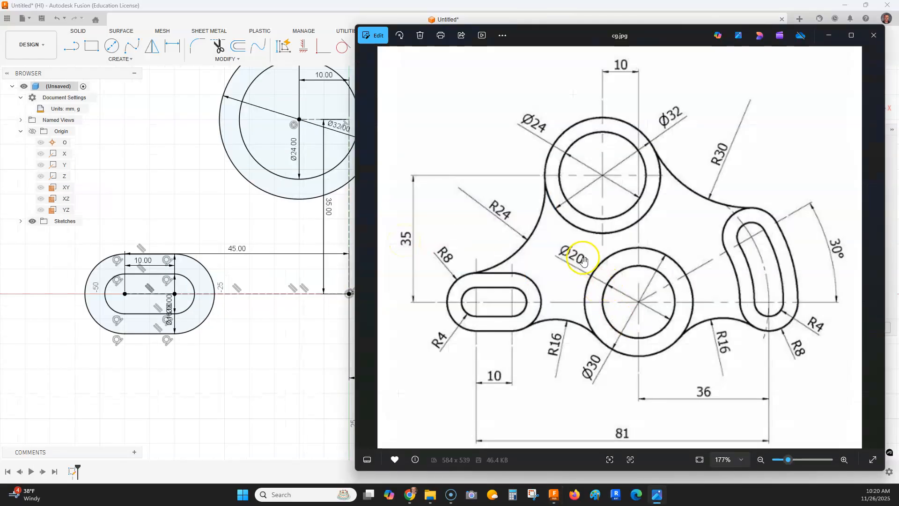
click(267, 246)
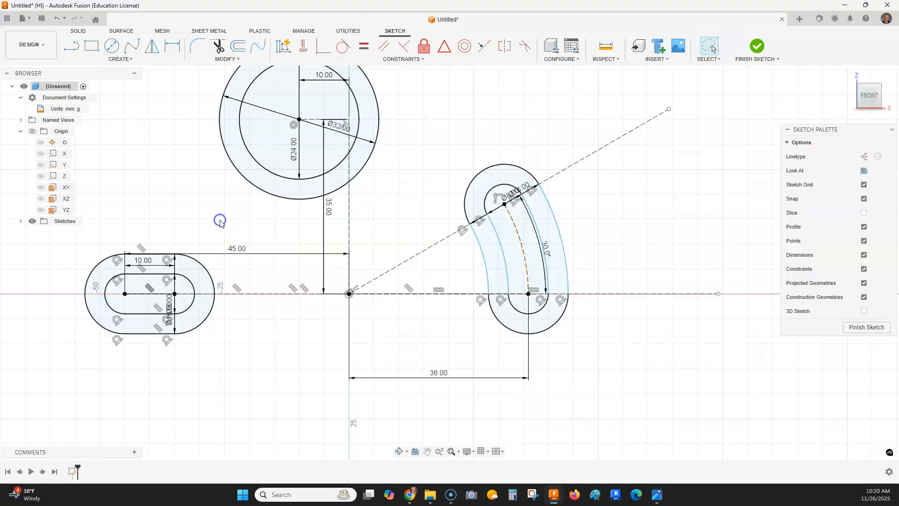
key(c)
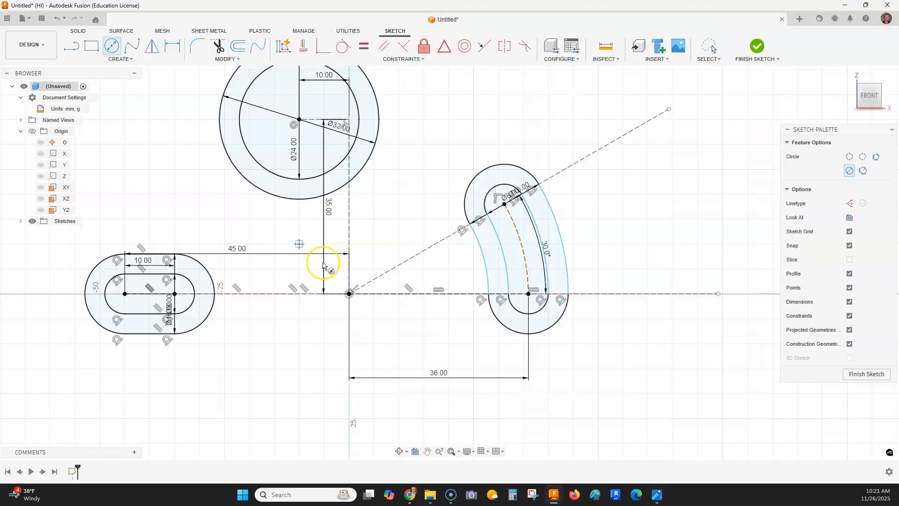
click(349, 294)
text(3)
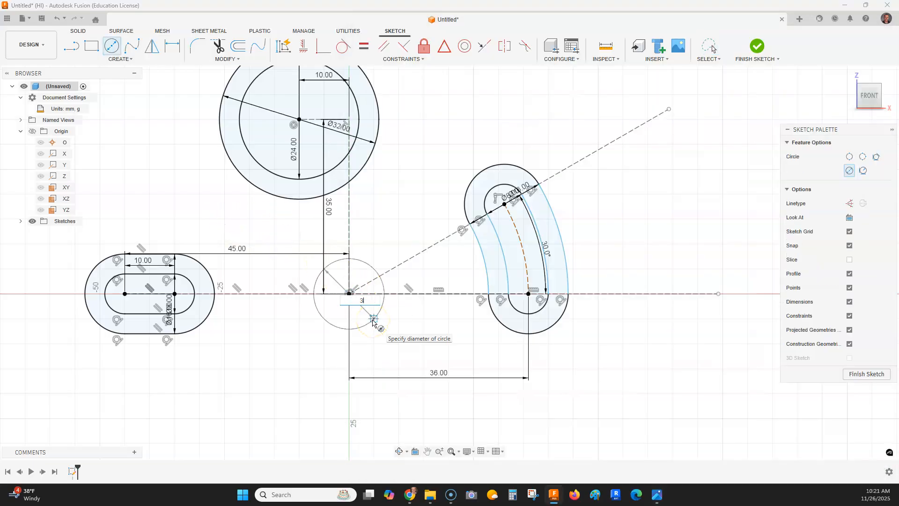
text(0)
key(Return)
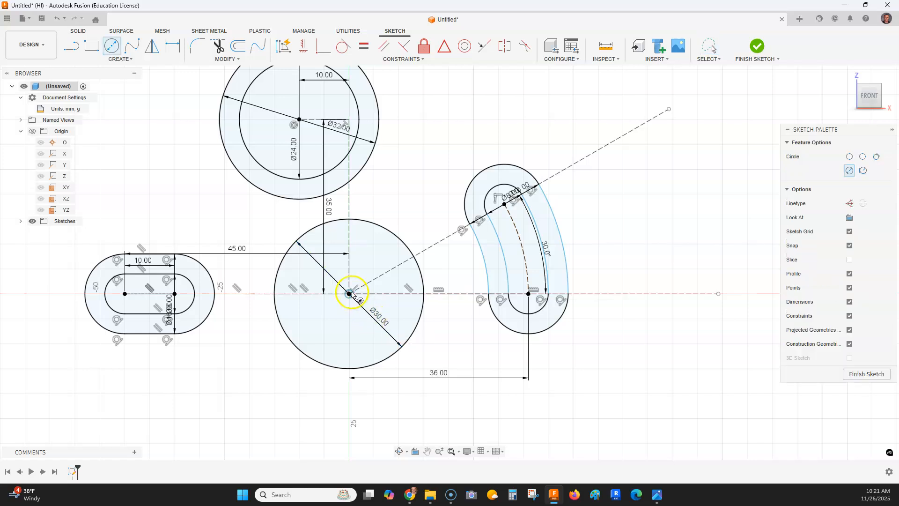
Draw a 20 mm diameter circle centred on the origin, inside the 30 mm circle.
drag(349, 293, 341, 336)
text(20)
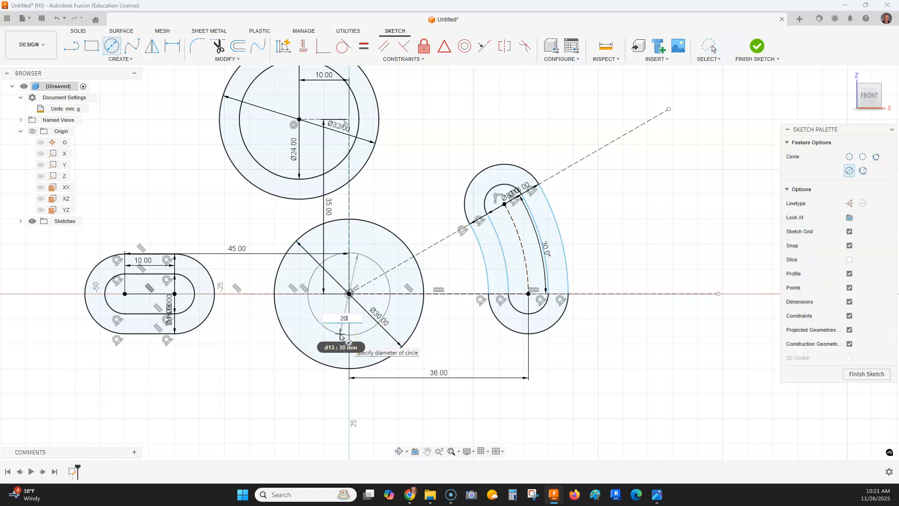
key(Return)
key(Escape)
scroll(341, 336, down, 1)
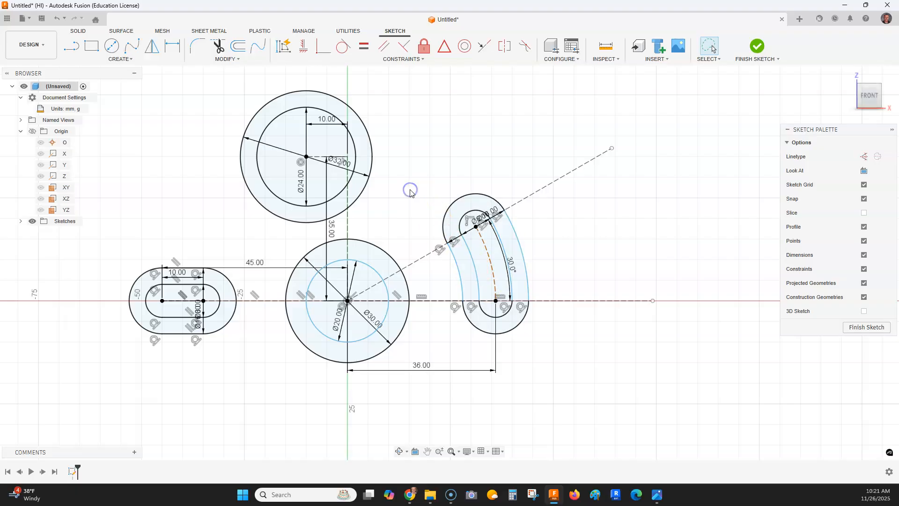
scroll(411, 192, down, 2)
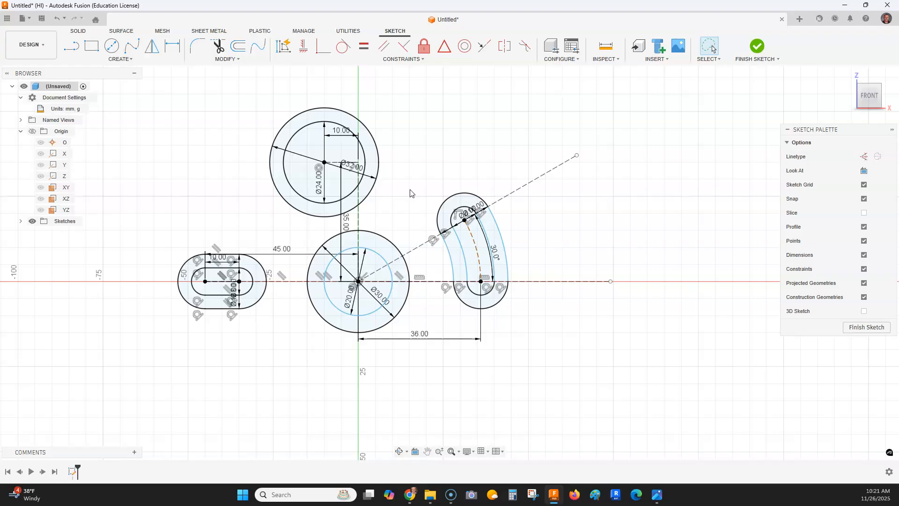
Check the reference drawing and draw a free circle about 36 mm in diameter above the curved slot, right of the upper circles.
key(alt+Tab)
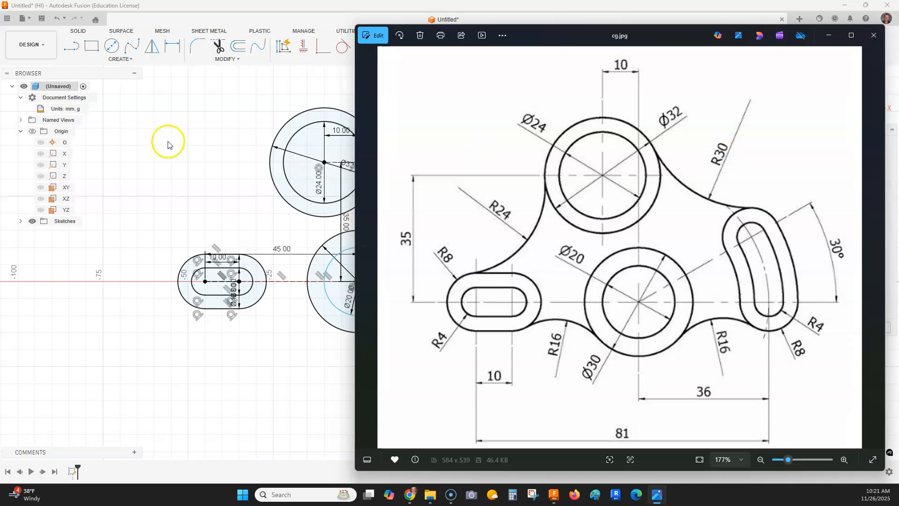
click(196, 148)
middle_drag(550, 123, 519, 200)
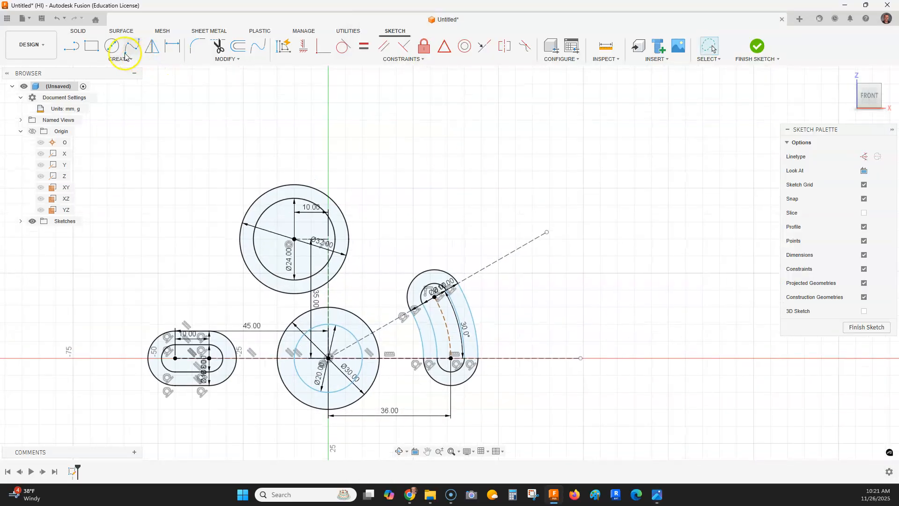
click(112, 47)
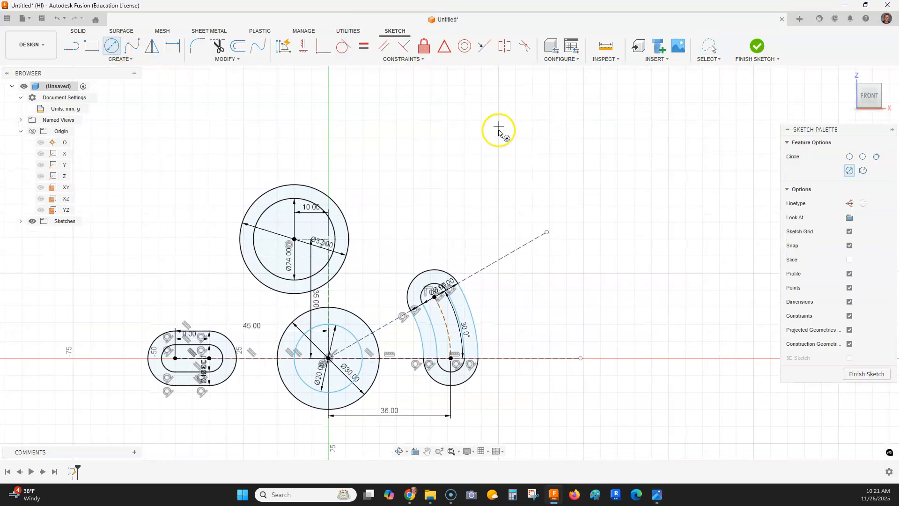
click(483, 121)
click(516, 174)
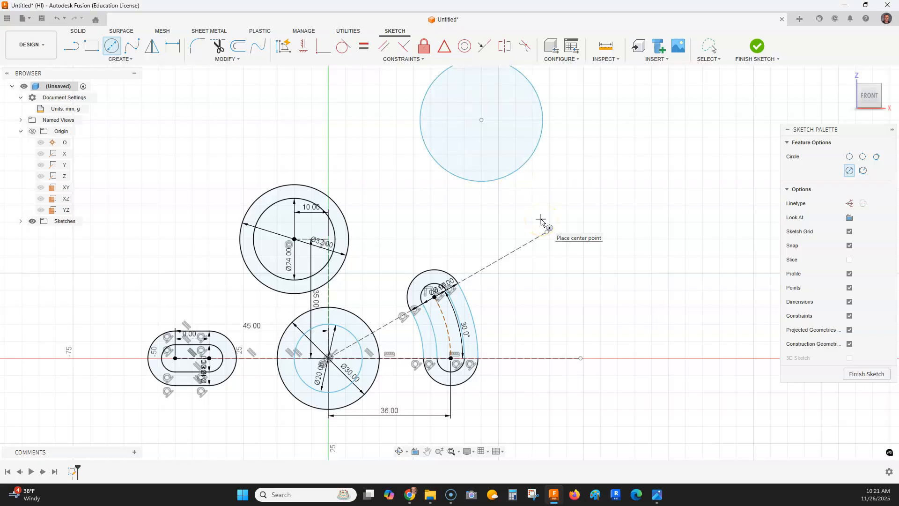
click(541, 198)
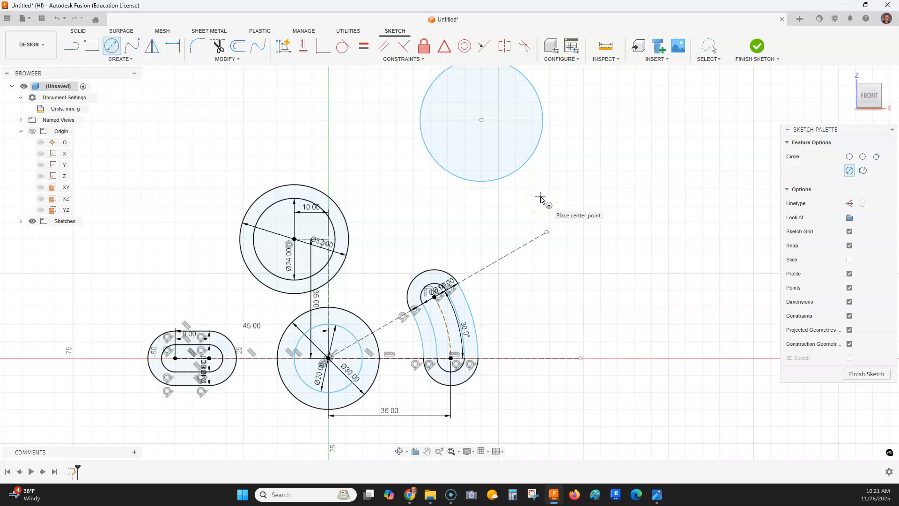
Dimension the free circle above the curved slot by radius and set the radius to 30 mm, as in the reference drawing.
key(d)
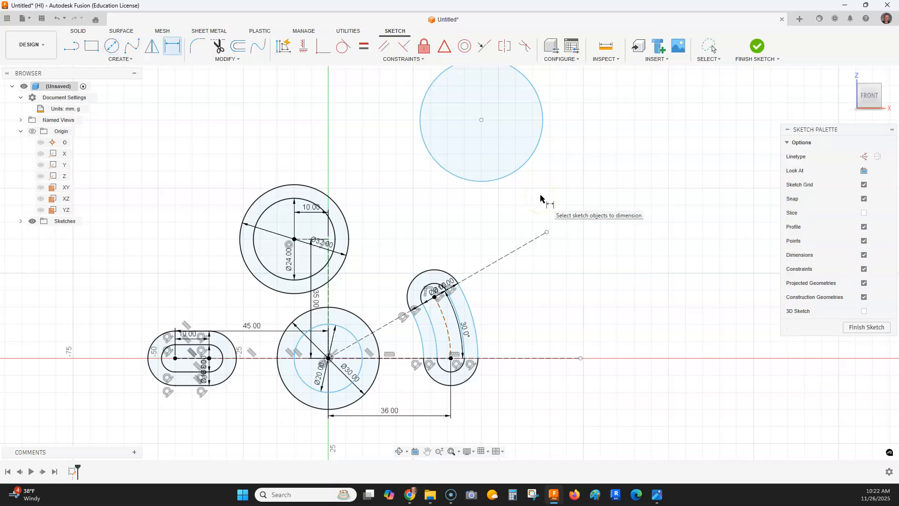
click(523, 168)
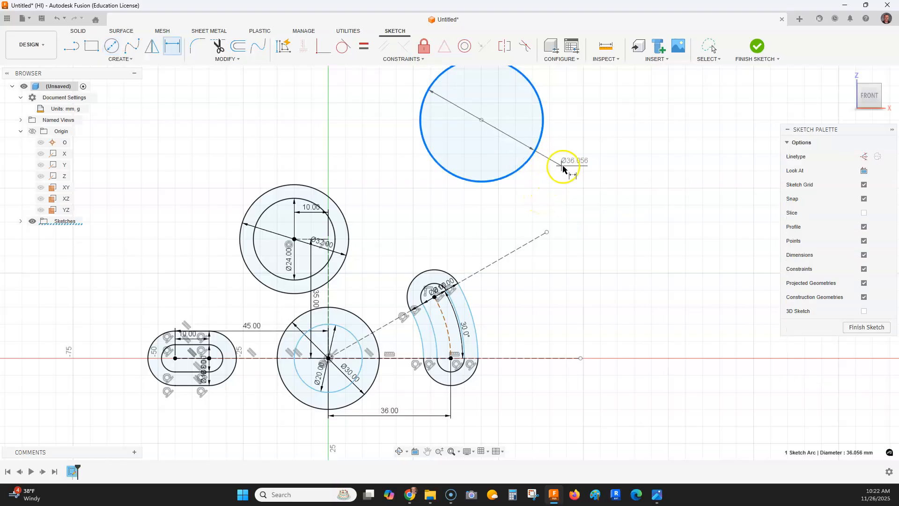
right_click(564, 172)
click(573, 227)
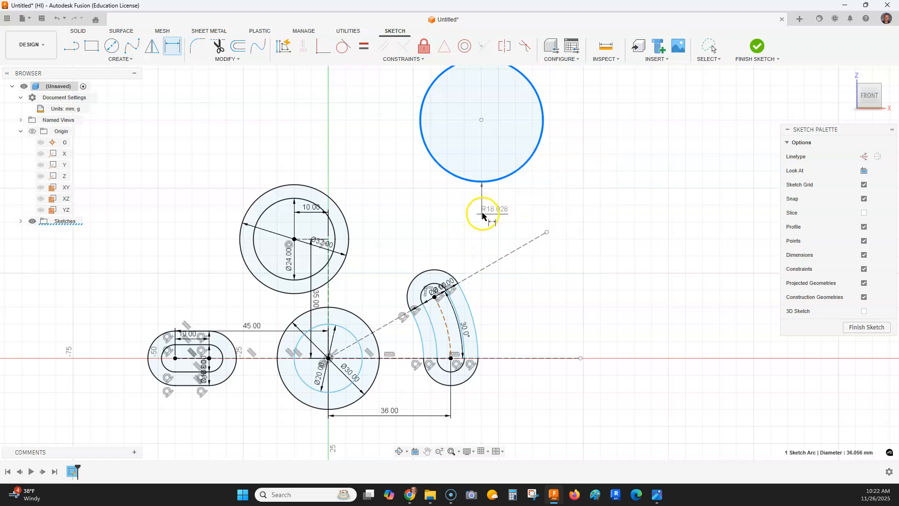
key(alt+Tab)
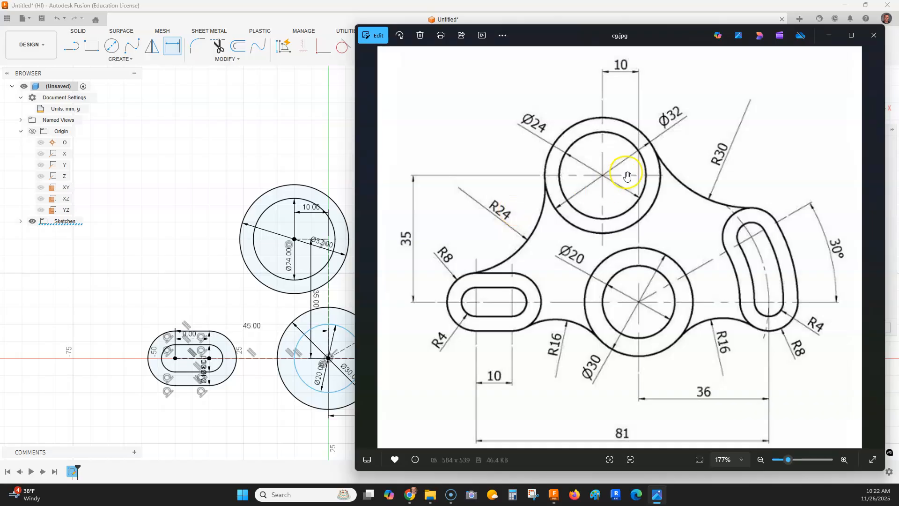
key(alt+Tab)
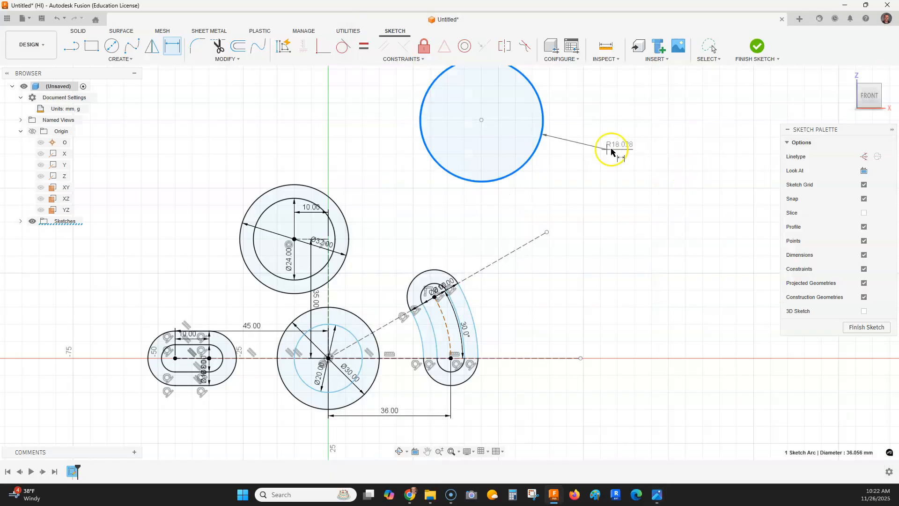
click(540, 196)
text(3)
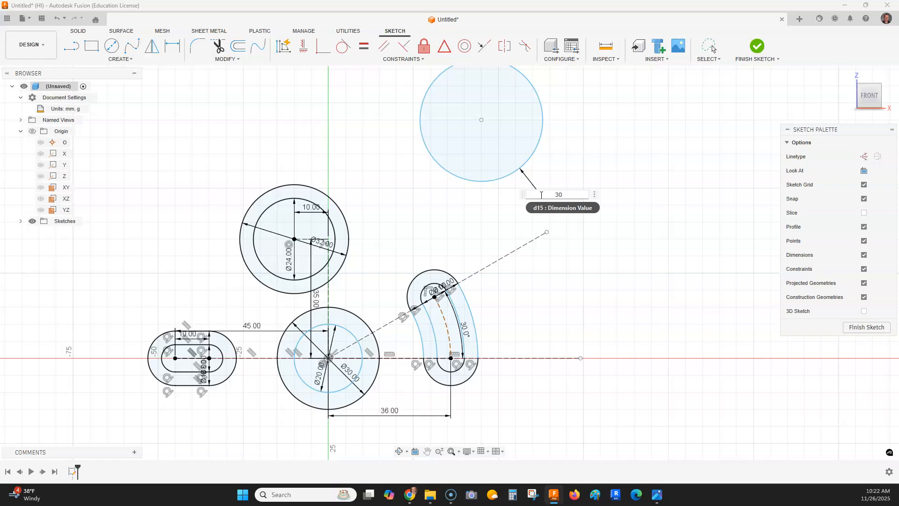
text(0)
key(Return)
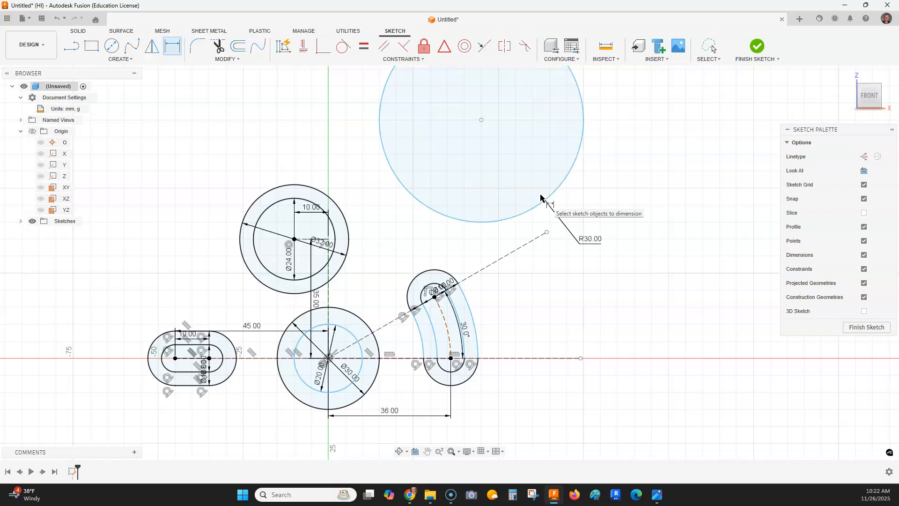
right_click(316, 126)
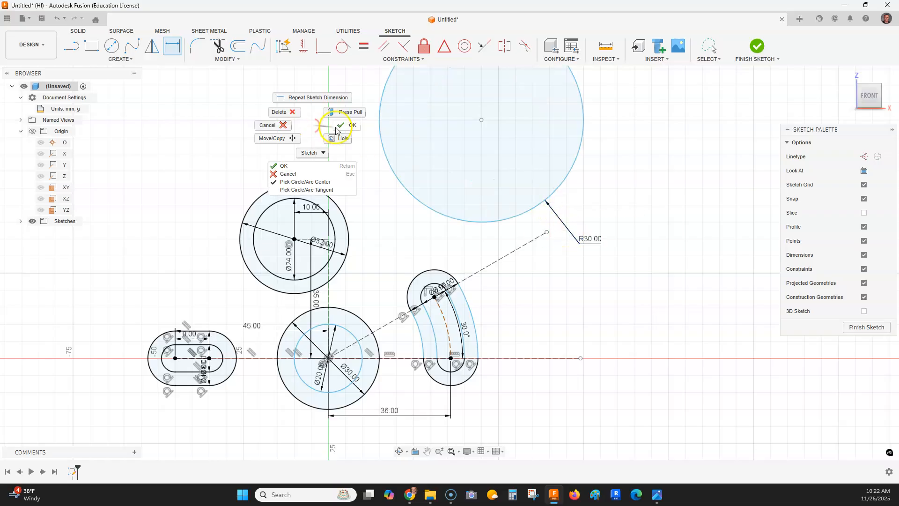
click(348, 125)
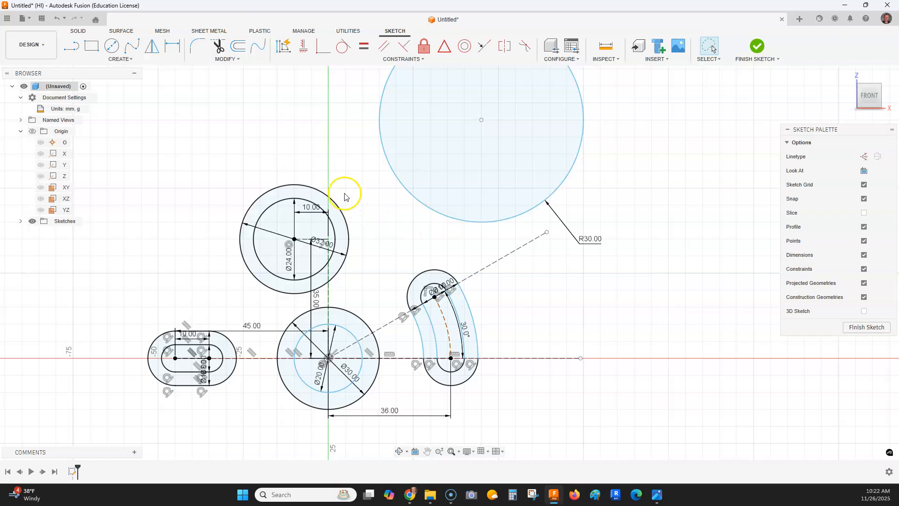
Make the R30 circle tangent to the upper 32 mm circle and the curved slot's upper outer end, and trim it to the connecting arc.
click(340, 51)
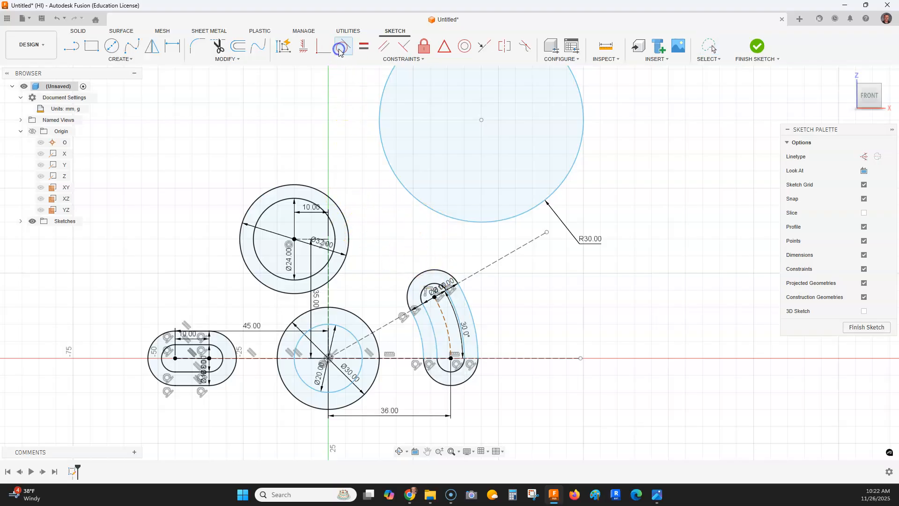
click(394, 177)
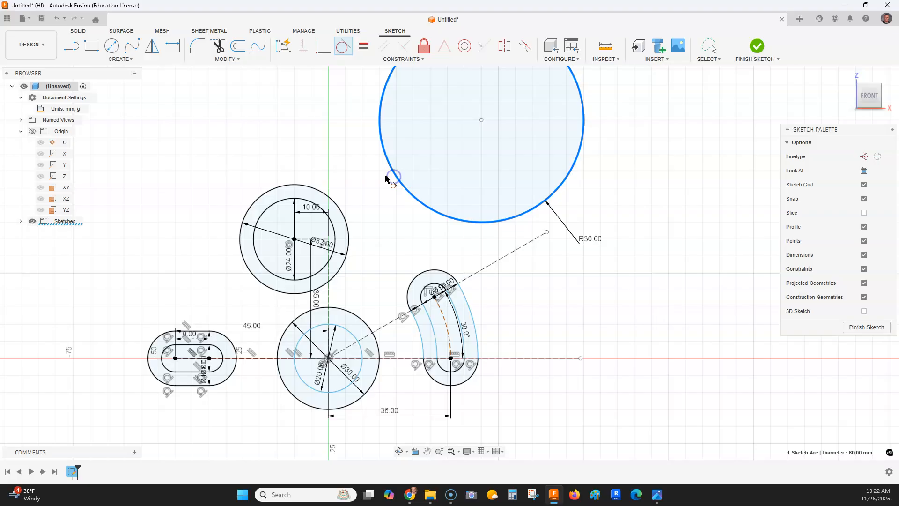
click(344, 210)
click(433, 243)
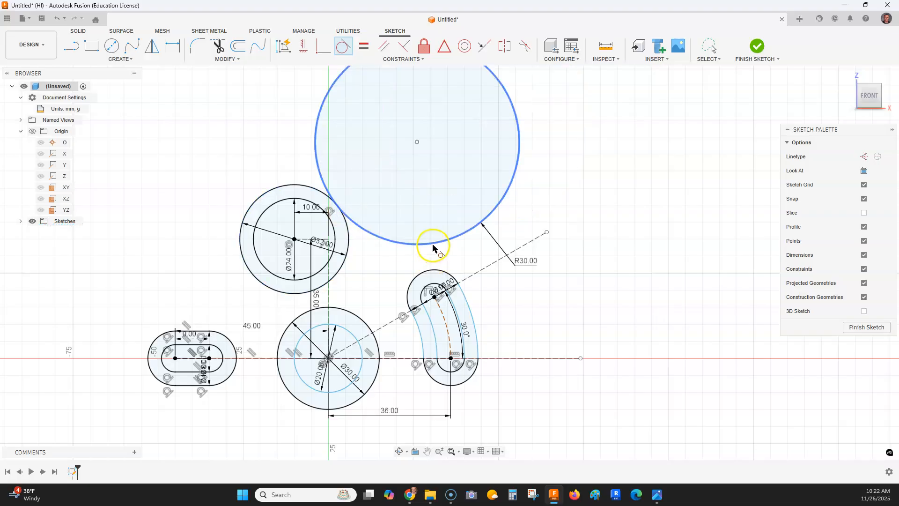
click(435, 270)
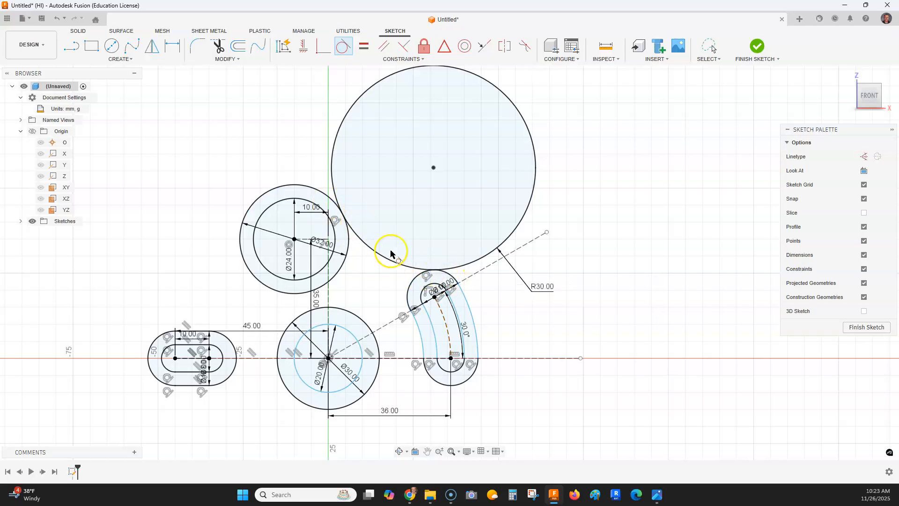
click(218, 46)
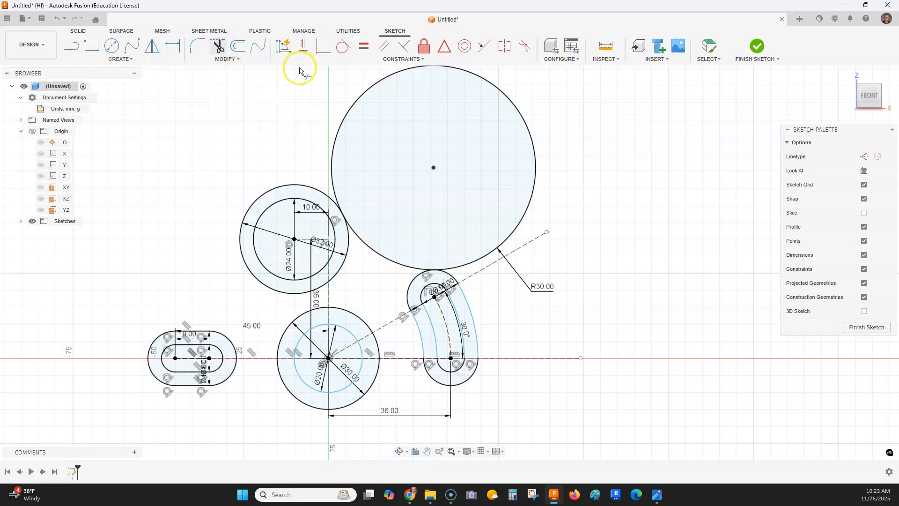
click(366, 92)
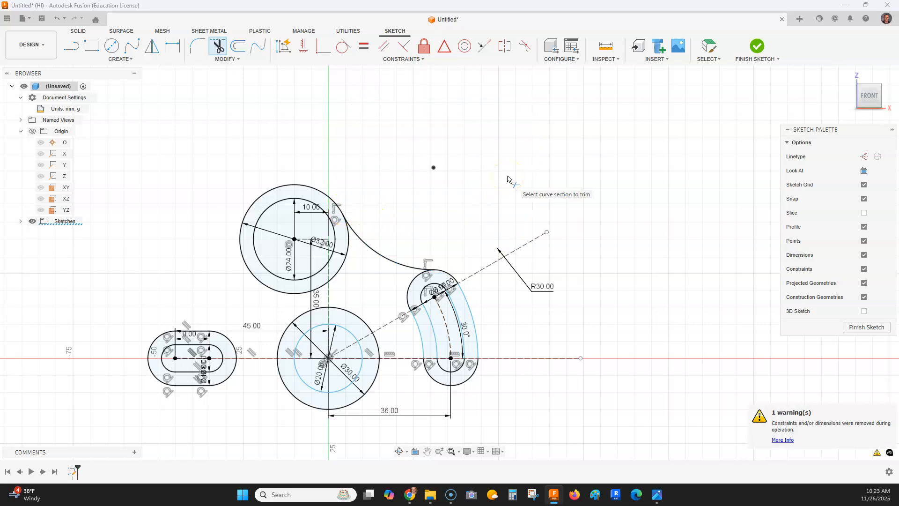
Check the R24 arc in the reference drawing and draw a free 48 mm diameter circle above the straight slot, beside the upper circles.
key(alt+Tab)
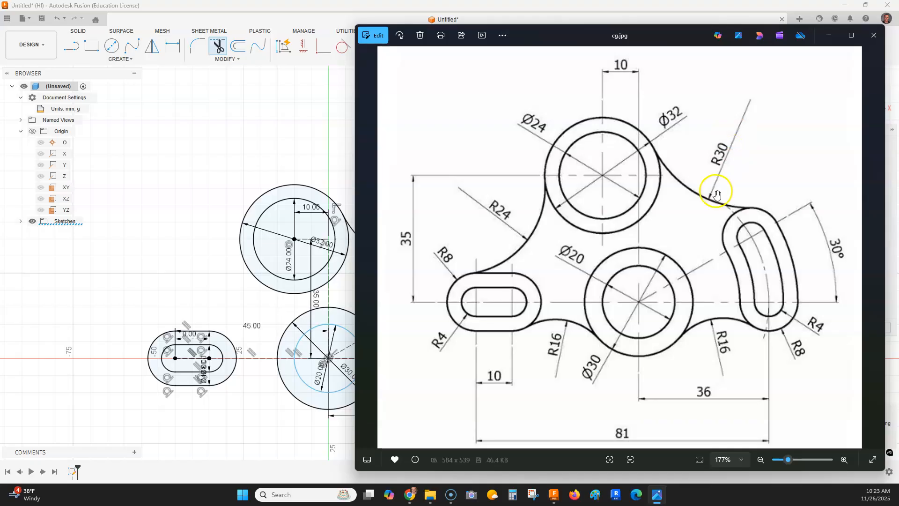
click(163, 136)
mouse_move(227, 147)
middle_down()
mouse_move(325, 105)
mouse_move(281, 104)
middle_up()
key(t)
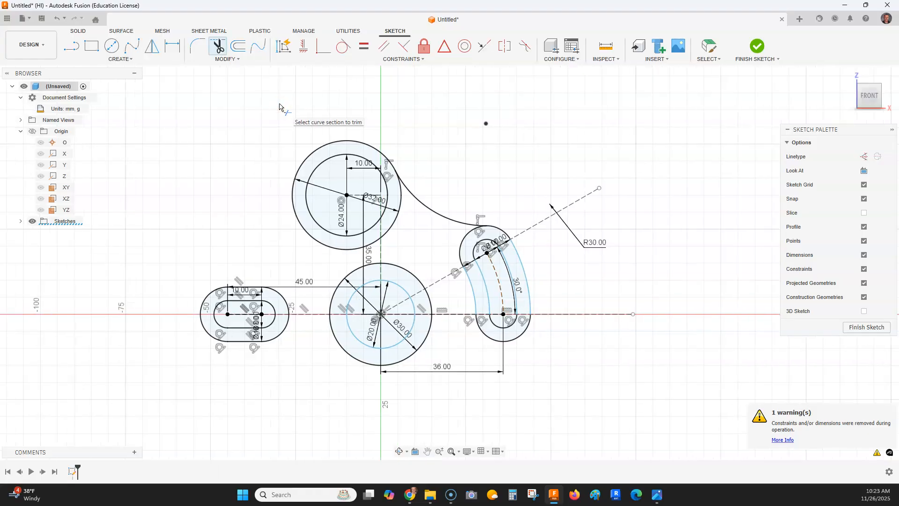
key(alt+Tab)
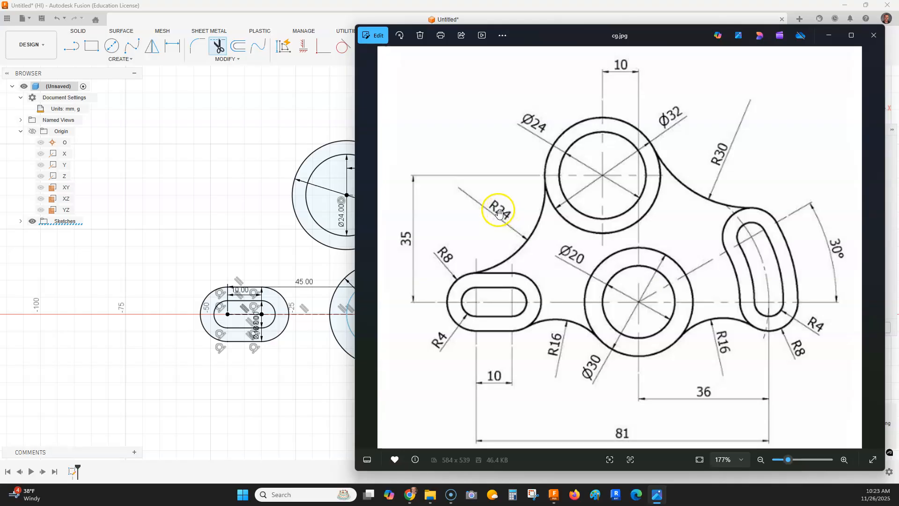
click(215, 101)
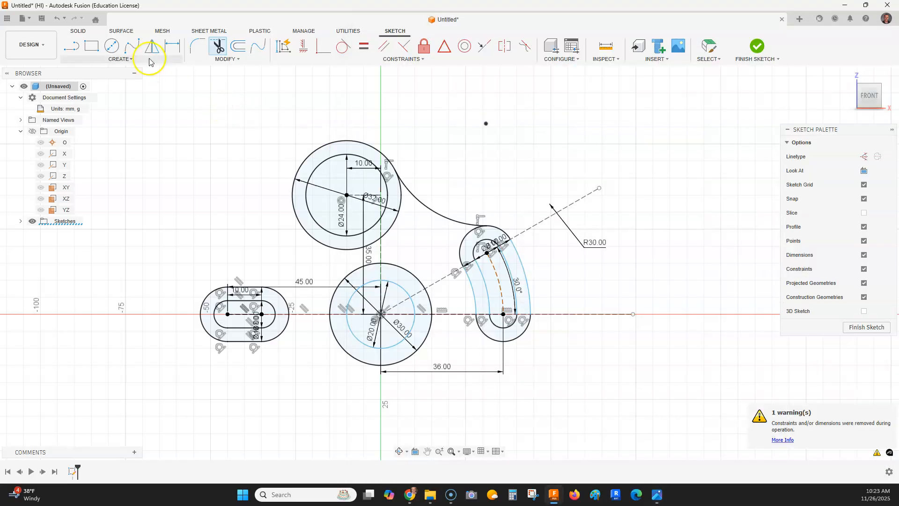
click(111, 45)
click(117, 131)
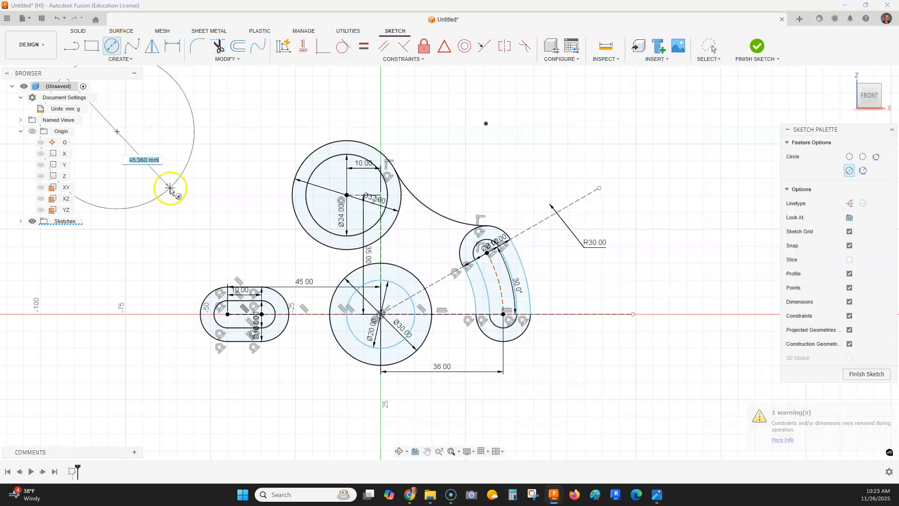
text(48)
key(Return)
key(Escape)
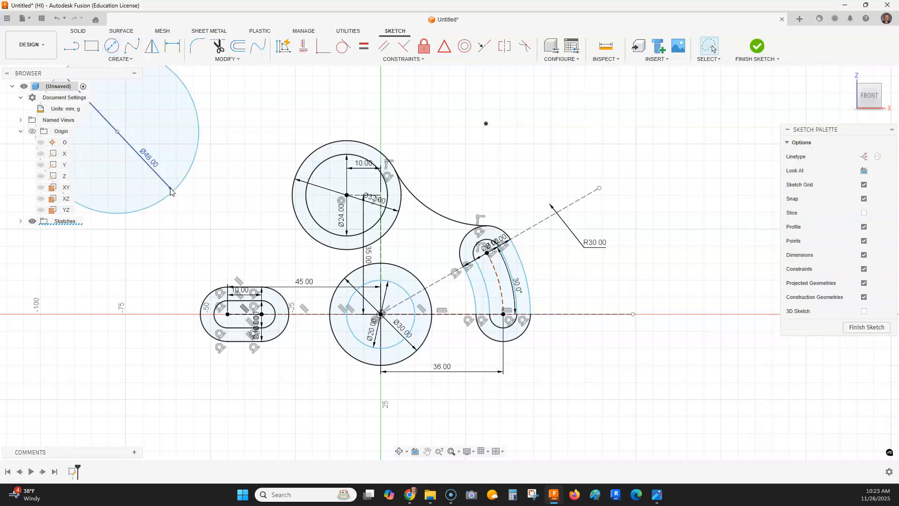
Make the 48 mm circle tangent to the upper 32 mm circle and the straight slot's outer end arc, and trim it to the connecting arc.
click(343, 46)
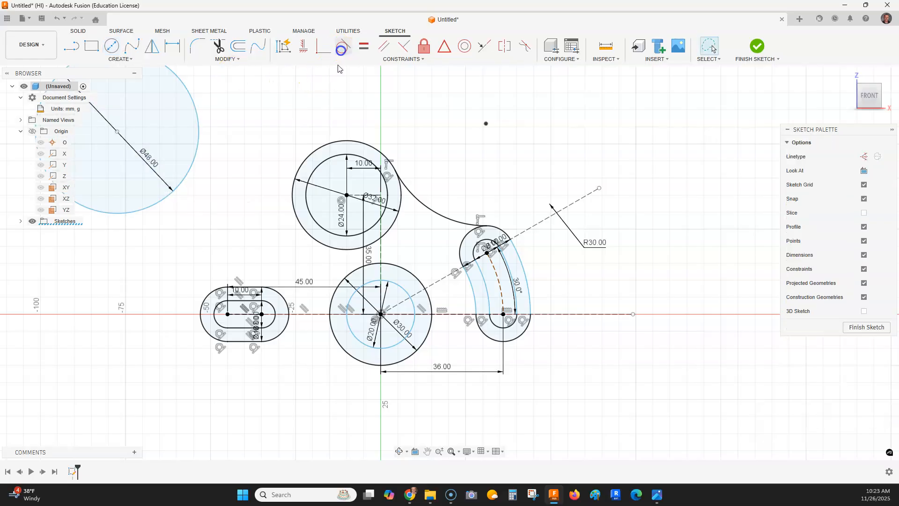
click(195, 160)
click(292, 185)
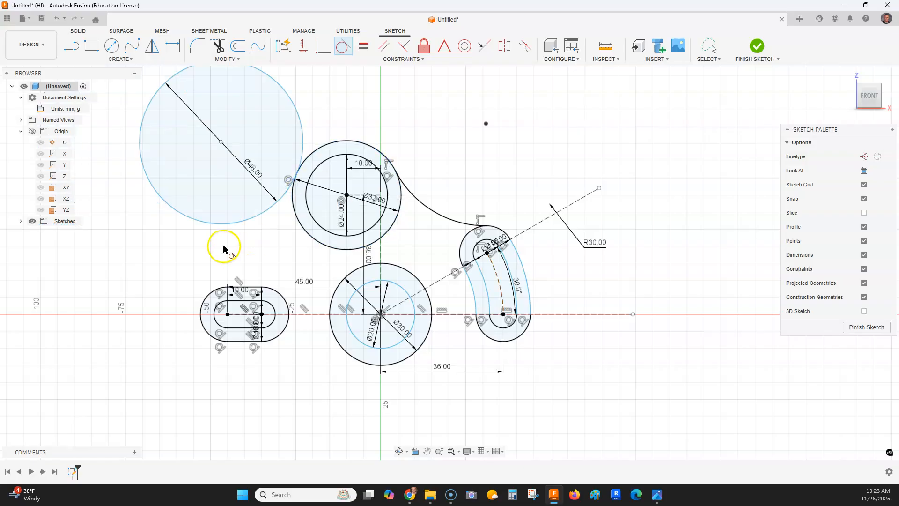
scroll(211, 290, up, 4)
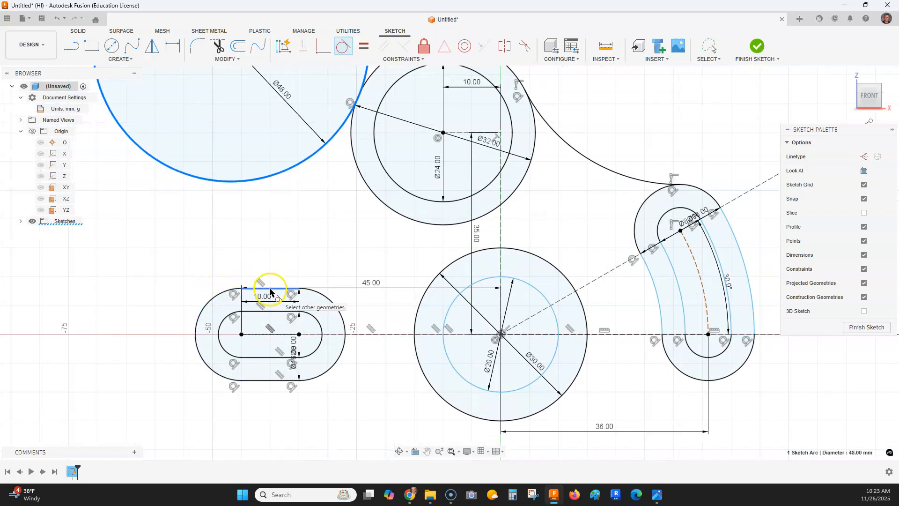
click(217, 293)
scroll(217, 289, down, 4)
click(218, 45)
click(244, 140)
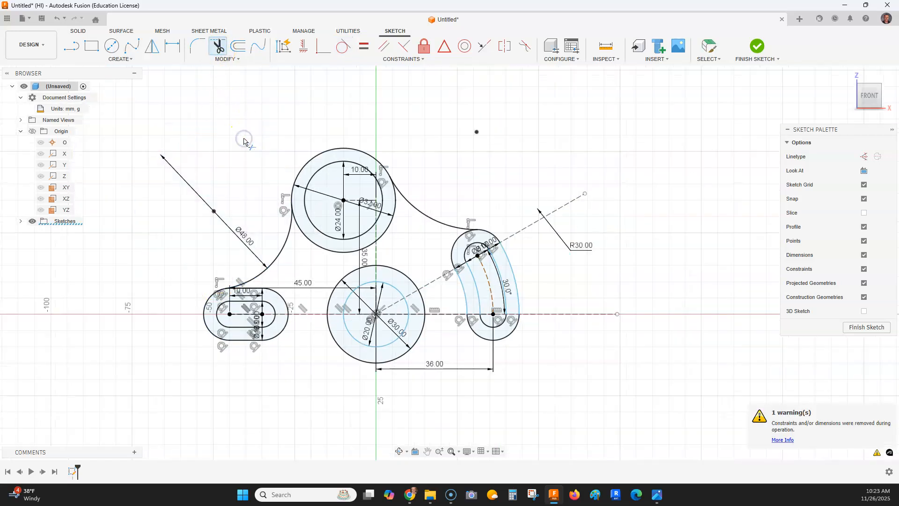
Check the R16 arc in the reference drawing and draw a 32 mm diameter circle below the gap between the straight slot and central circle.
middle_drag(241, 135, 226, 85)
scroll(307, 325, up, 3)
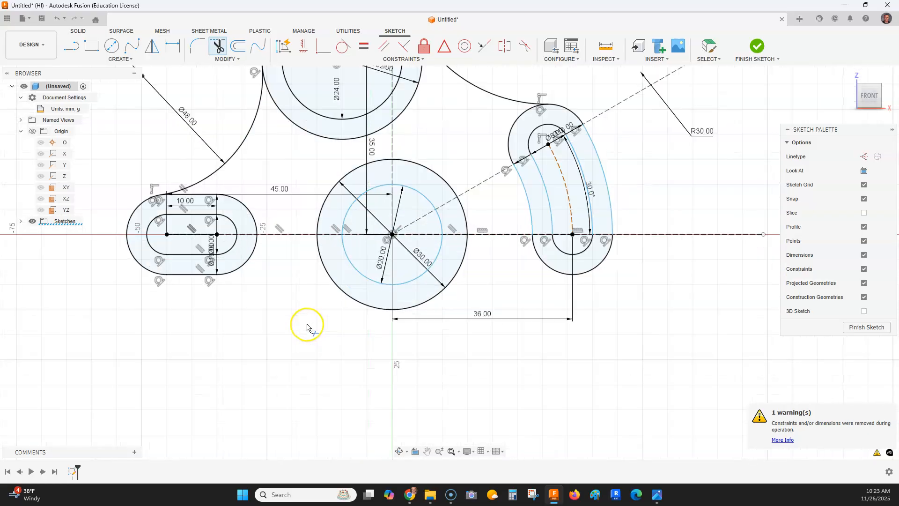
key(alt+Tab)
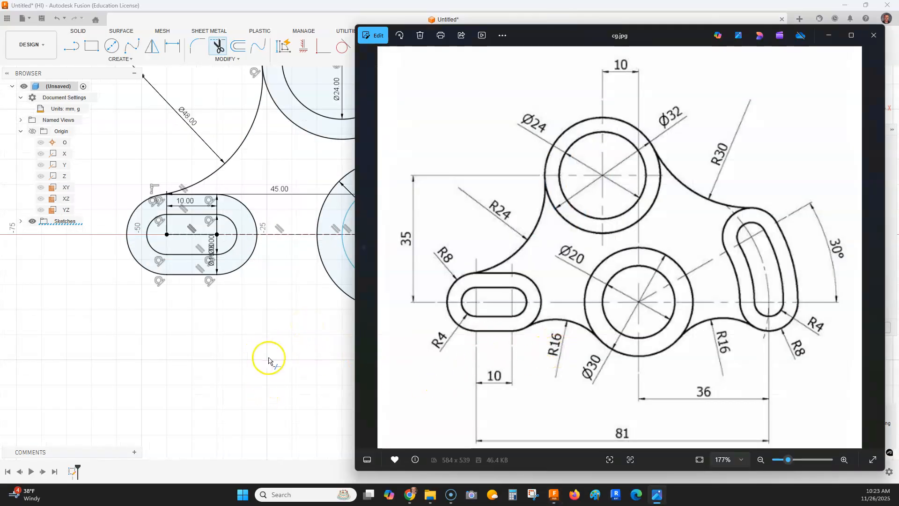
key(alt+Tab)
click(113, 45)
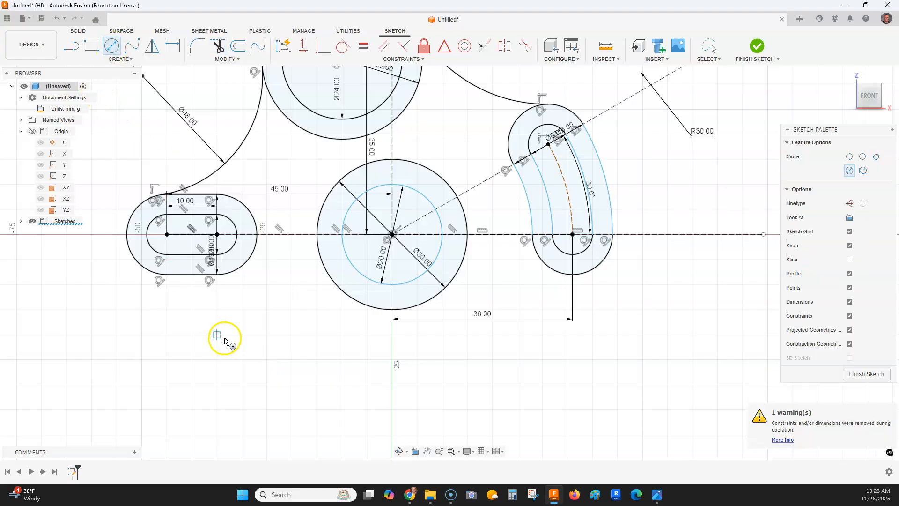
click(267, 360)
text(3)
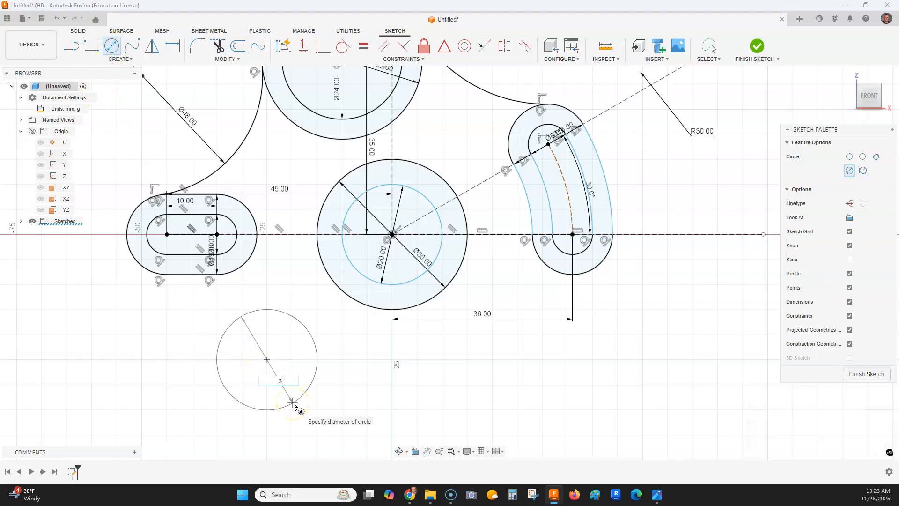
text(2)
key(Return)
Make the new 32 mm circle tangent to the straight slot's outer end and the central 30 mm circle, and trim away its lower part.
click(342, 46)
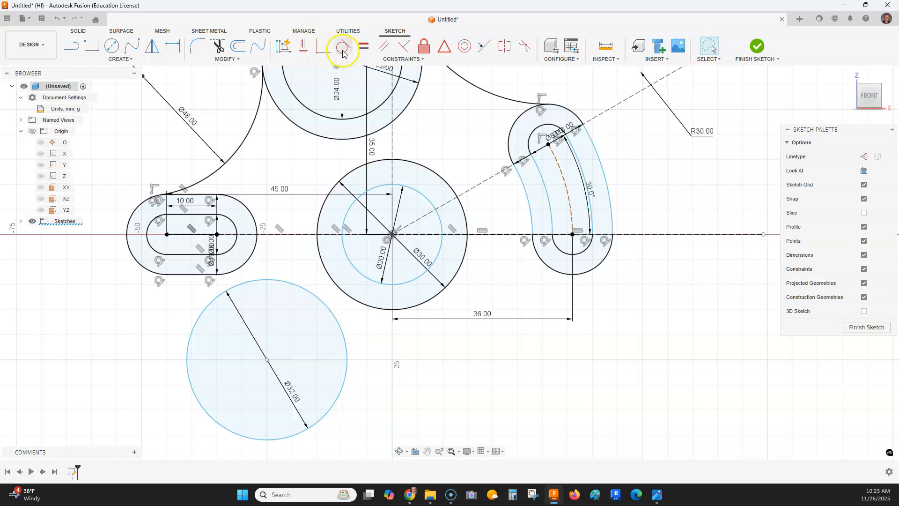
click(256, 282)
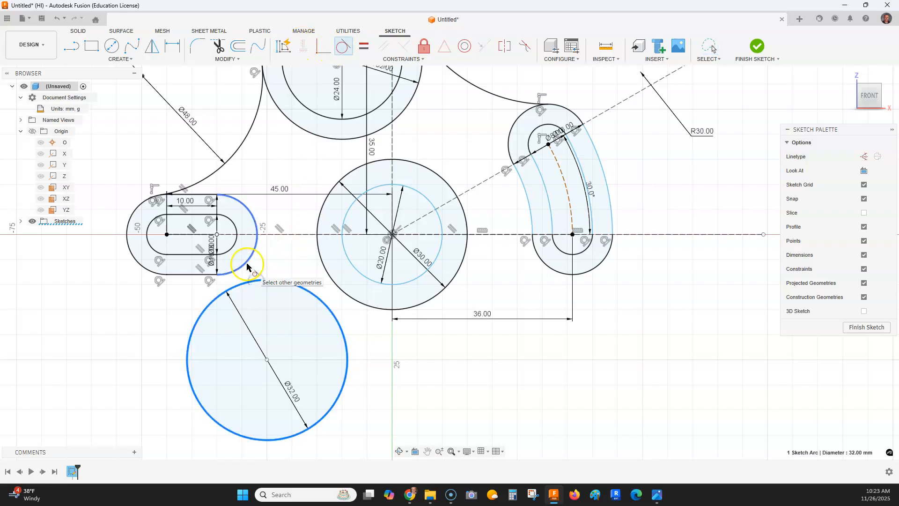
click(251, 257)
click(309, 242)
click(218, 45)
click(357, 349)
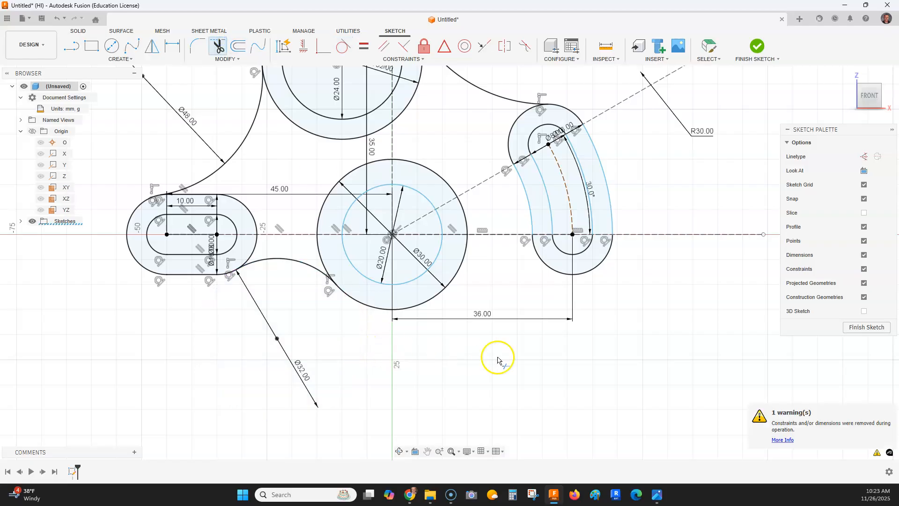
Check the other R16 arc in the reference drawing and place a 32 mm diameter circle just below the curved slot's lower end.
scroll(506, 337, down, 3)
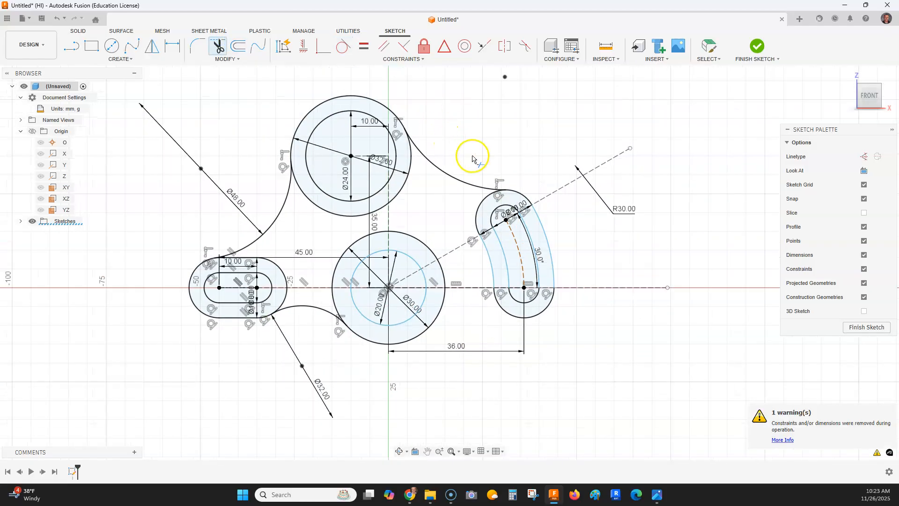
middle_drag(452, 146, 431, 140)
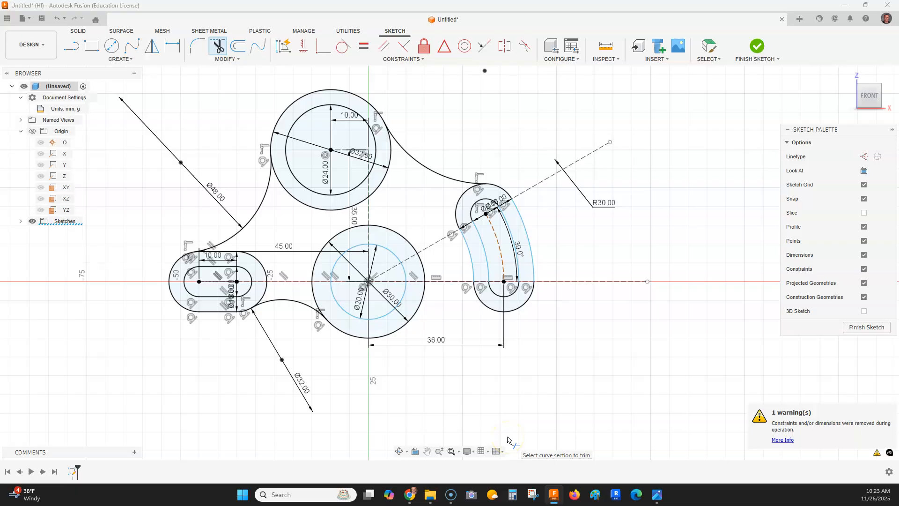
key(alt+Tab)
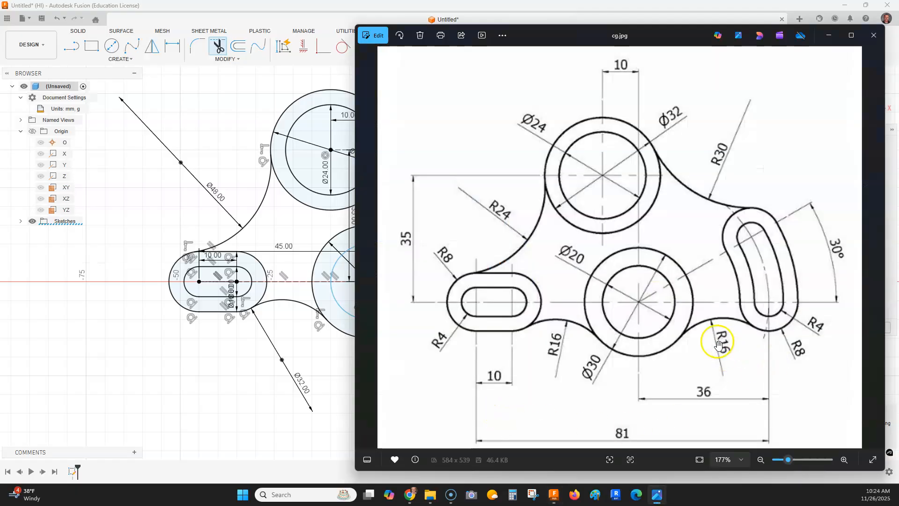
click(218, 363)
click(112, 45)
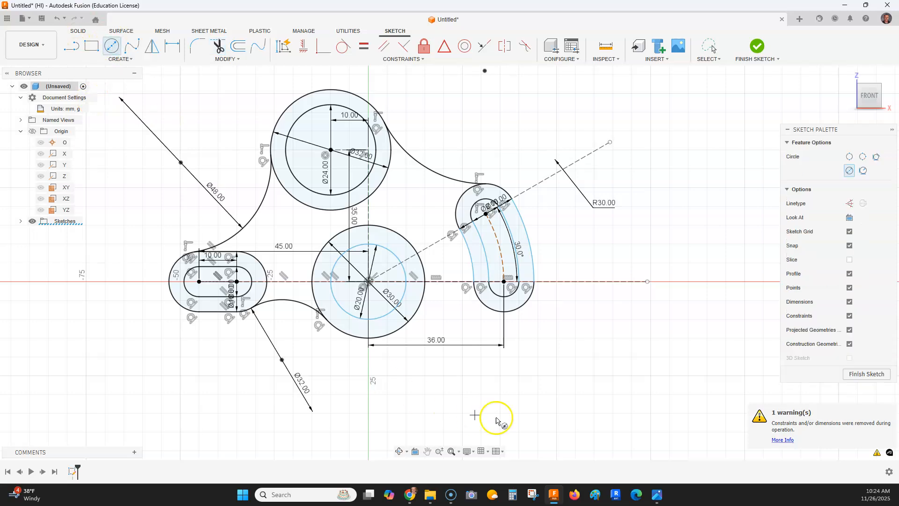
click(475, 367)
key(Return)
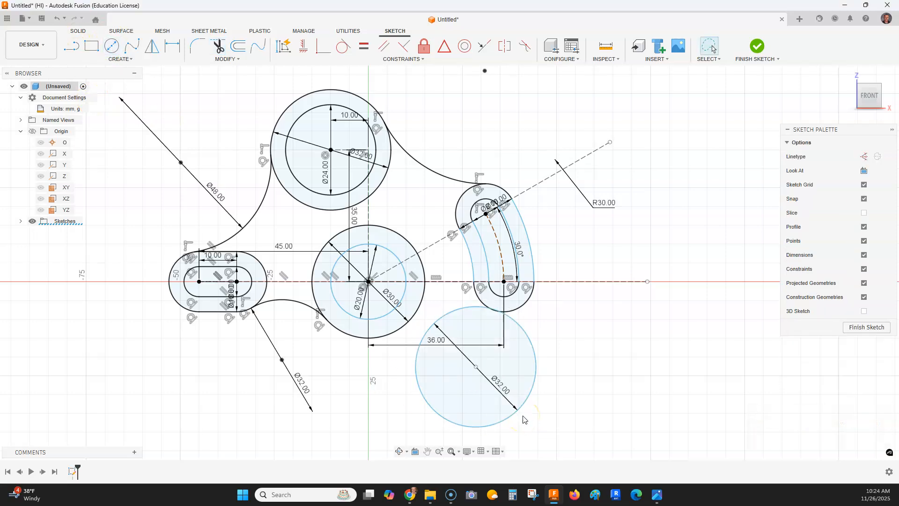
drag(477, 367, 471, 375)
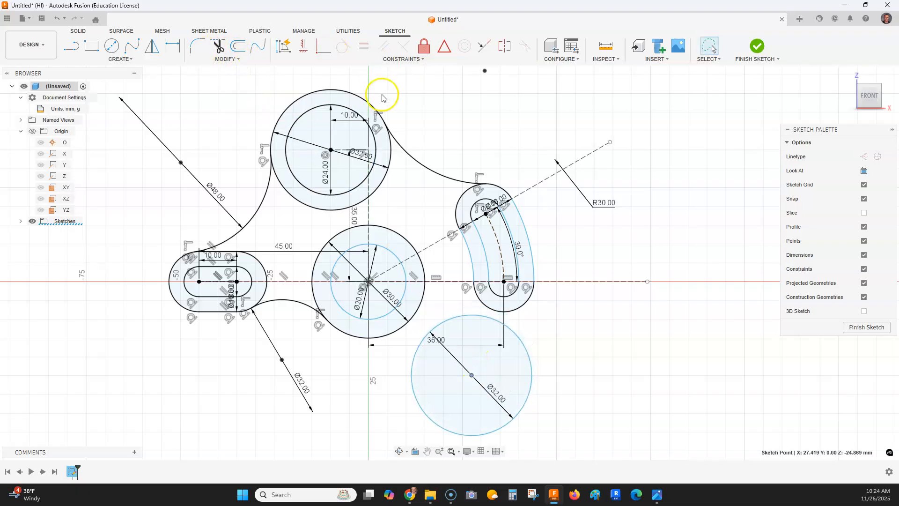
Make this 32 mm circle tangent to the curved slot's lower outer end and the central 30 mm circle, and trim away its lower part.
click(343, 46)
click(499, 318)
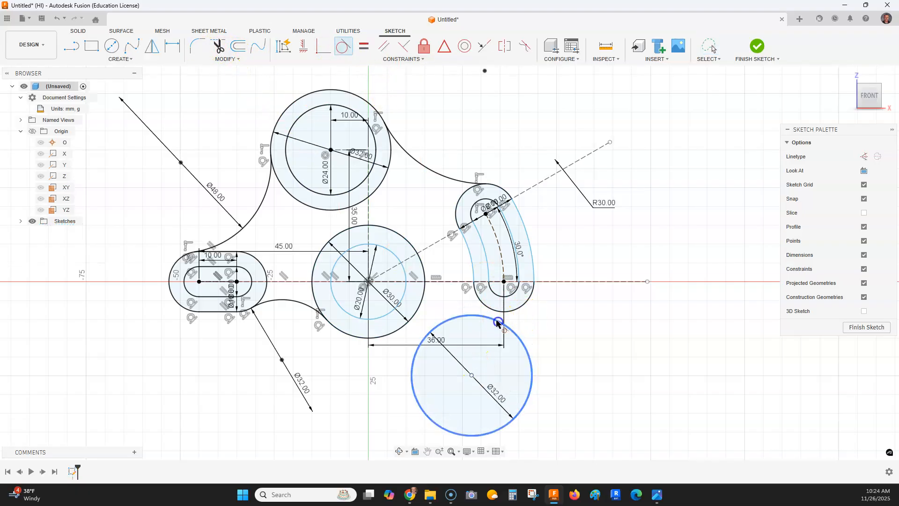
click(497, 311)
click(406, 318)
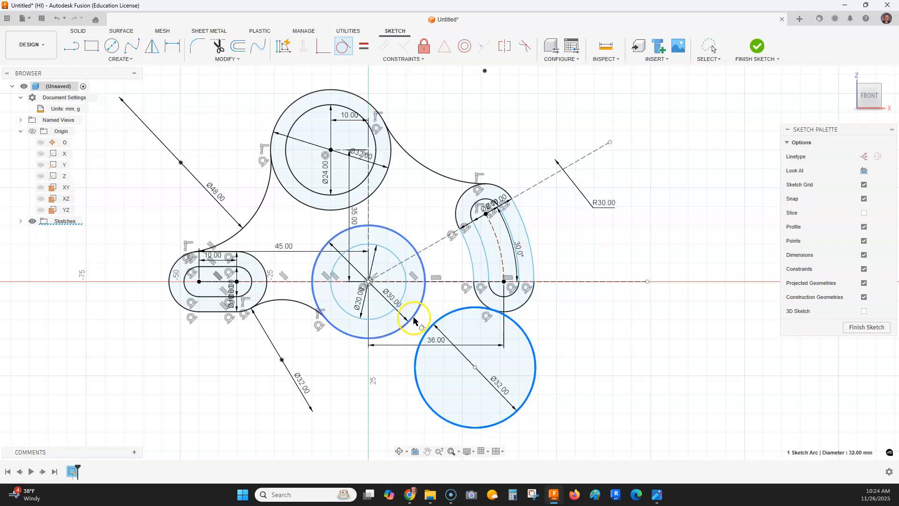
click(219, 47)
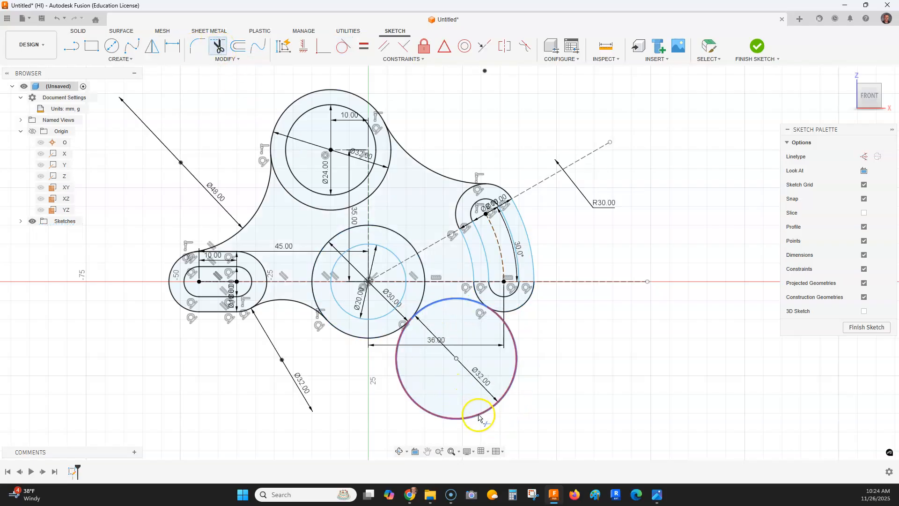
click(479, 418)
scroll(466, 361, up, 2)
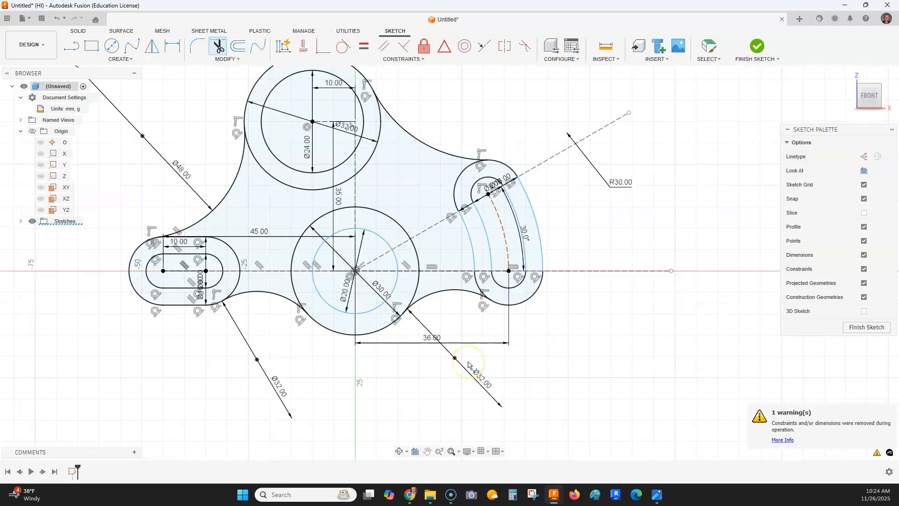
middle_drag(467, 361, 499, 389)
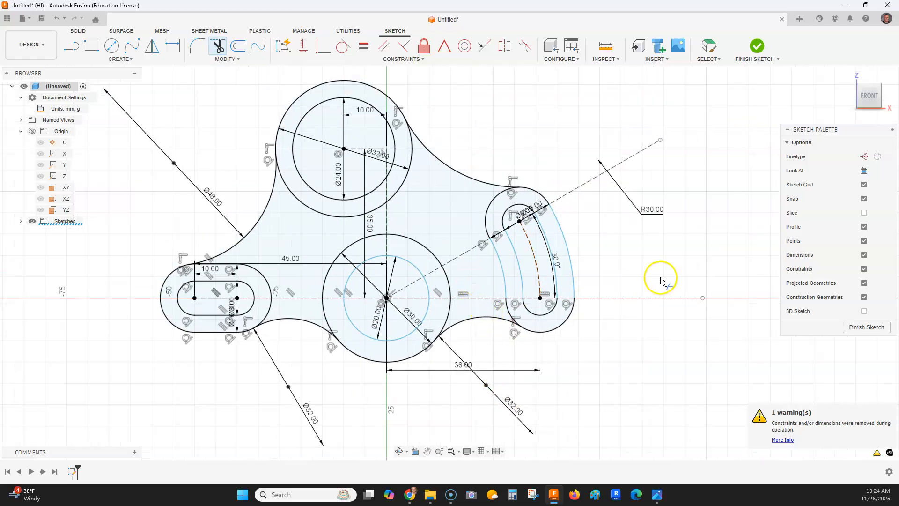
key(Escape)
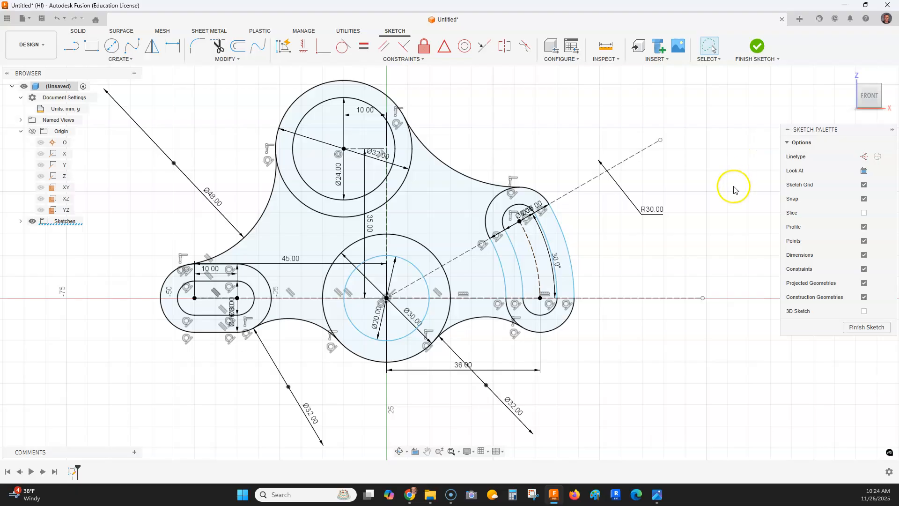
Finish the plate sketch.
click(758, 46)
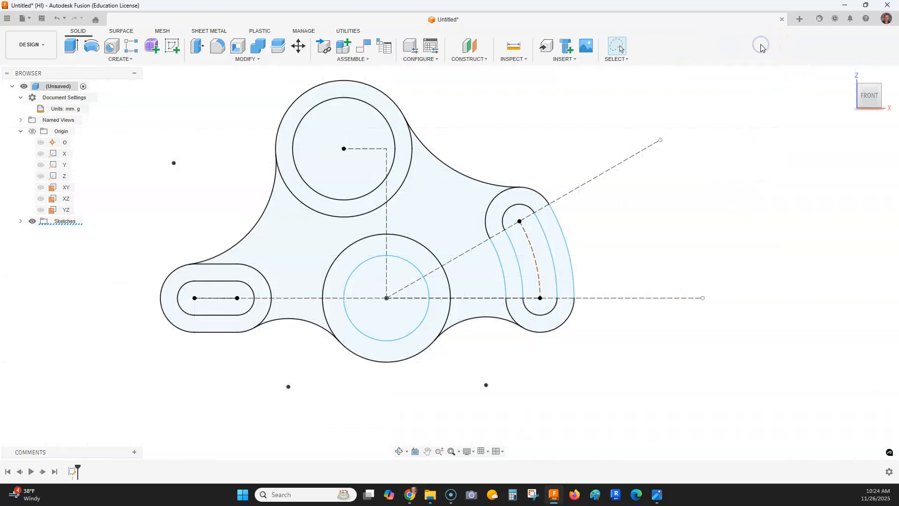
click(880, 89)
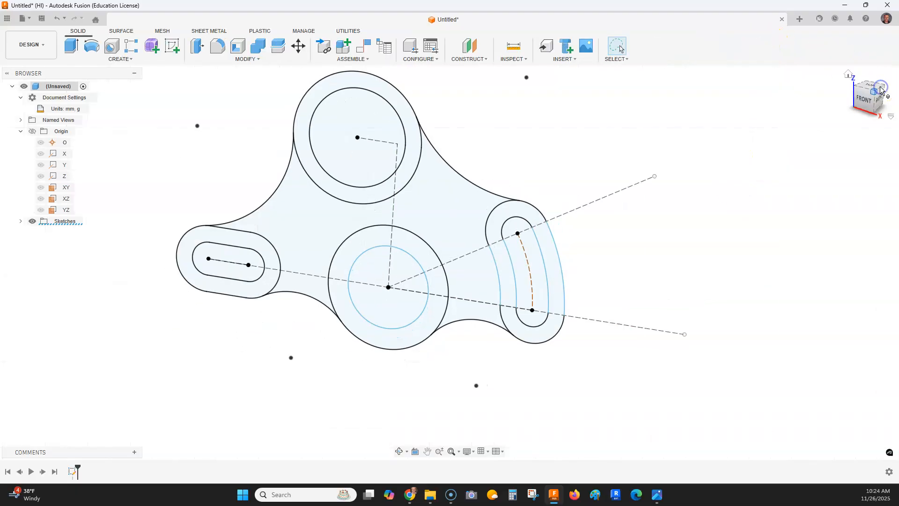
shift+middle_drag(555, 171, 607, 225)
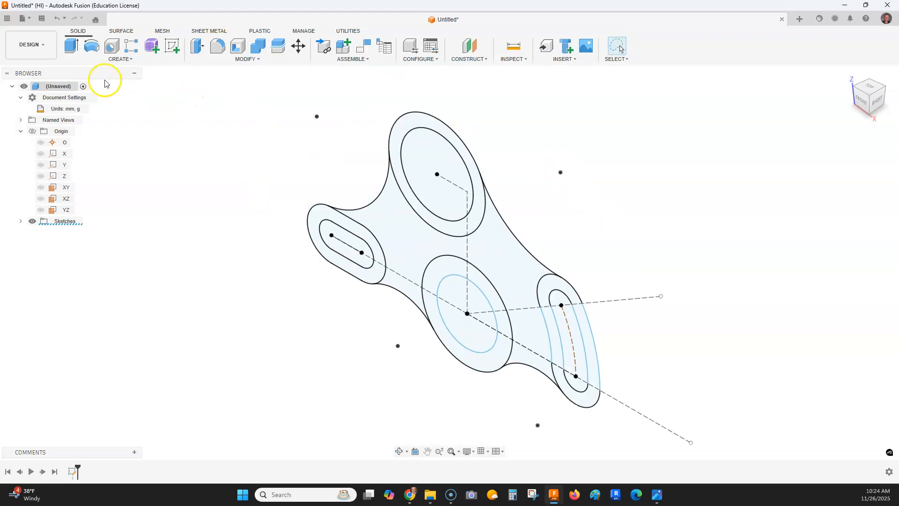
Extrude the ring profiles around both circular holes, the straight slot and the curved slot by -10 mm as new bodies.
click(71, 46)
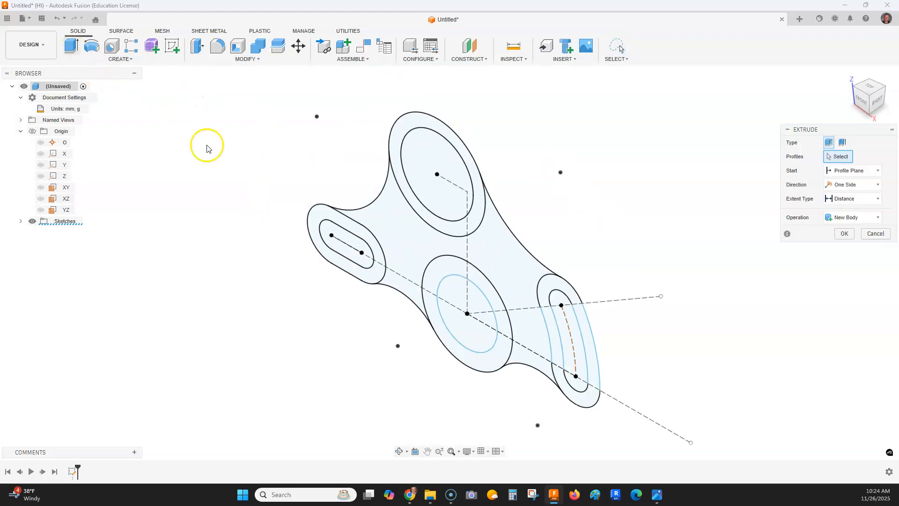
click(460, 233)
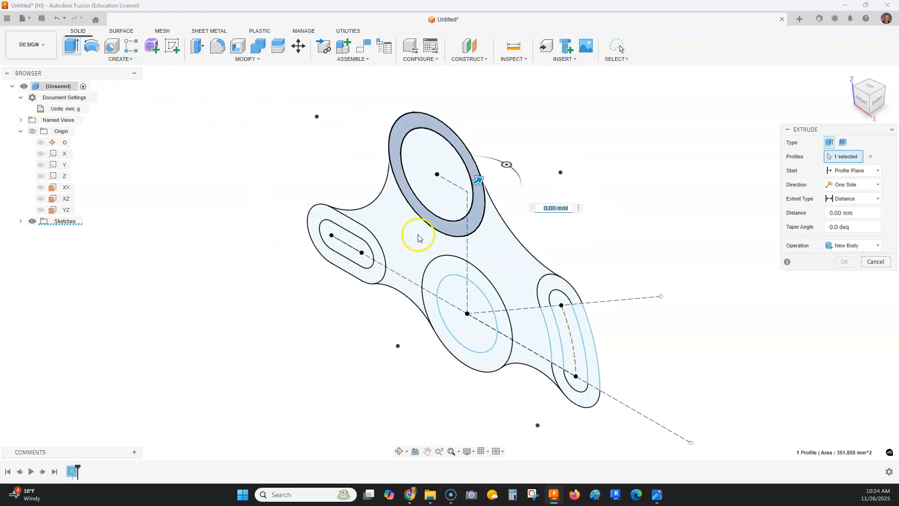
click(370, 274)
click(435, 311)
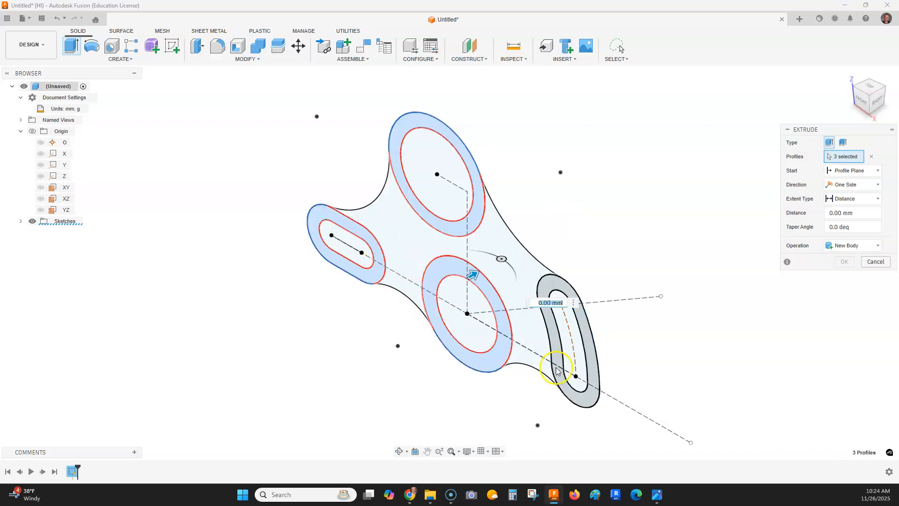
click(559, 344)
scroll(560, 344, down, 2)
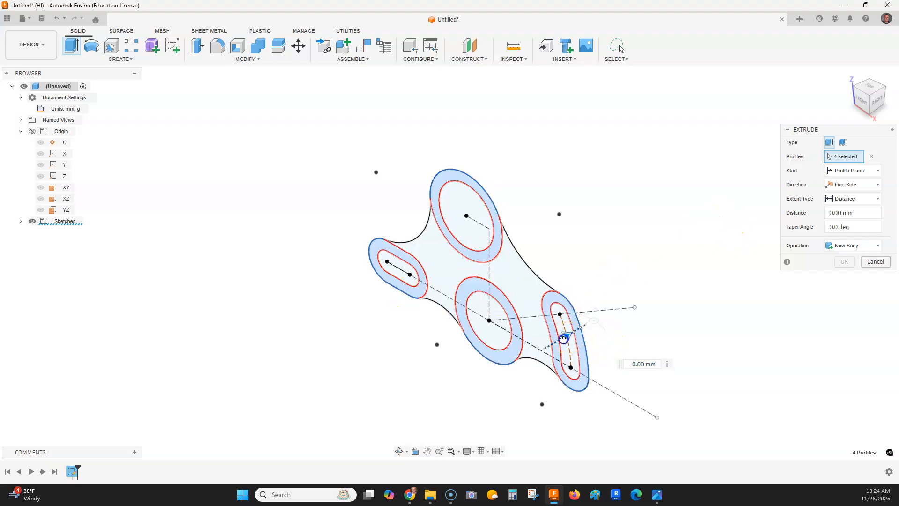
drag(566, 336, 543, 351)
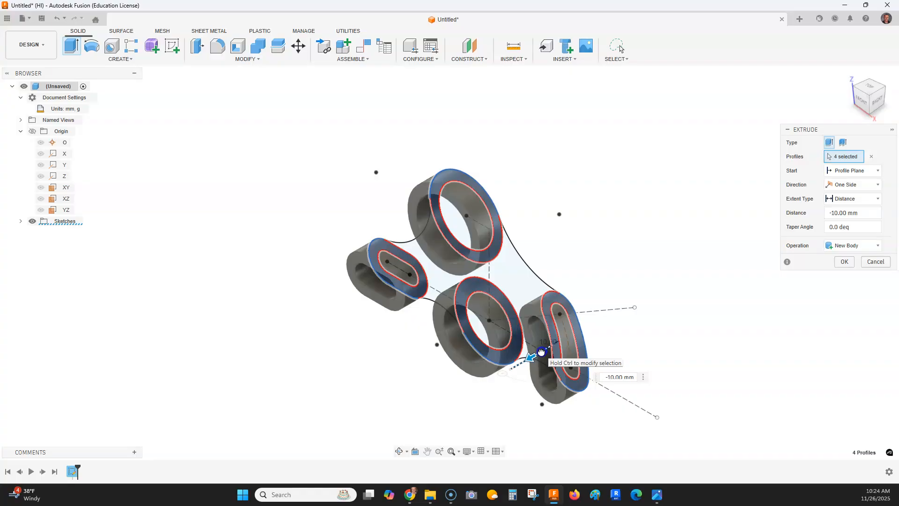
drag(541, 352, 542, 351)
click(864, 264)
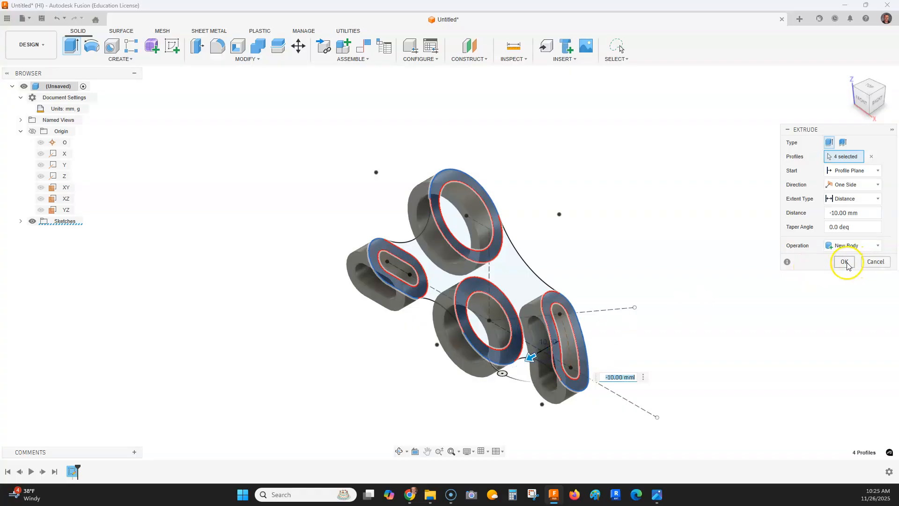
click(845, 263)
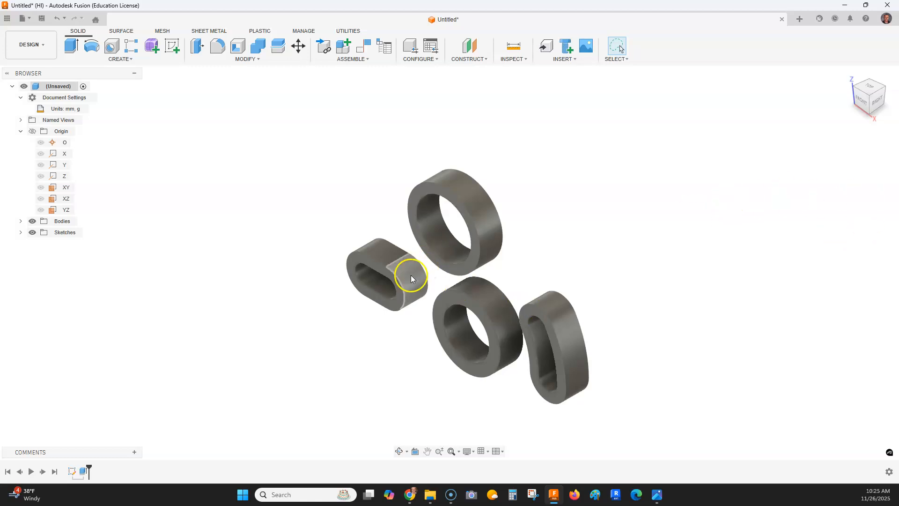
Show the plate sketch again together with the four extruded ring bodies.
click(864, 102)
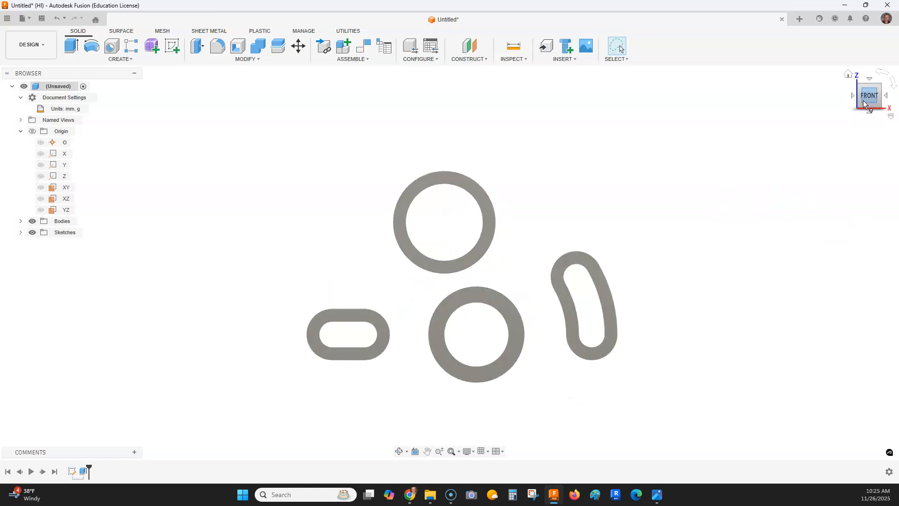
click(879, 88)
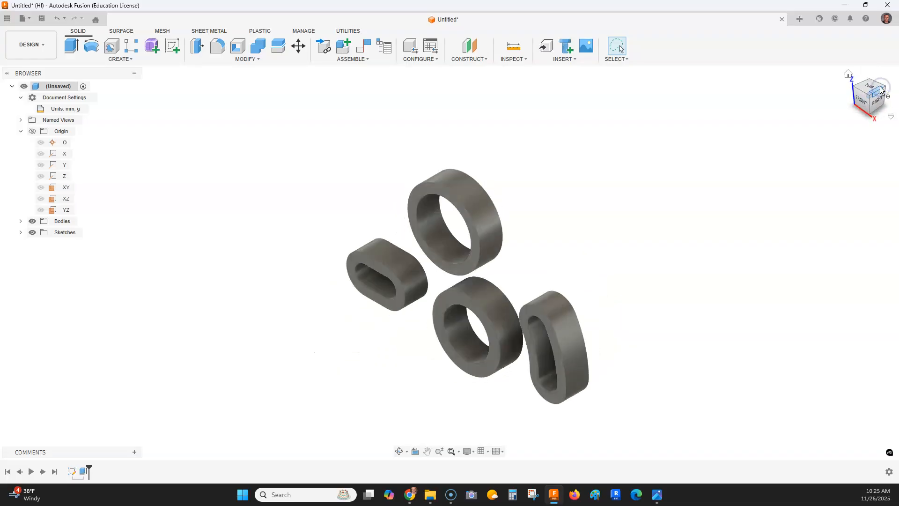
click(206, 101)
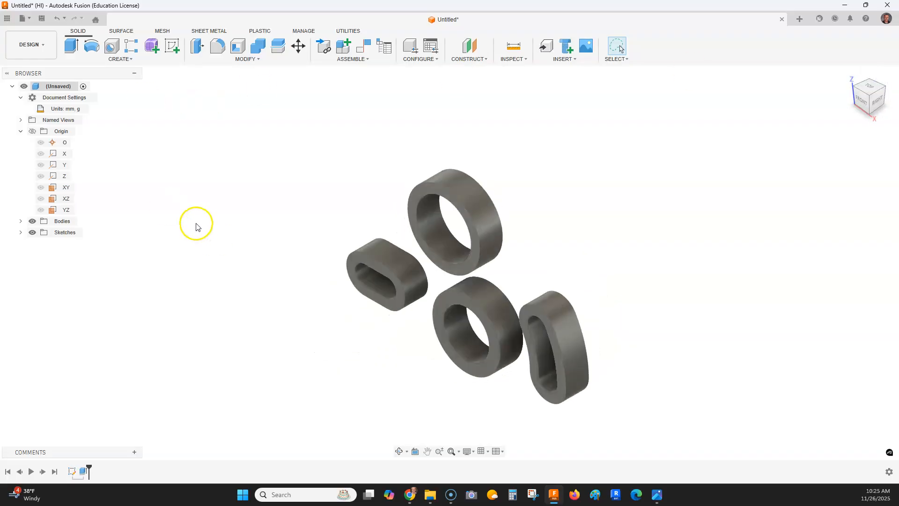
click(21, 233)
click(40, 244)
click(402, 254)
click(300, 184)
Extrude the web profile connecting the rings by -2 mm with the Join operation, and hide the sketch.
click(69, 46)
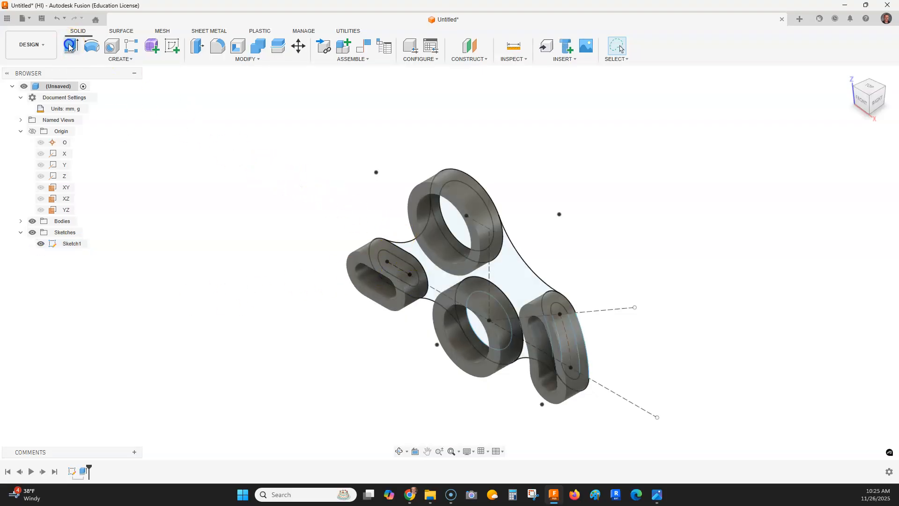
click(523, 300)
click(519, 286)
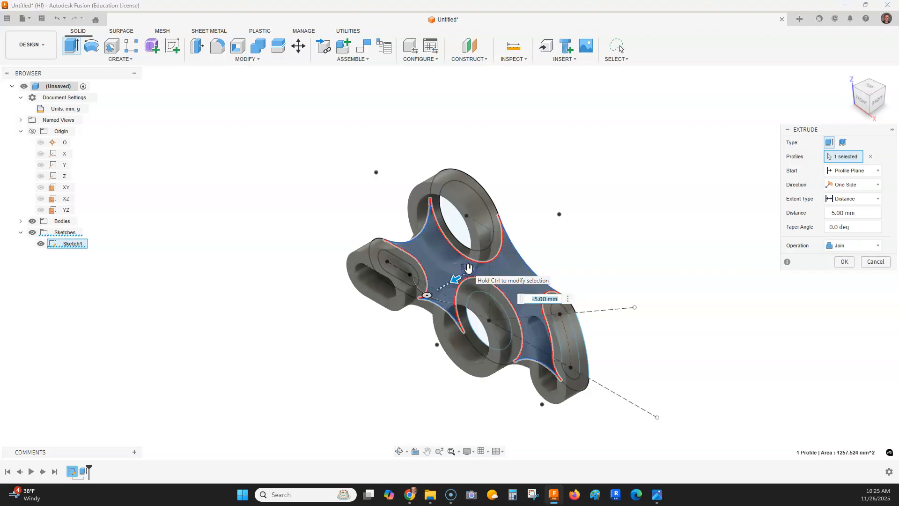
click(591, 256)
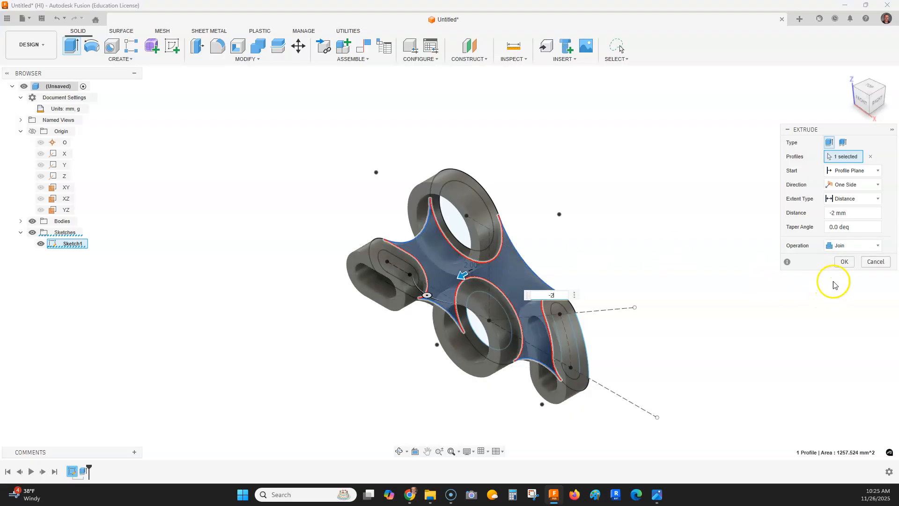
click(841, 264)
click(41, 244)
Inspect the finished plate from the front, the back and several oblique angles.
click(868, 107)
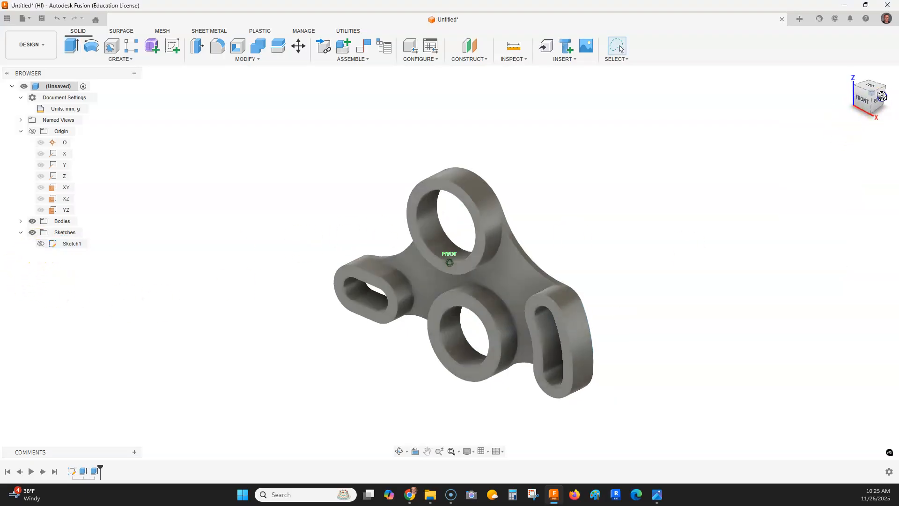
scroll(566, 291, up, 2)
middle_drag(606, 274, 678, 206)
scroll(628, 171, up, 1)
middle_drag(651, 170, 563, 214)
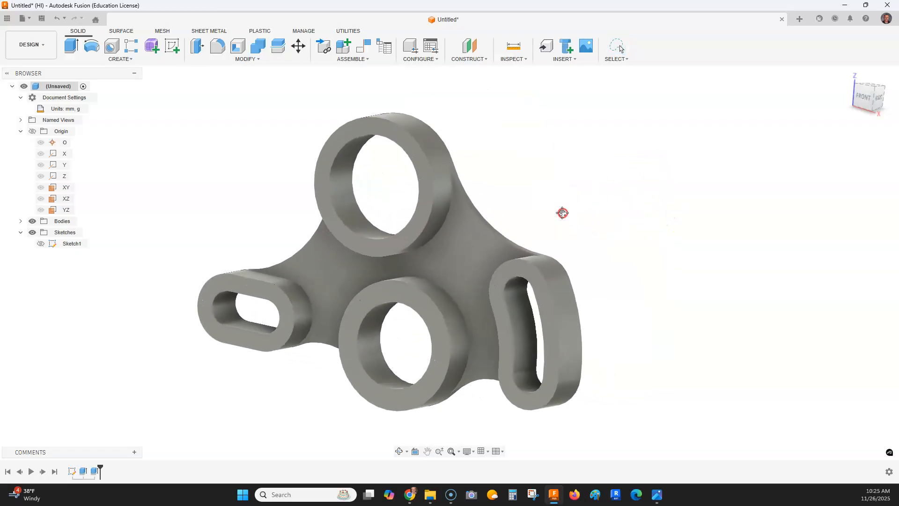
scroll(719, 180, down, 1)
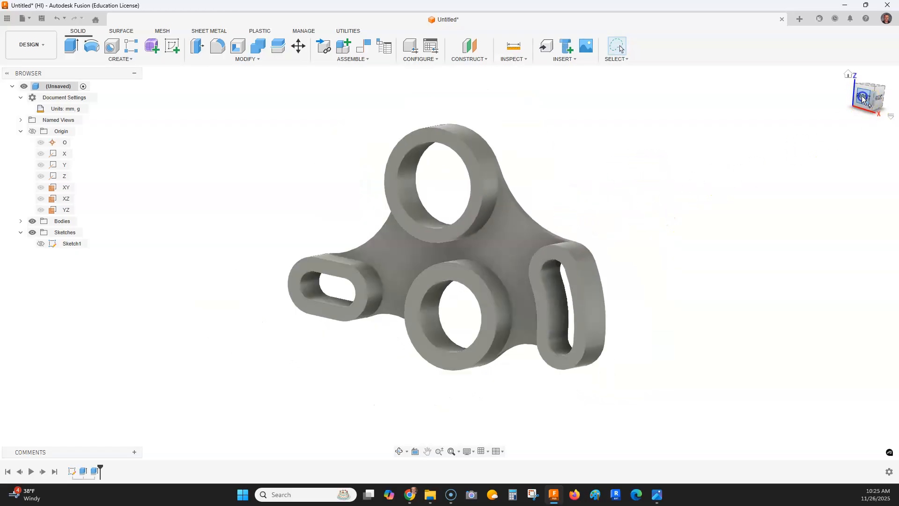
click(864, 100)
mouse_move(16, 84)
mouse_down()
mouse_move(12, 66)
mouse_move(885, 61)
mouse_move(867, 78)
mouse_up()
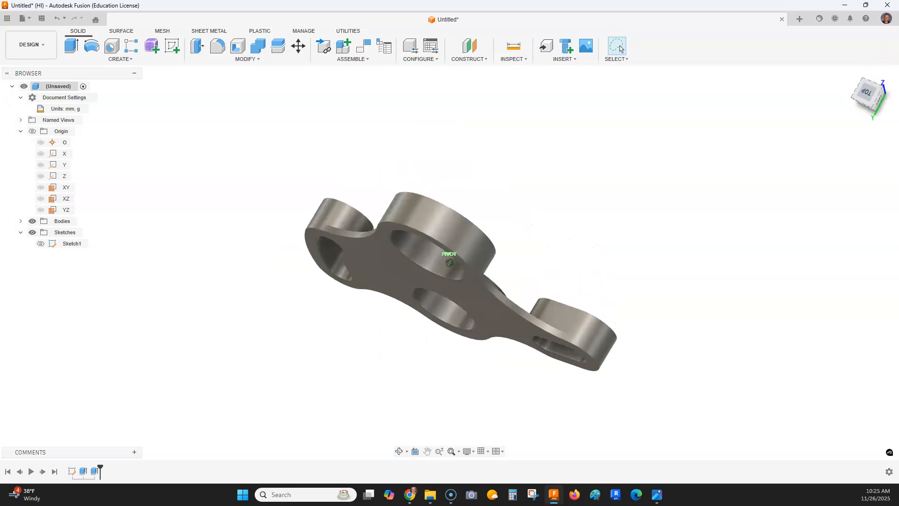
click(863, 99)
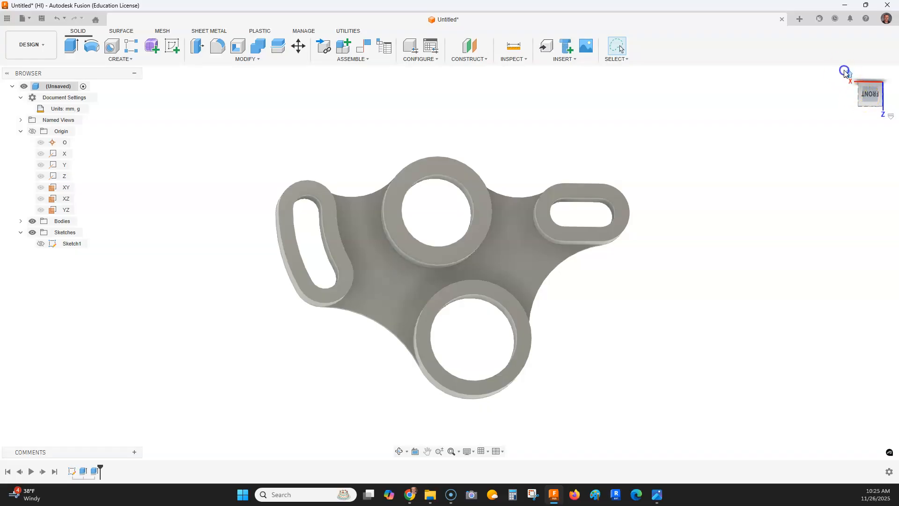
click(845, 71)
shift+middle_drag(558, 239, 586, 220)
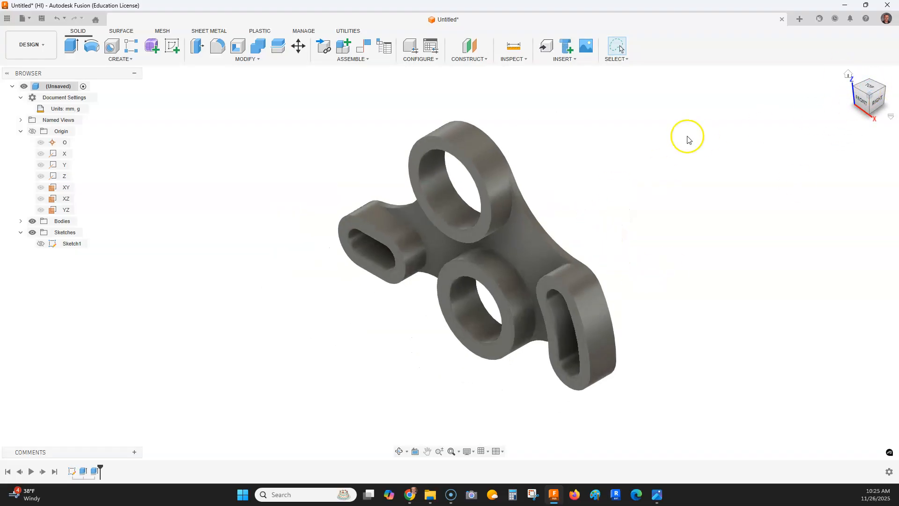
Examine up close where the connecting arcs of the web meet both sides of the upper ring.
scroll(492, 184, up, 5)
scroll(524, 191, up, 3)
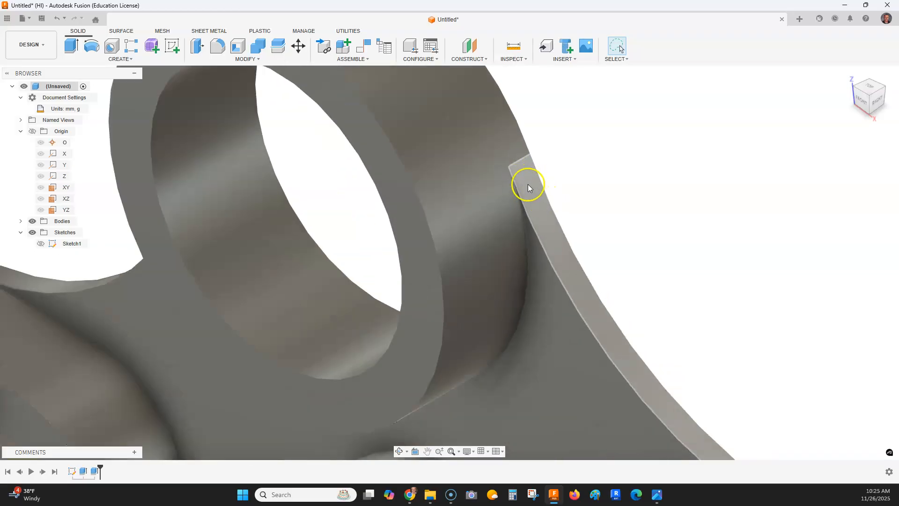
scroll(502, 130, down, 6)
scroll(515, 155, up, 2)
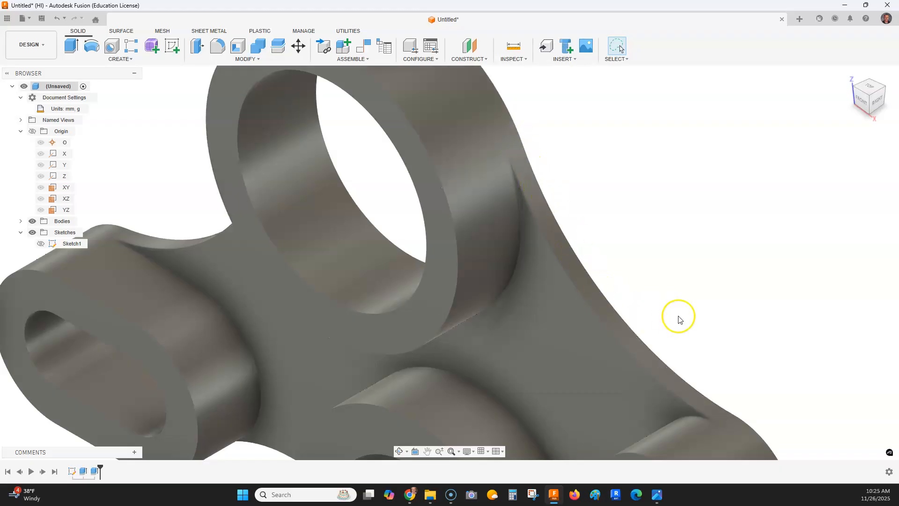
scroll(679, 315, down, 5)
click(854, 87)
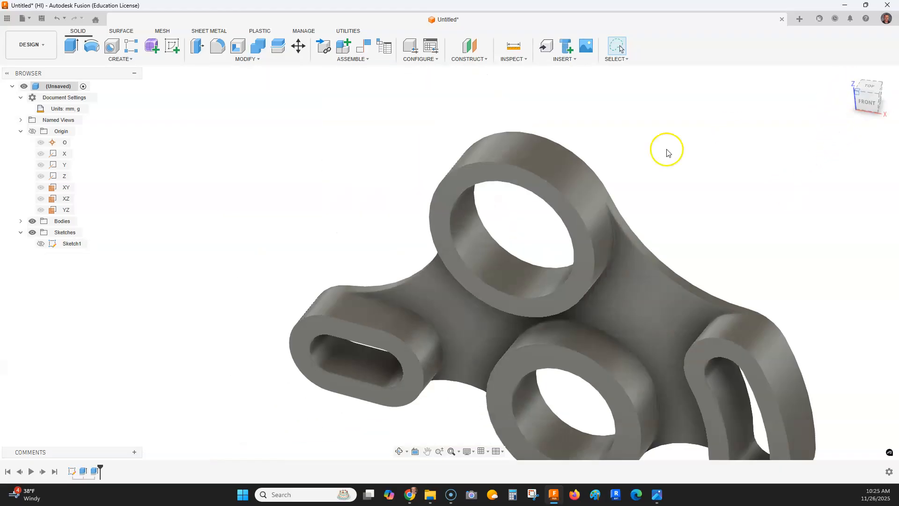
scroll(366, 191, up, 3)
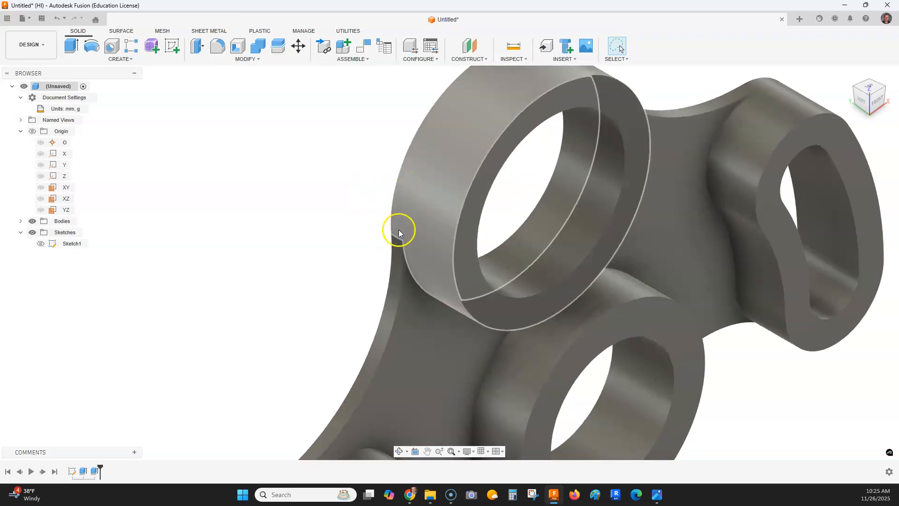
scroll(387, 291, down, 1)
Check from above how smoothly the web edge runs into the upper ring's outer face.
click(863, 83)
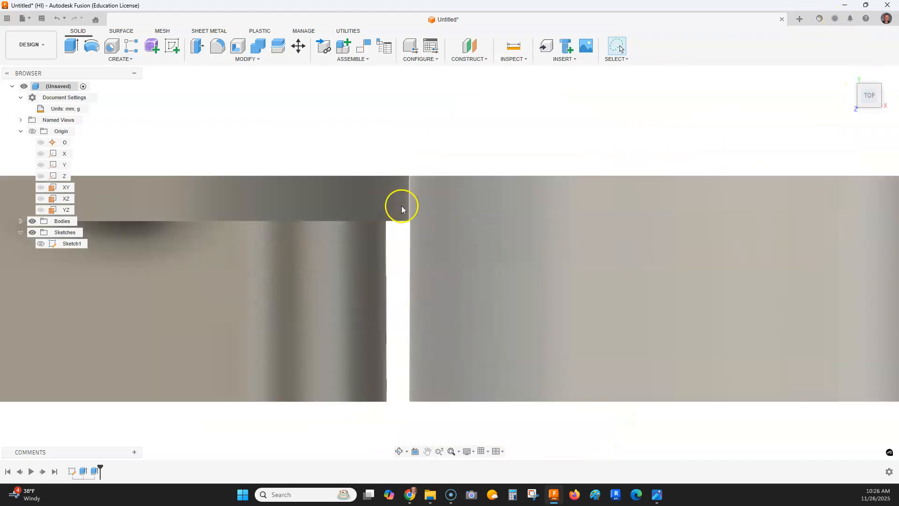
scroll(413, 186, up, 6)
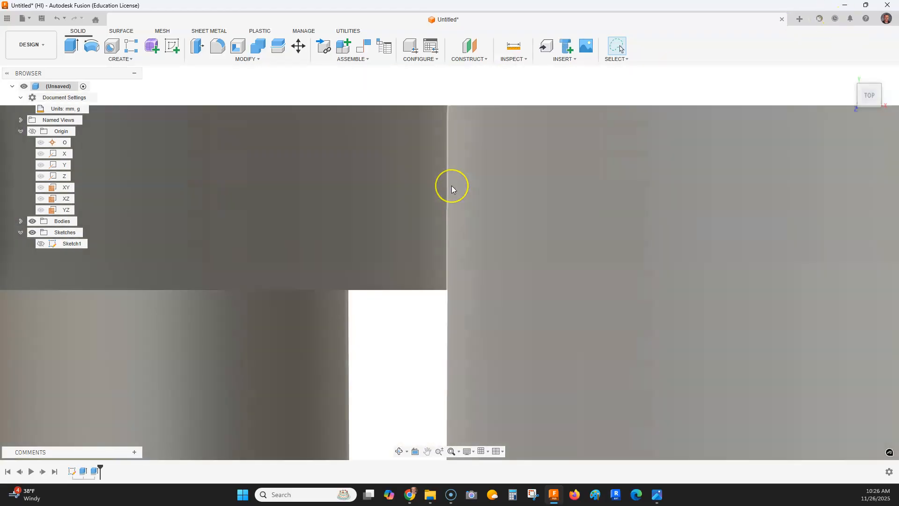
scroll(451, 186, up, 5)
scroll(420, 200, up, 6)
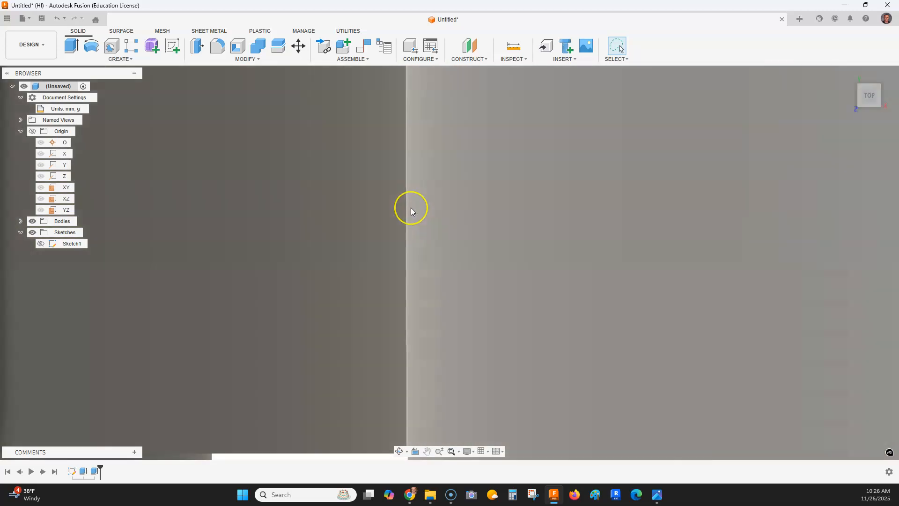
scroll(411, 207, down, 6)
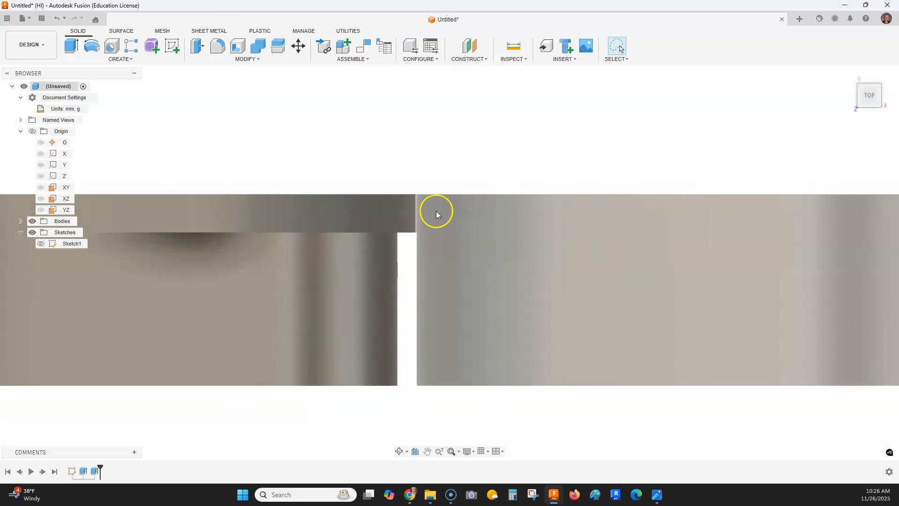
scroll(437, 214, down, 2)
click(869, 115)
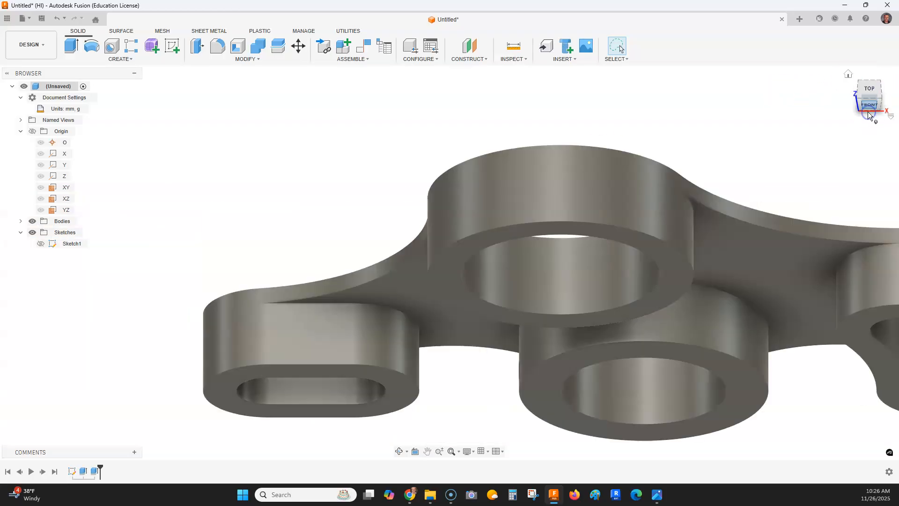
Open the plate sketch for editing and examine the tangent points of the connecting arcs on the upper 32 mm circle.
right_click(66, 245)
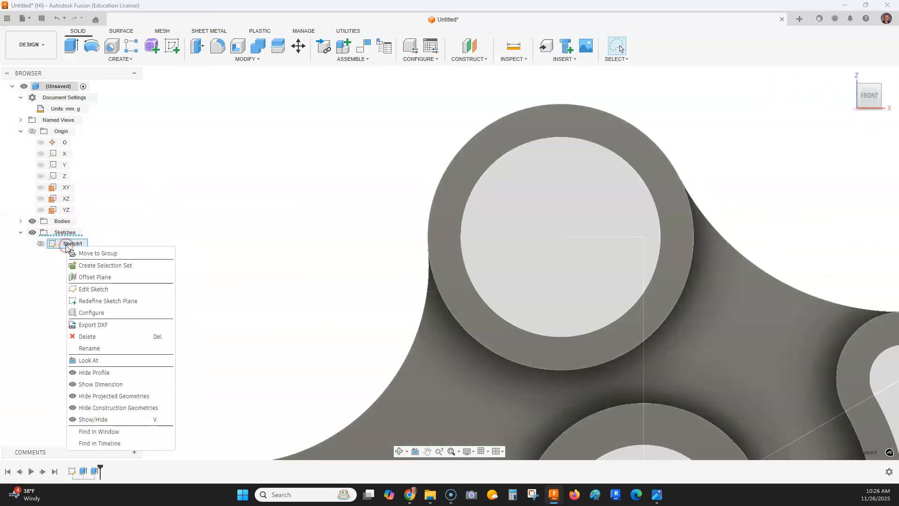
click(92, 288)
scroll(429, 274, up, 6)
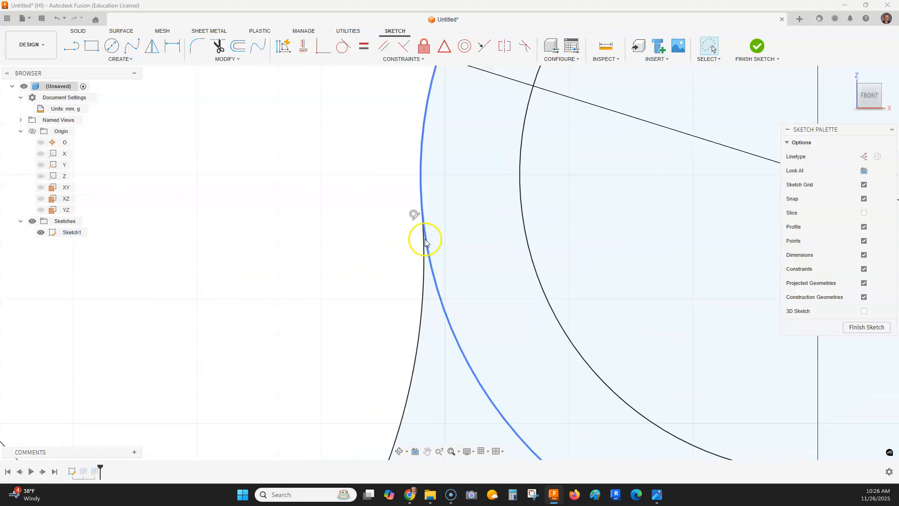
scroll(422, 221, down, 3)
scroll(479, 197, down, 4)
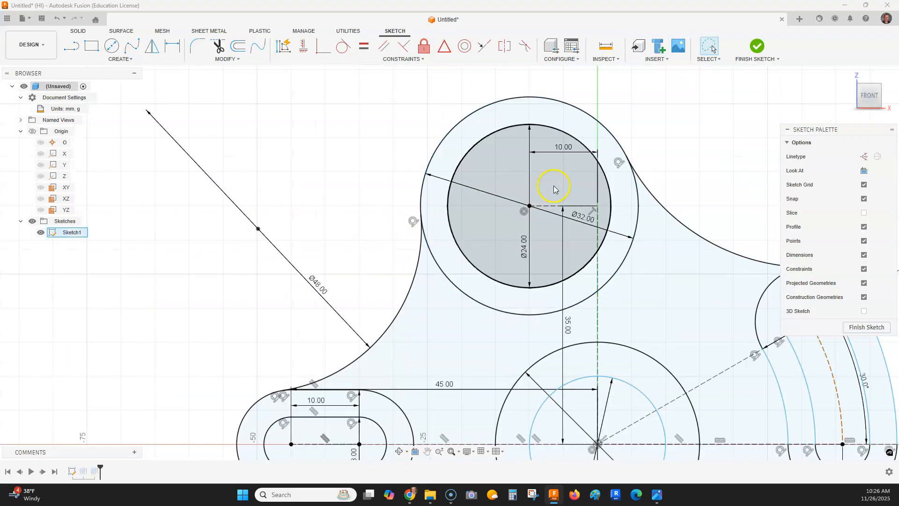
scroll(632, 170, up, 5)
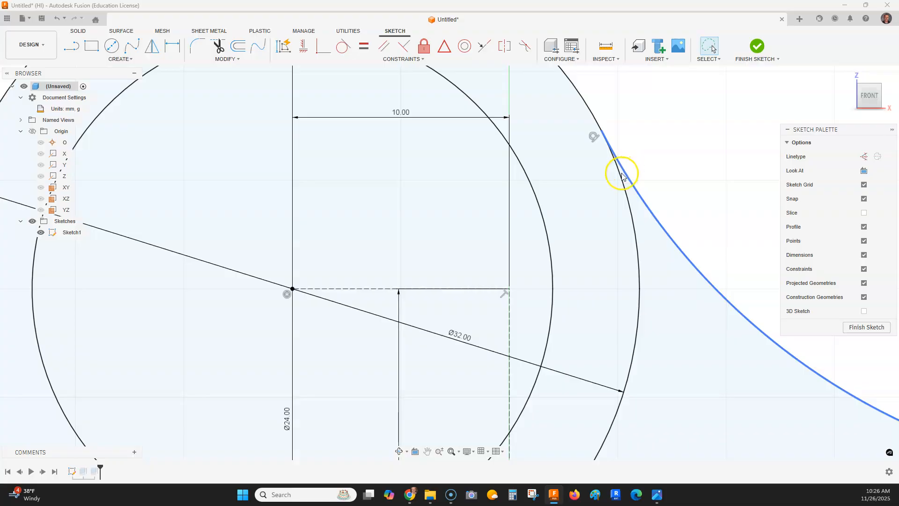
Finish editing the plate sketch and view the whole solid plate from the front.
scroll(622, 175, down, 4)
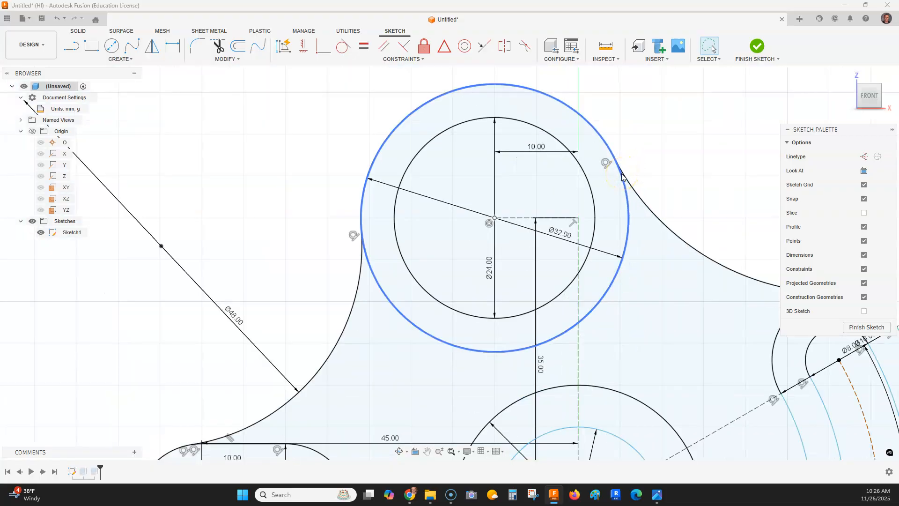
click(757, 45)
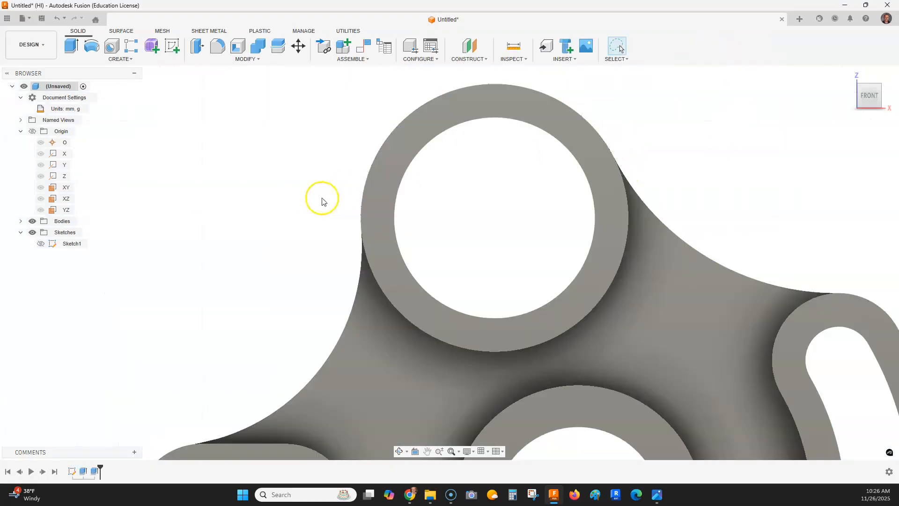
scroll(321, 201, down, 4)
scroll(499, 181, up, 3)
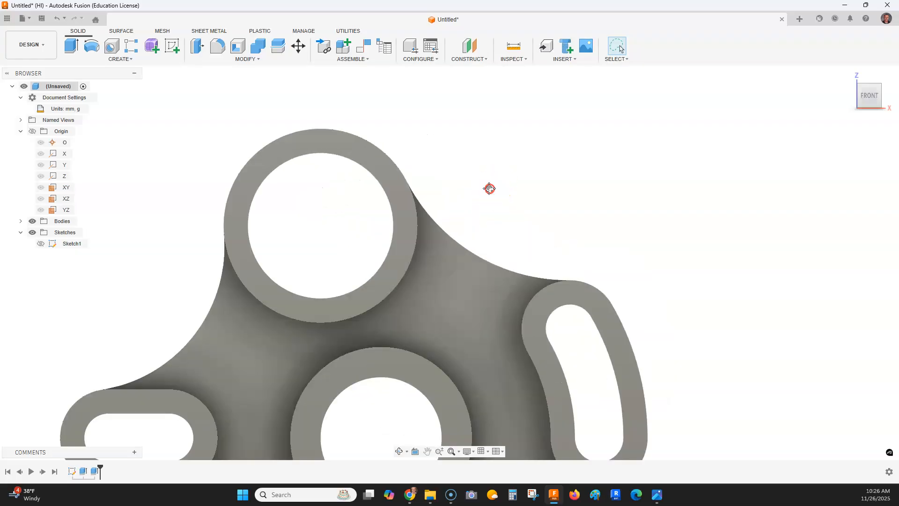
scroll(598, 145, down, 4)
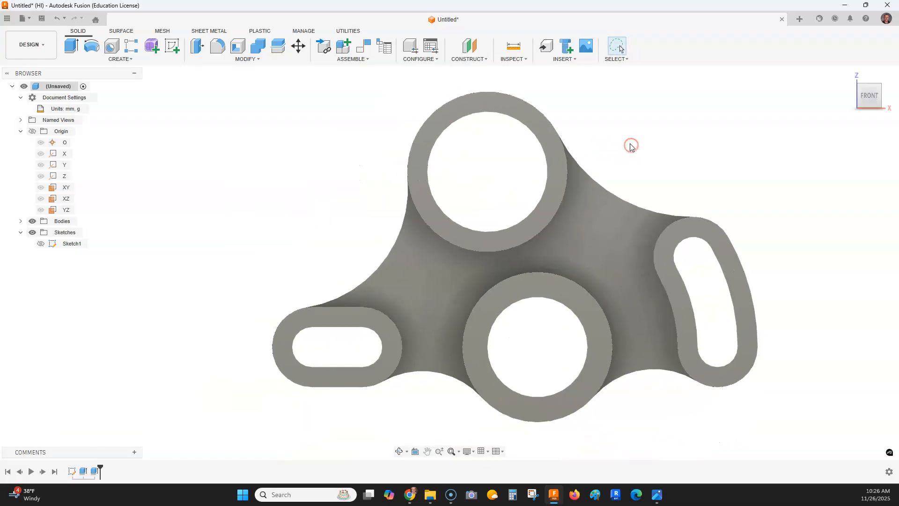
middle_drag(656, 149, 599, 143)
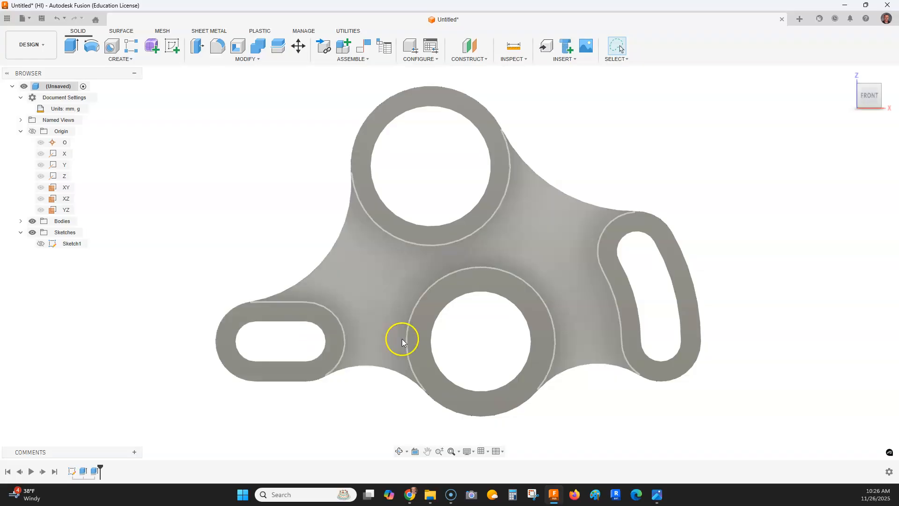
mouse_move(278, 226)
middle_down()
mouse_move(339, 223)
mouse_move(263, 225)
mouse_move(263, 234)
middle_up()
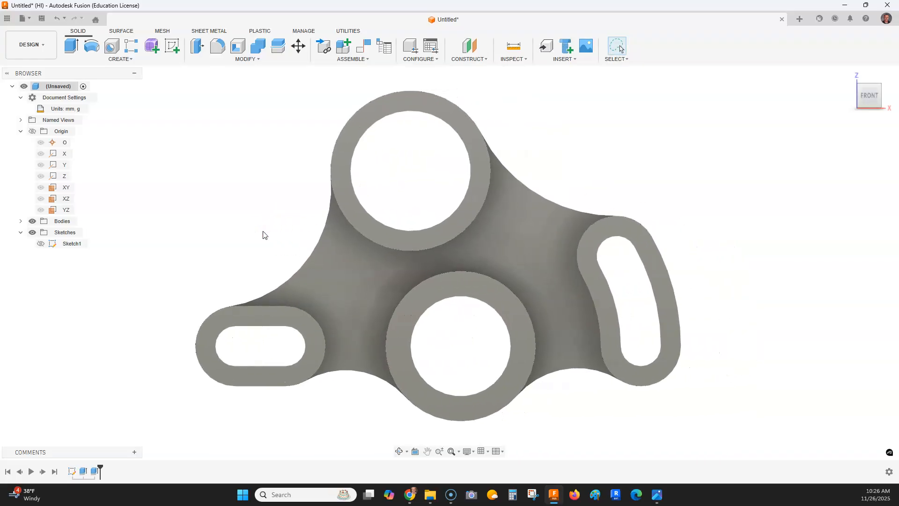